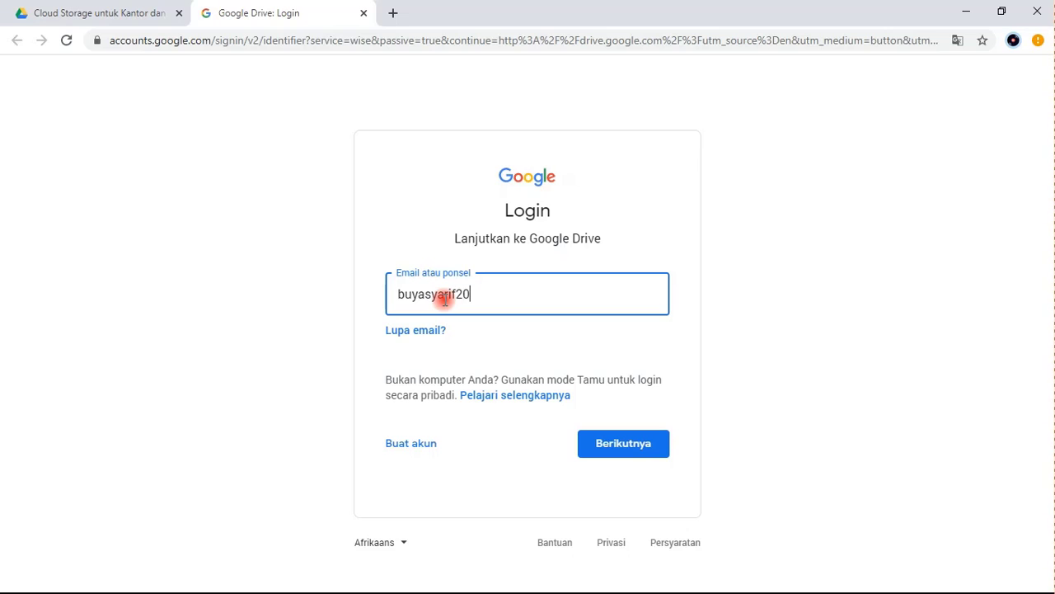
- Sign in to Google Drive with the account's email address and password
{"action": "left_click", "coordinate": [624, 445]}
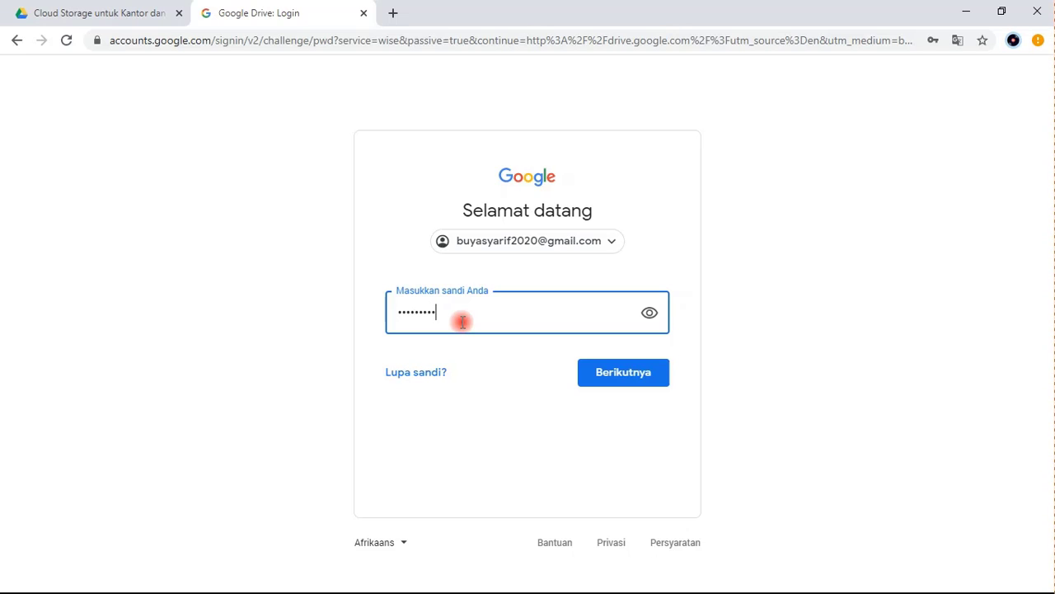
{"action": "key", "text": "Return"}
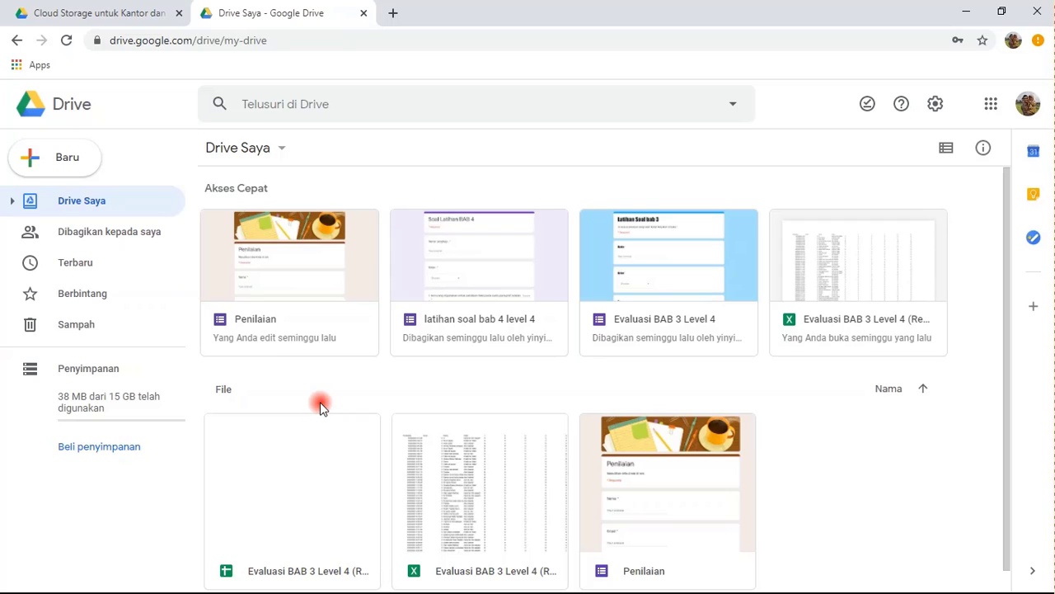
- Create a new folder named "ETS Ganjil 2020/2021" in Drive Saya
{"action": "left_click", "coordinate": [70, 161]}
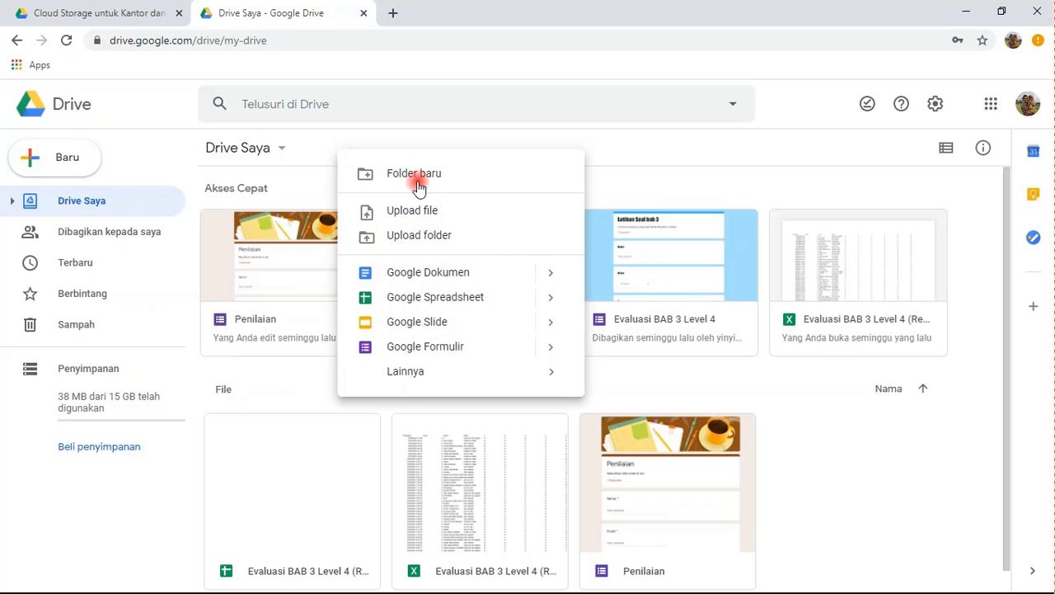
{"action": "left_click", "coordinate": [404, 173]}
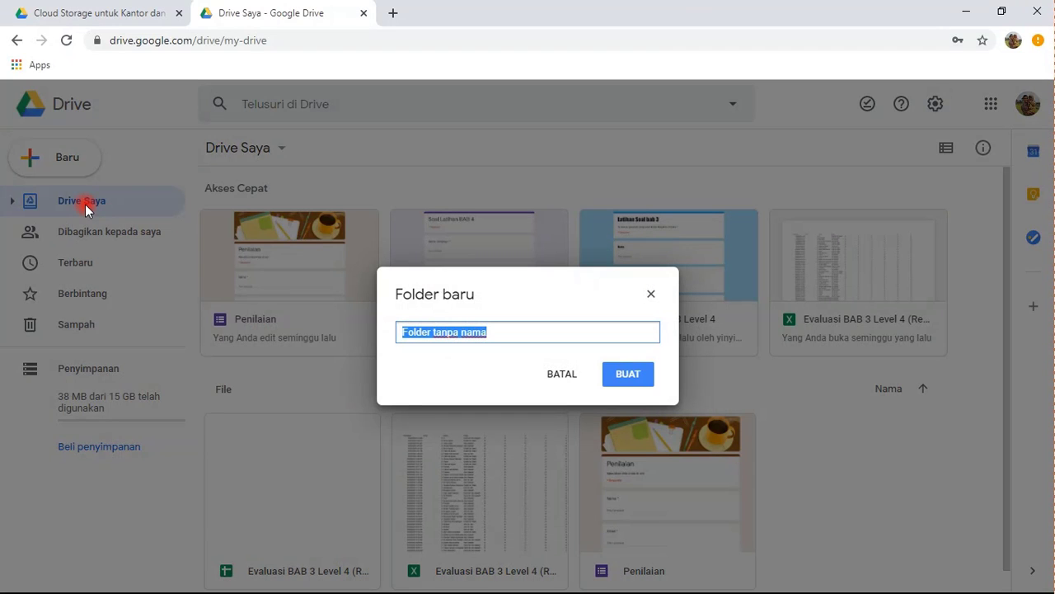
{"action": "type", "text": "ETS"}
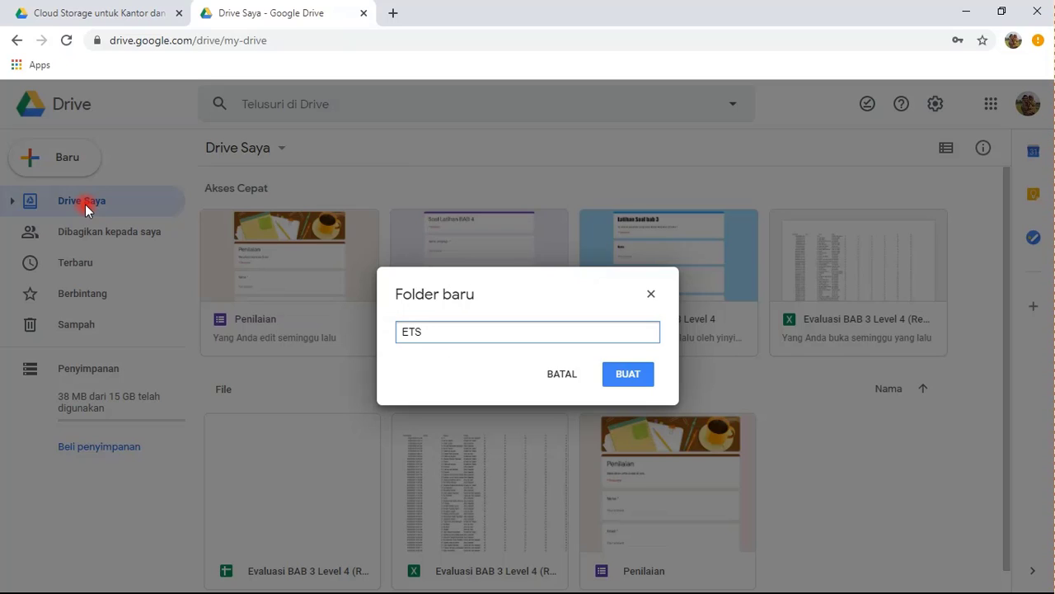
{"action": "type", "text": " Ganjil 202"}
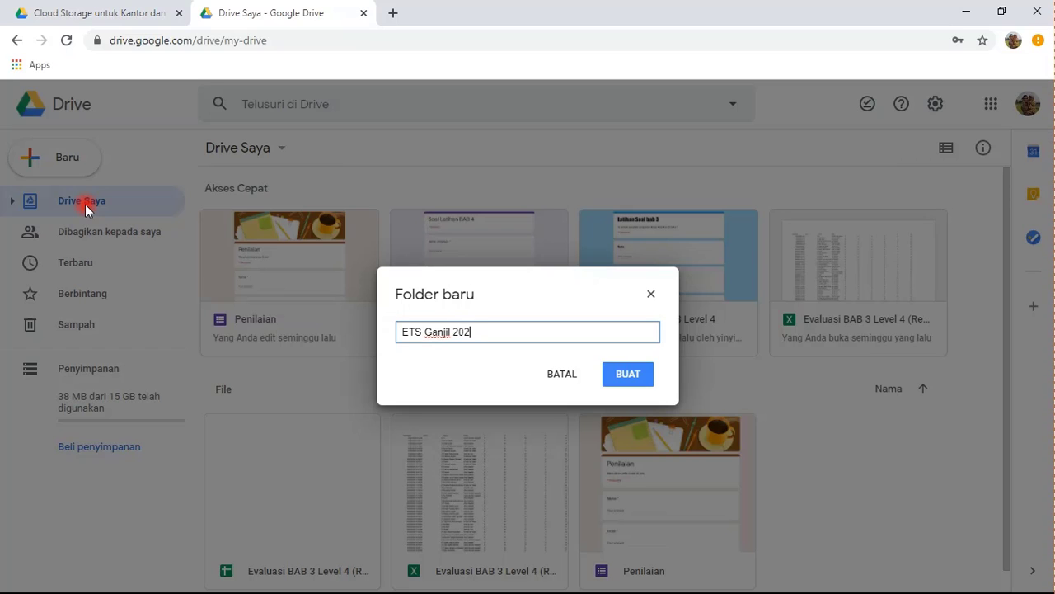
{"action": "type", "text": "0/2021"}
{"action": "left_click", "coordinate": [619, 372]}
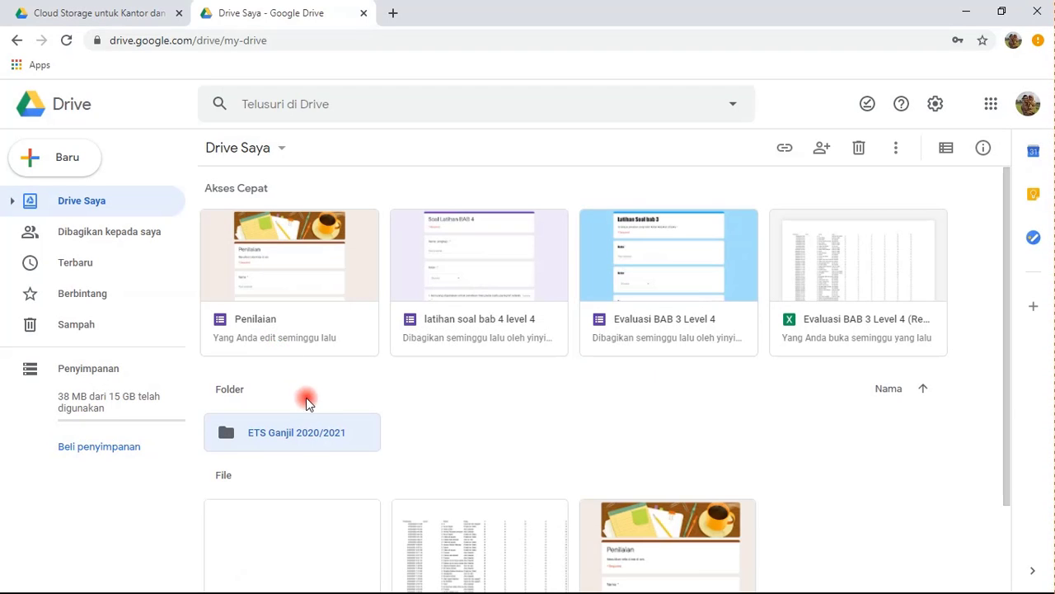
- Open the ETS Ganjil 2020/2021 folder and create a new Google Formulir inside it
{"action": "double_click", "coordinate": [296, 439]}
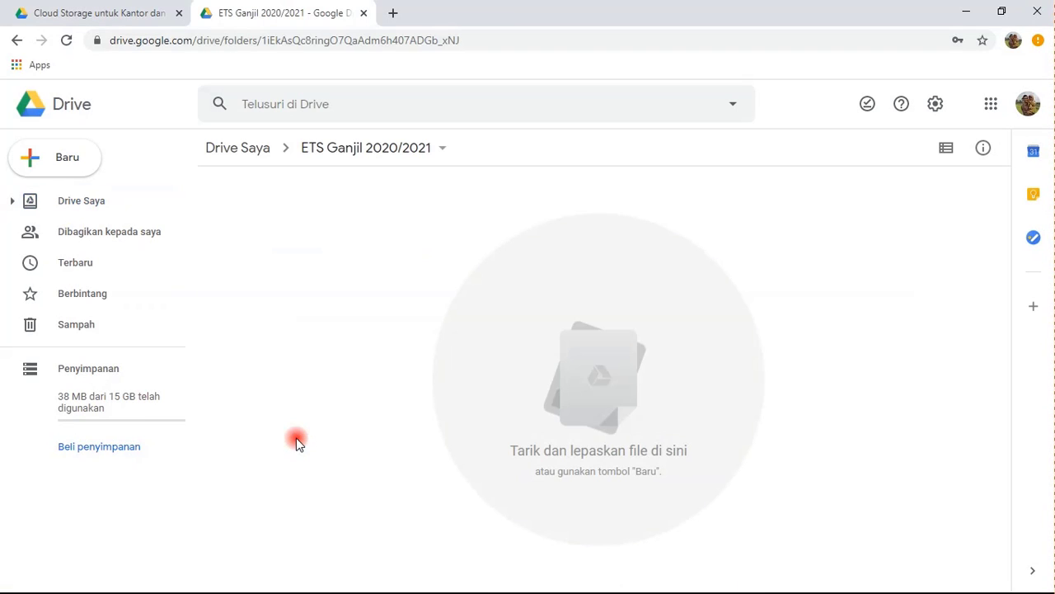
{"action": "right_click", "coordinate": [316, 281]}
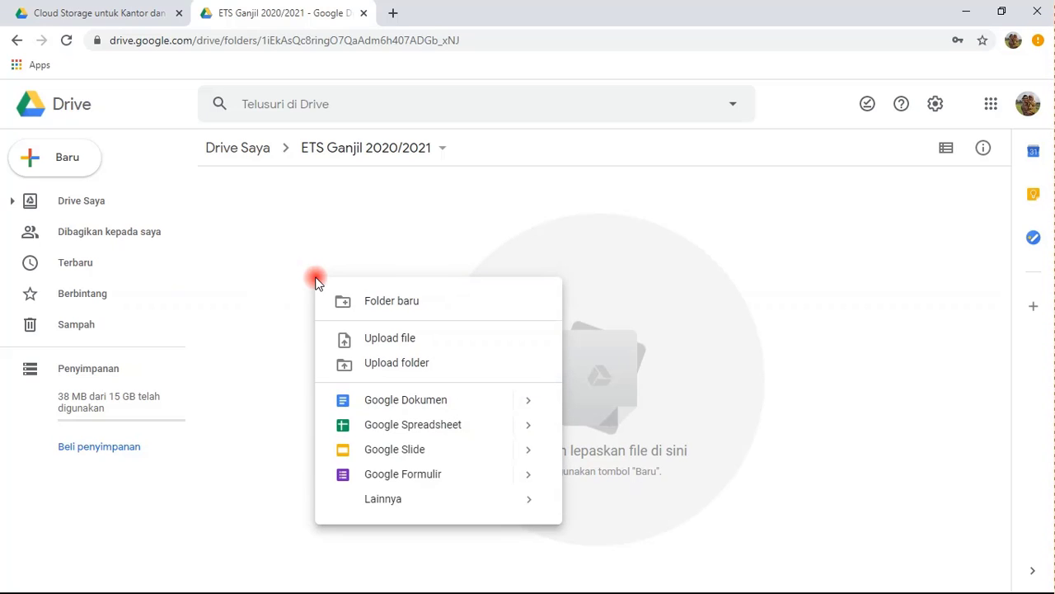
{"action": "left_click", "coordinate": [69, 159]}
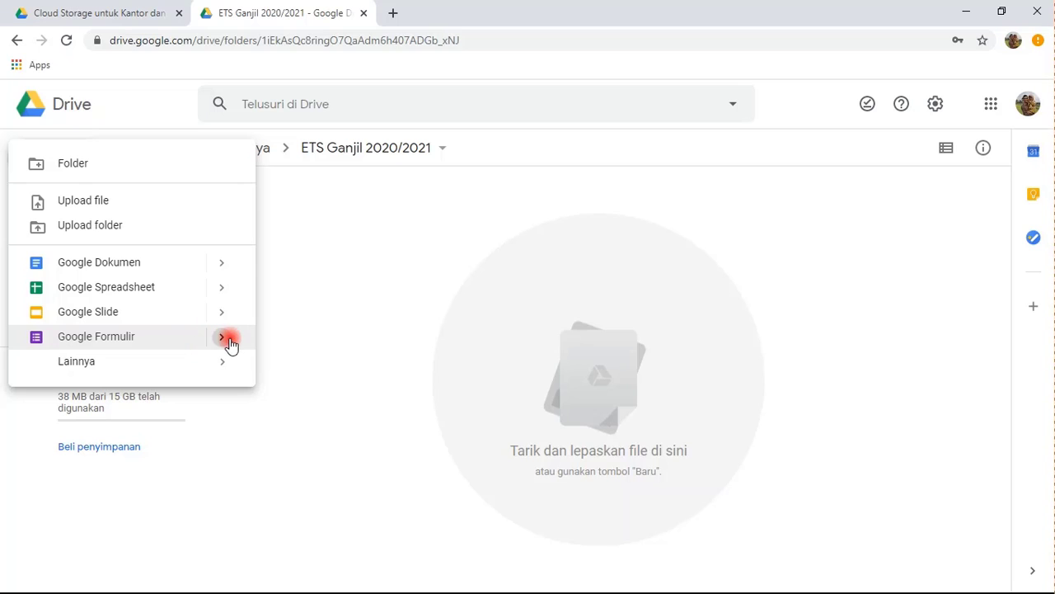
{"action": "mouse_move", "coordinate": [226, 345]}
{"action": "left_click", "coordinate": [303, 351]}
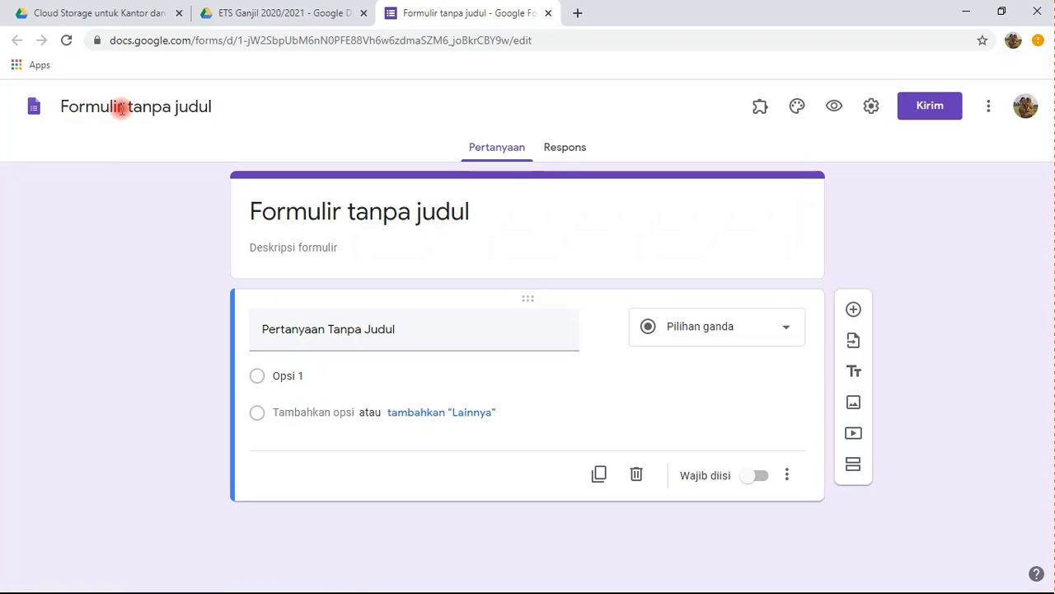
- Rename the form file as "ETS Ganjil 20/21 L1 - TIK"
{"action": "left_click", "coordinate": [121, 108]}
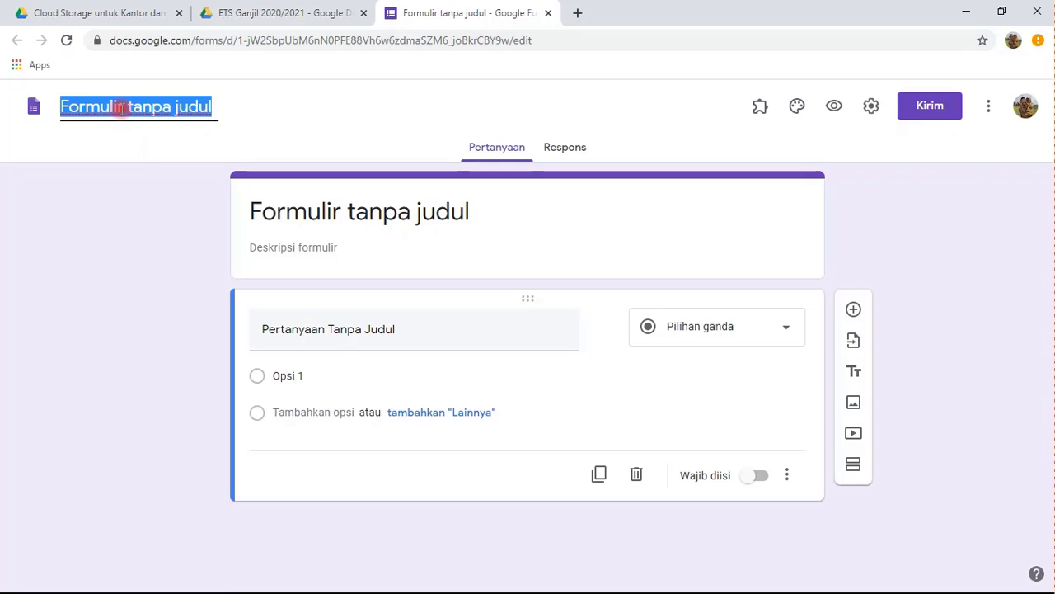
{"action": "type", "text": "ETS"}
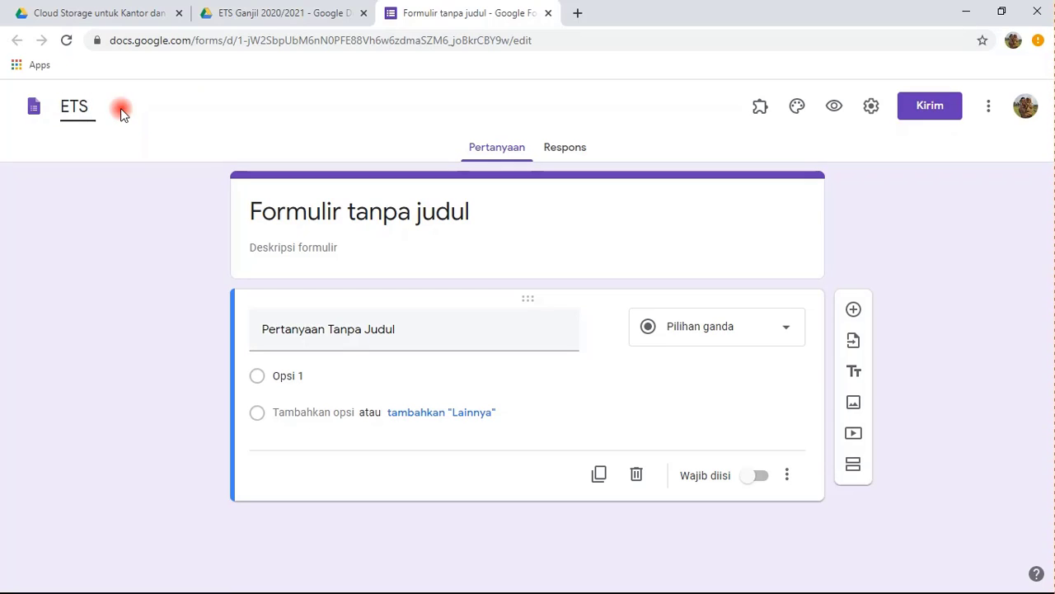
{"action": "type", "text": " Ganjil 20/21 L1"}
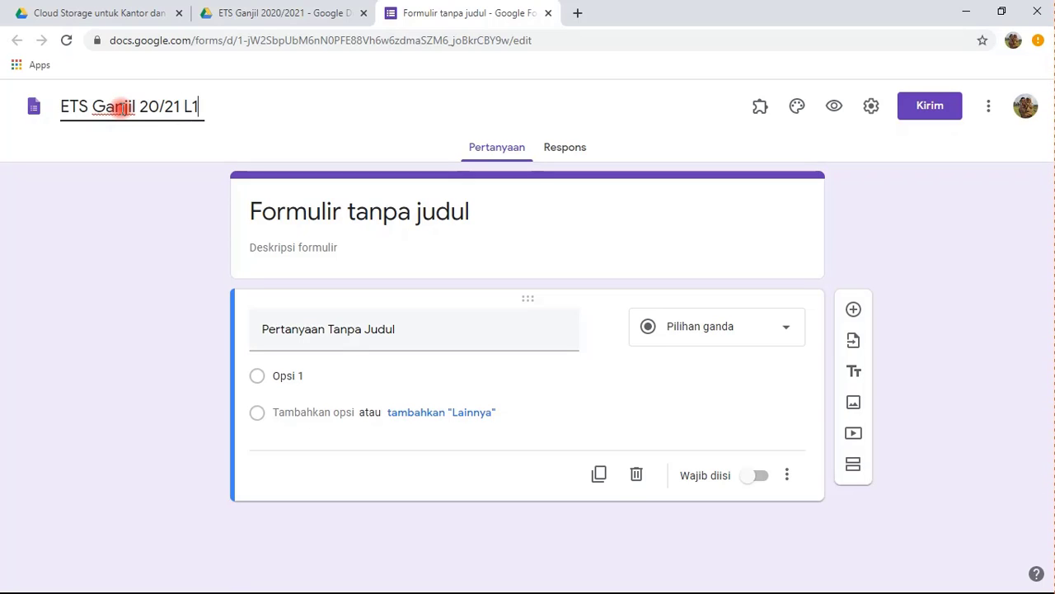
{"action": "type", "text": " - TIK"}
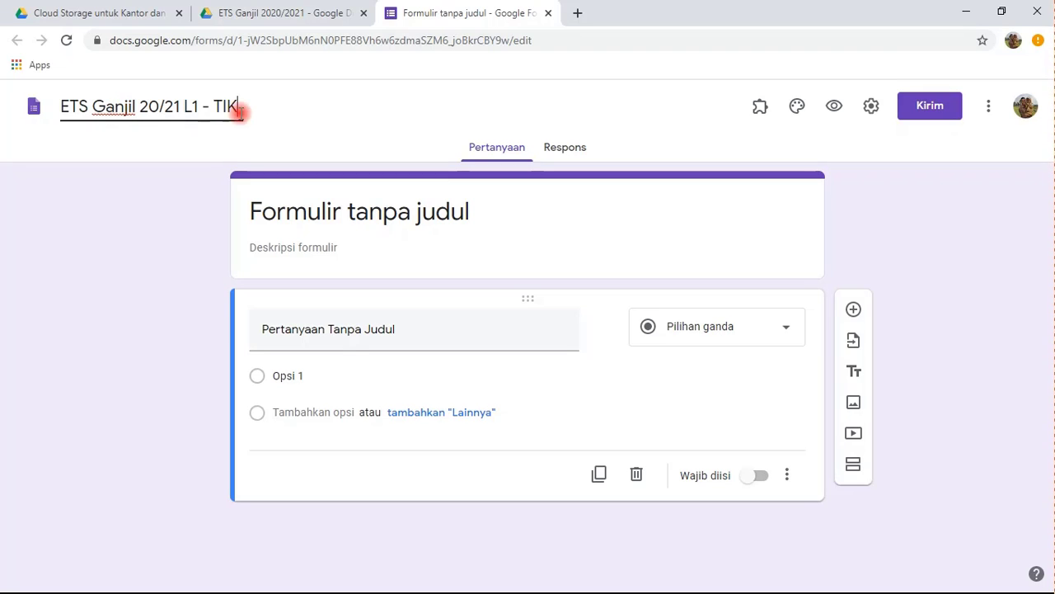
- Set the form's displayed title to "ETS Ganjil 20/21 Kelas 1 - TIK", replacing L with Kelas
{"action": "left_click", "coordinate": [362, 217]}
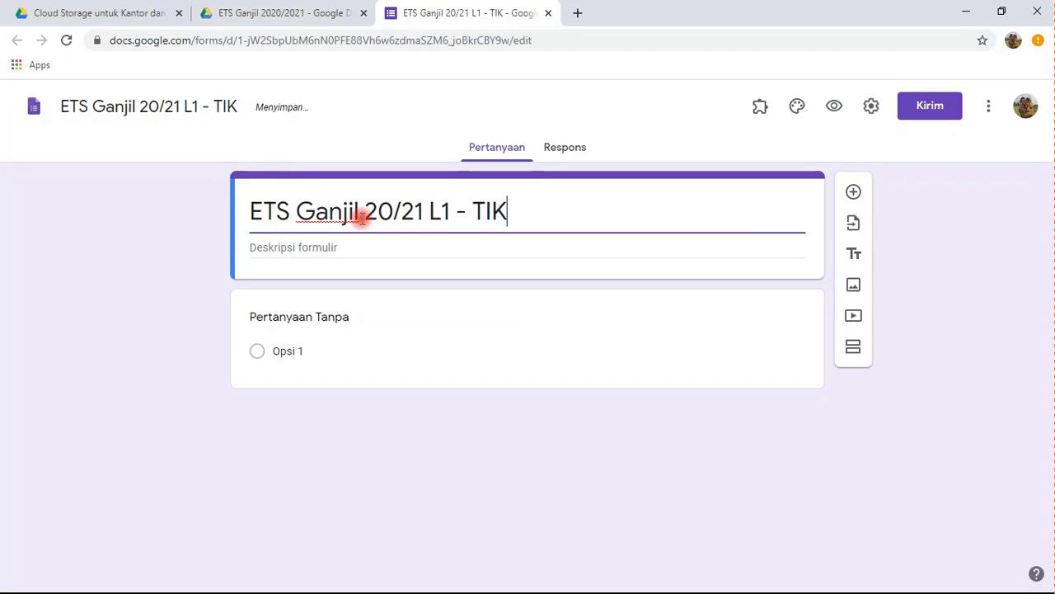
{"action": "left_click", "coordinate": [430, 216]}
{"action": "key", "text": "shift+Right"}
{"action": "type", "text": "JK"}
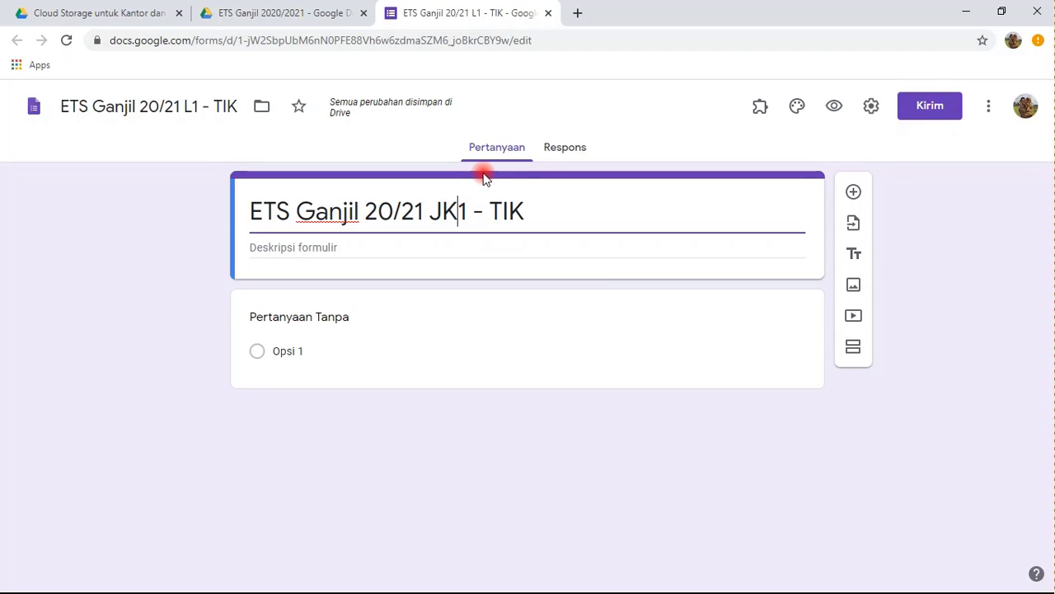
{"action": "key", "text": "BackSpace"}
{"action": "key", "text": "BackSpace"}
{"action": "type", "text": "Kelas"}
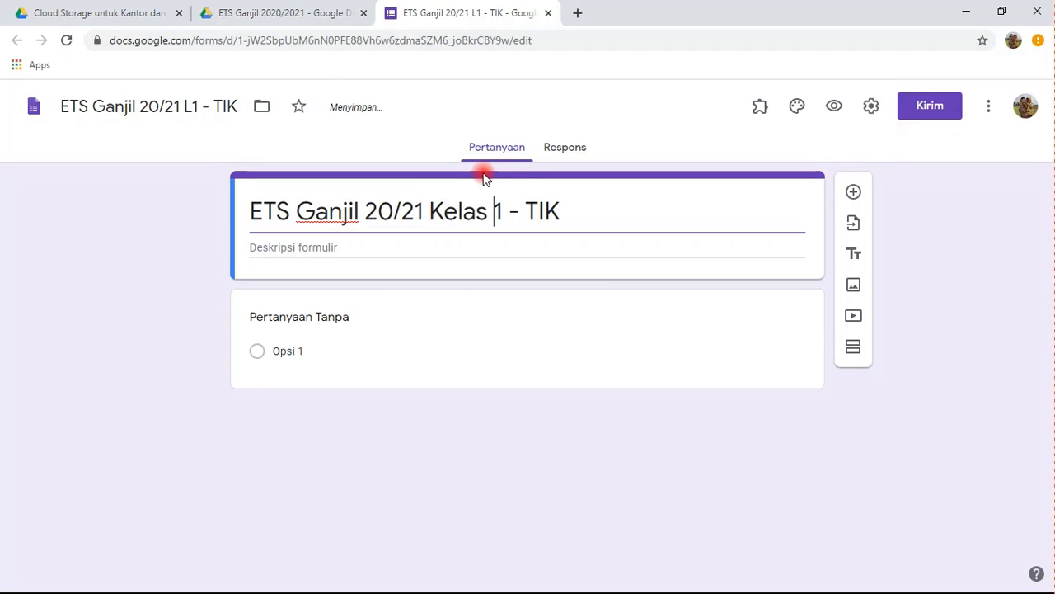
- Enter "Mapel : Teknologi Informasi dan Komunikasi" as the first line of the form description
{"action": "left_click", "coordinate": [272, 247]}
{"action": "type", "text": "Mapi"}
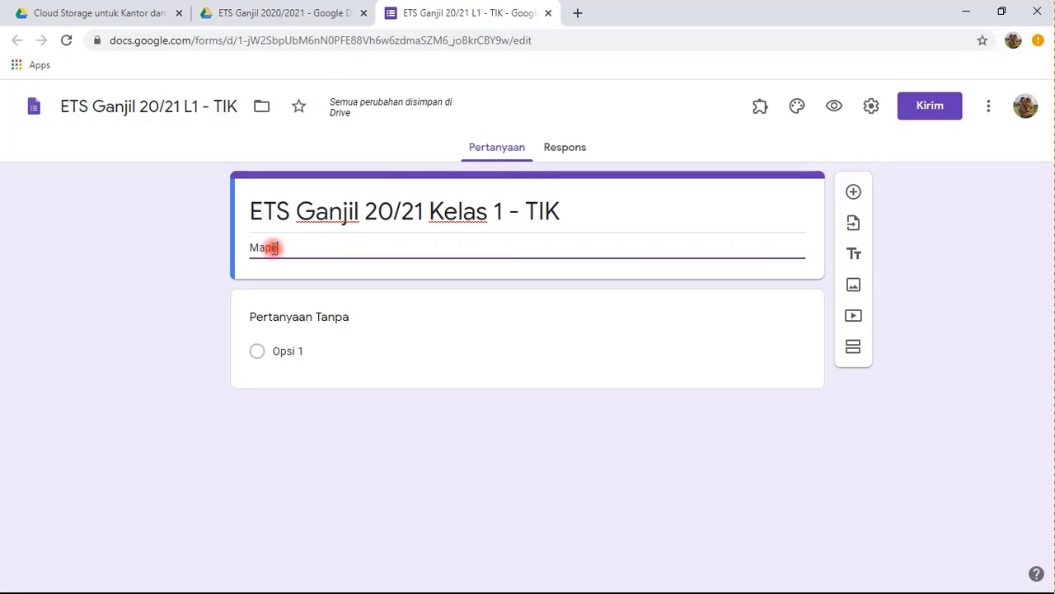
{"action": "type", "text": "l : Teknologi I"}
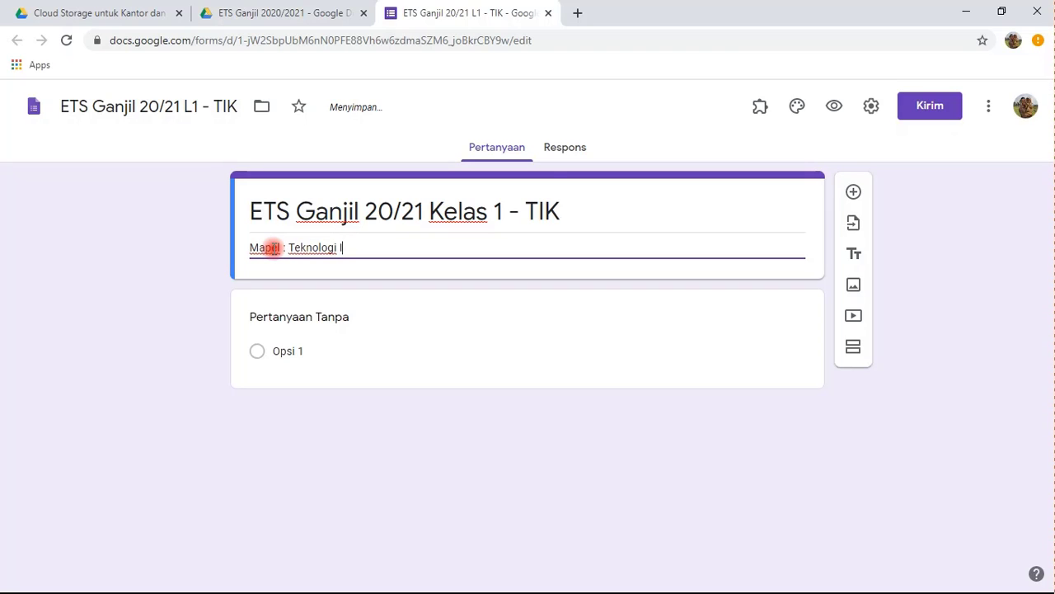
{"action": "type", "text": "nformasi dan Kom"}
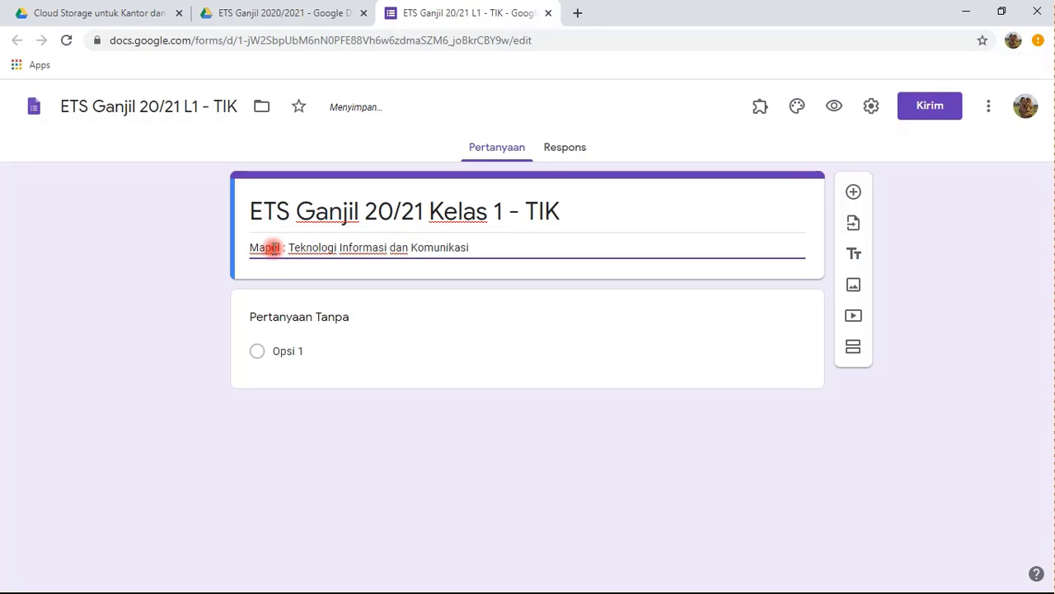
{"action": "type", "text": "unikasi"}
- Add a second description line reading "Dibuat oleh :" followed by the teacher's full name and degree
{"action": "key", "text": "Return"}
{"action": "type", "text": "Di"}
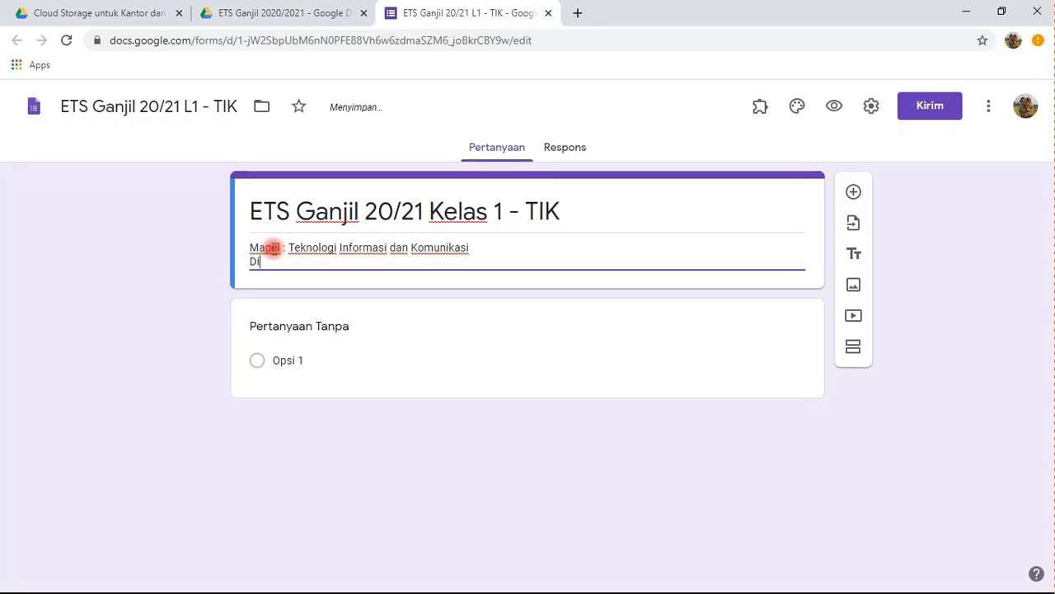
{"action": "type", "text": "buat Oleh : Syari"}
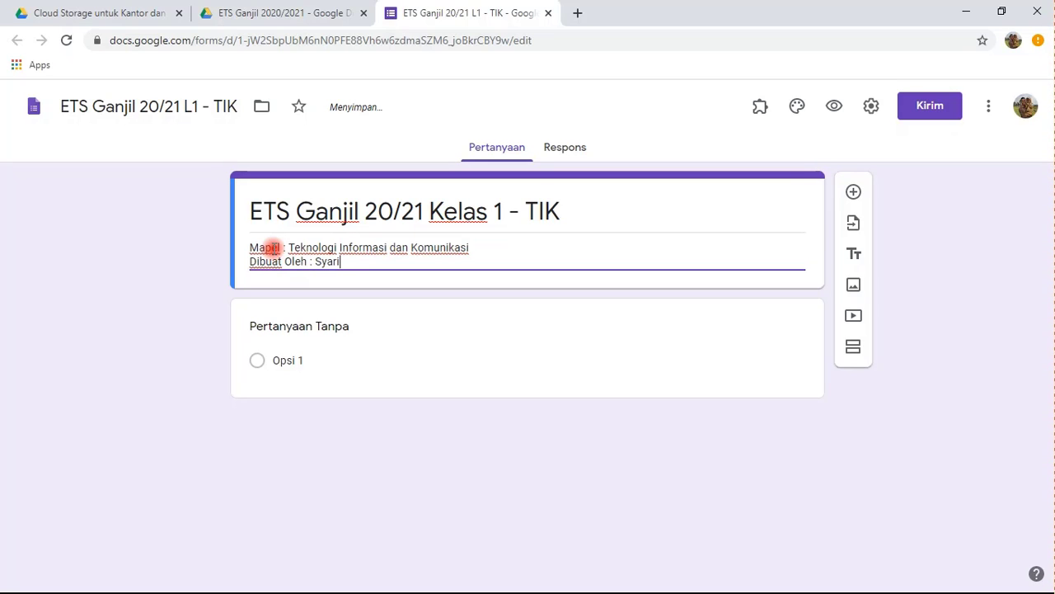
{"action": "type", "text": "f Hidayatulloh, S.Ko,"}
{"action": "left_click", "coordinate": [292, 262]}
{"action": "key", "text": "BackSpace"}
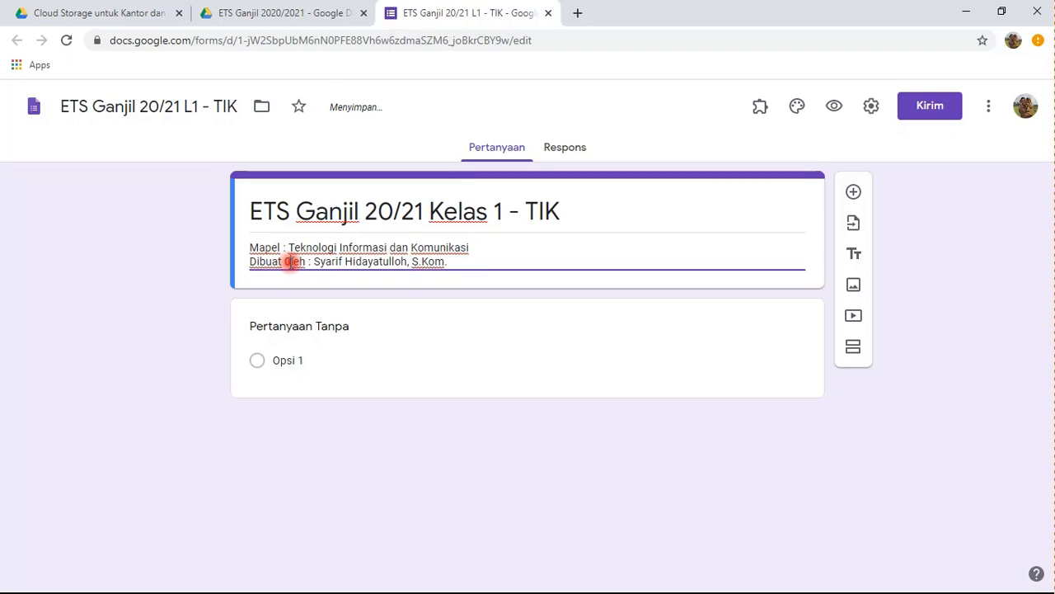
{"action": "type", "text": "o"}
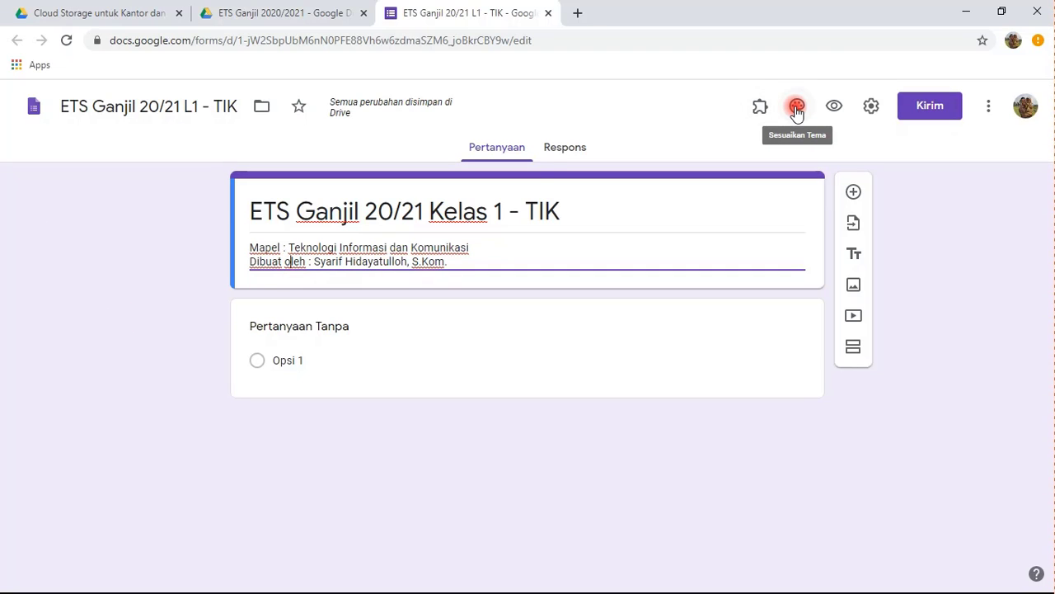
- Upload Cover Form PTS Ganjil 2021.png from F:\Downloaded Files\Compressed\File Pendukung as the header image and set the theme colour to green
{"action": "left_click", "coordinate": [796, 109]}
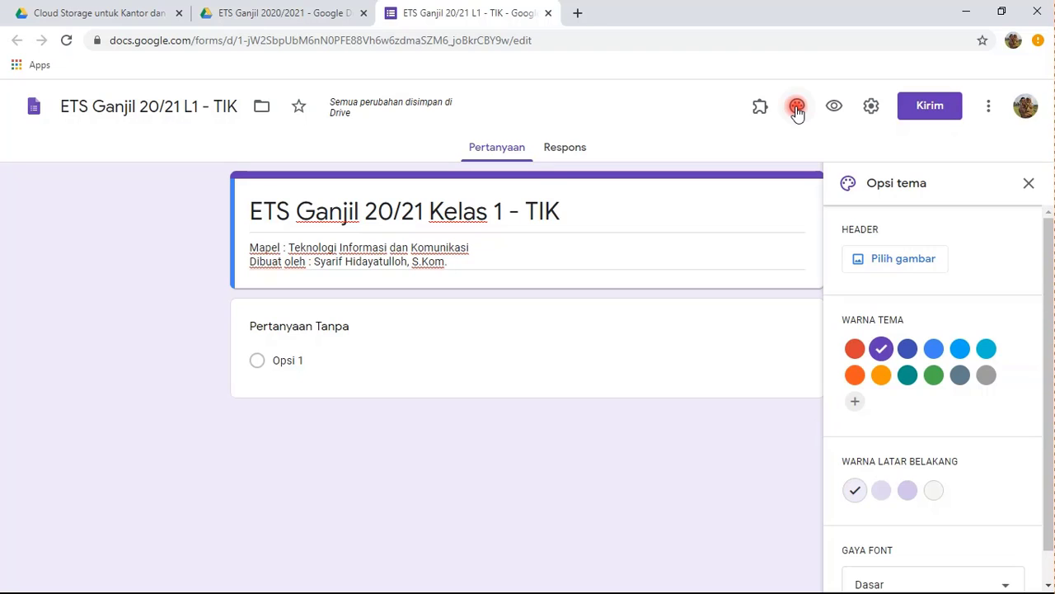
{"action": "left_click", "coordinate": [890, 262]}
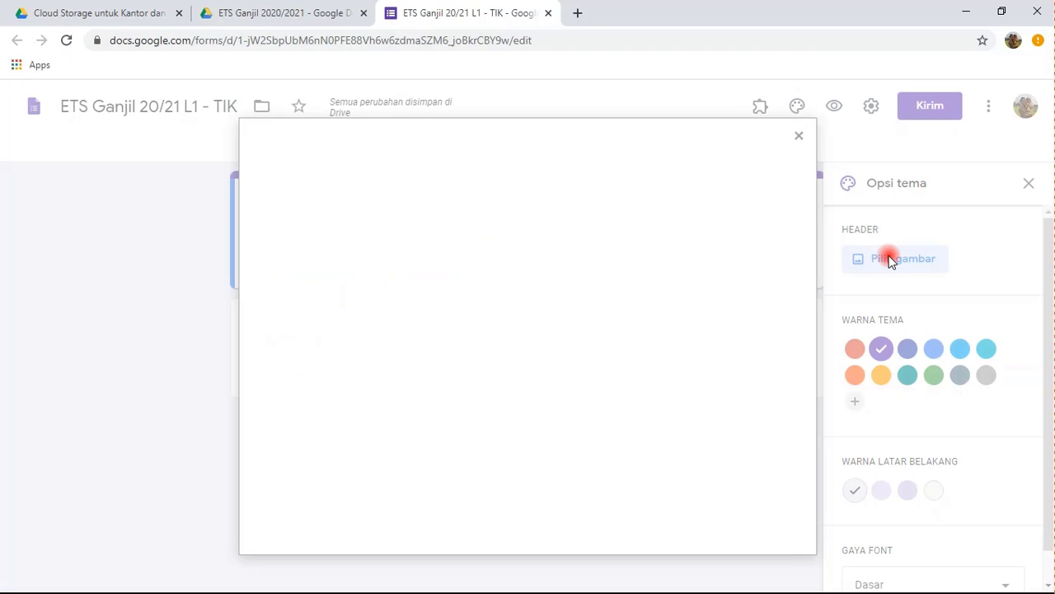
{"action": "left_click", "coordinate": [350, 196]}
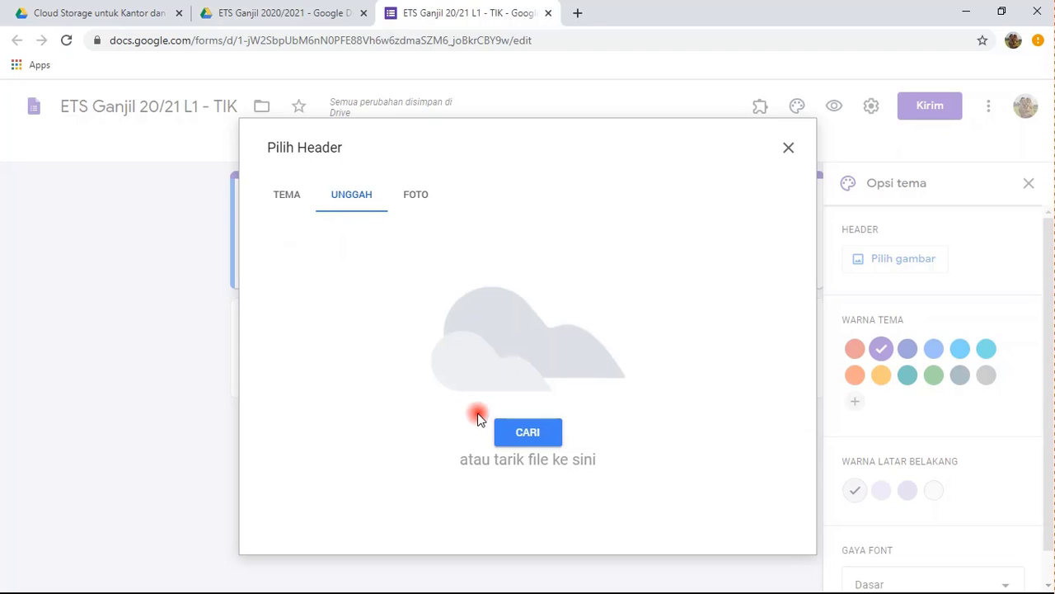
{"action": "left_click", "coordinate": [521, 433]}
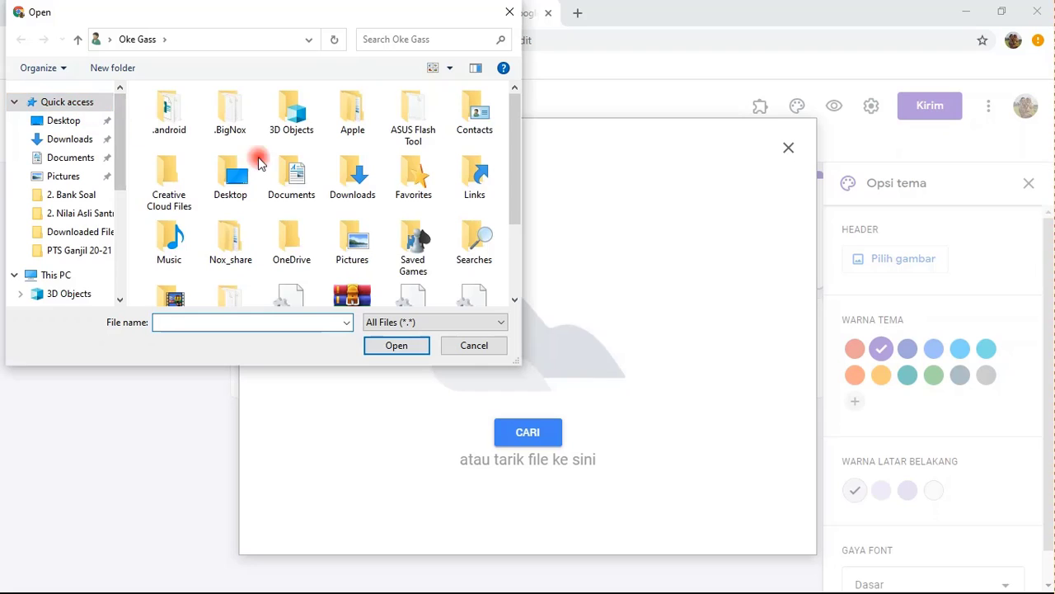
{"action": "left_click", "coordinate": [216, 40]}
{"action": "type", "text": "F:\\Downloaded Files\\Compressed\\File Pendukung"}
{"action": "key", "text": "Return"}
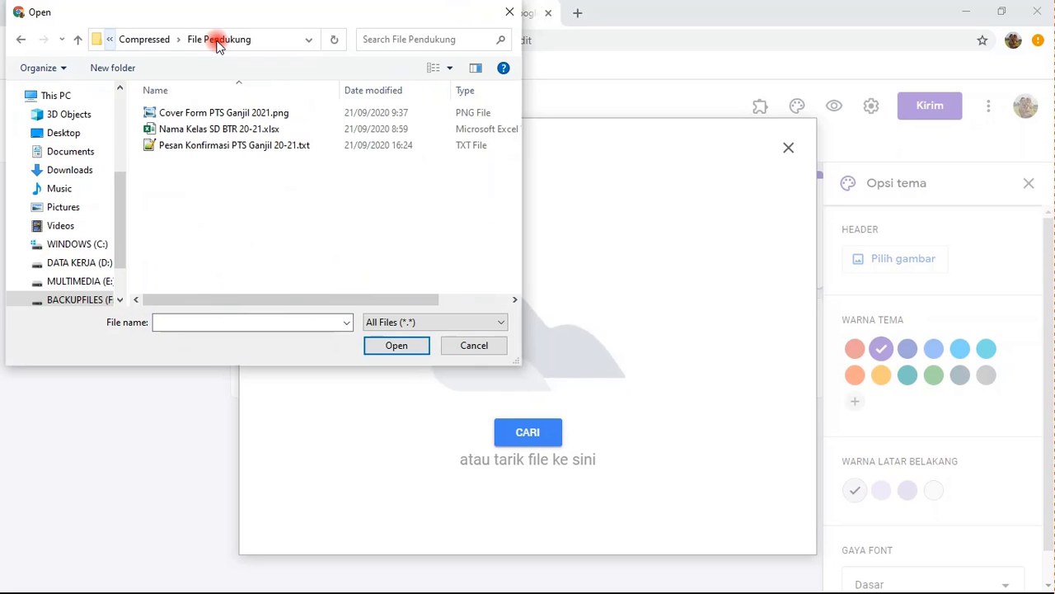
{"action": "double_click", "coordinate": [211, 115]}
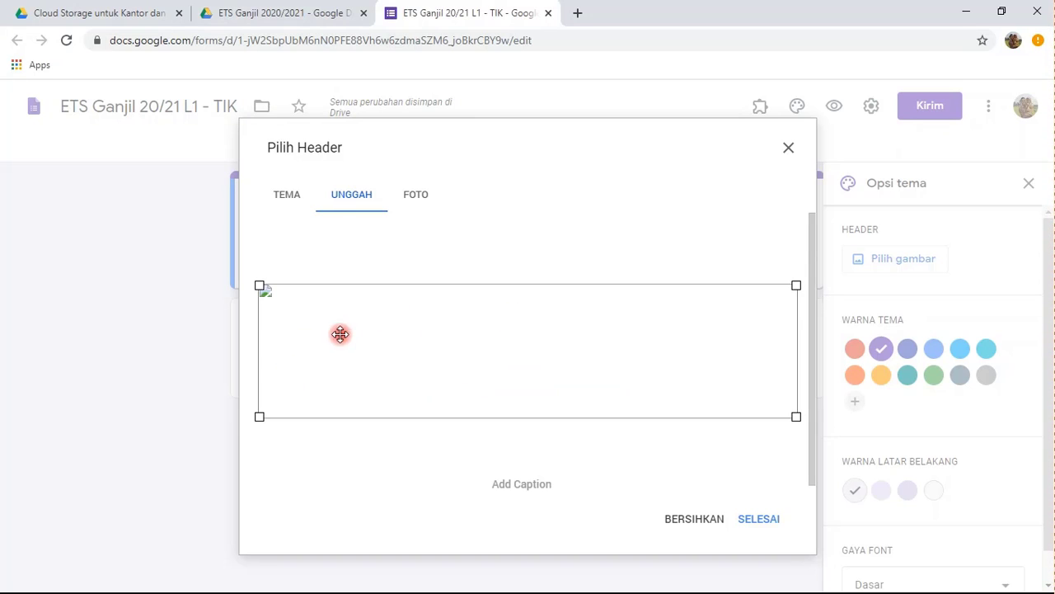
{"action": "left_click", "coordinate": [762, 521]}
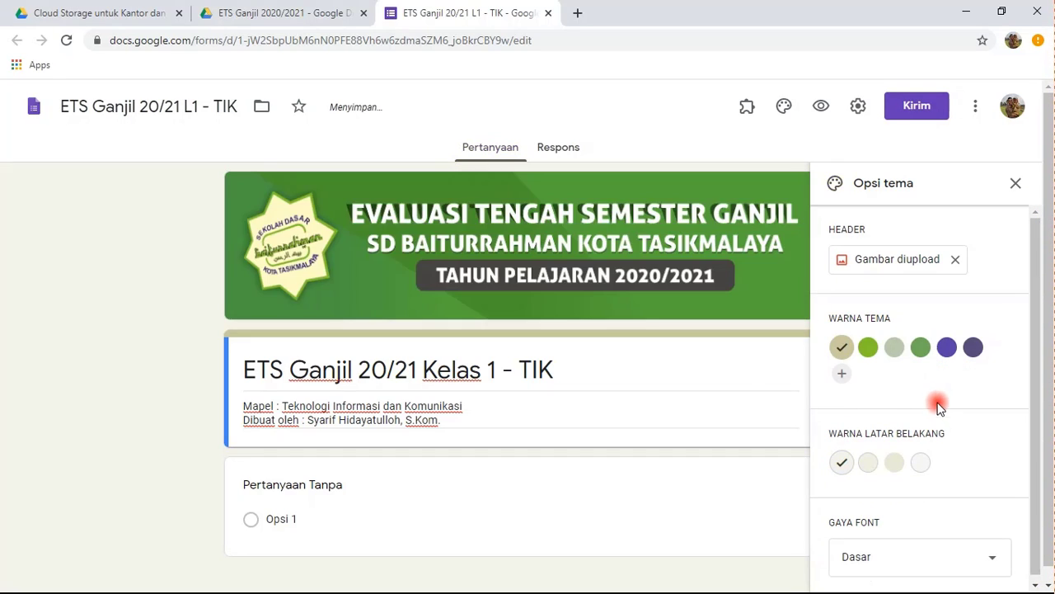
{"action": "left_click", "coordinate": [920, 350]}
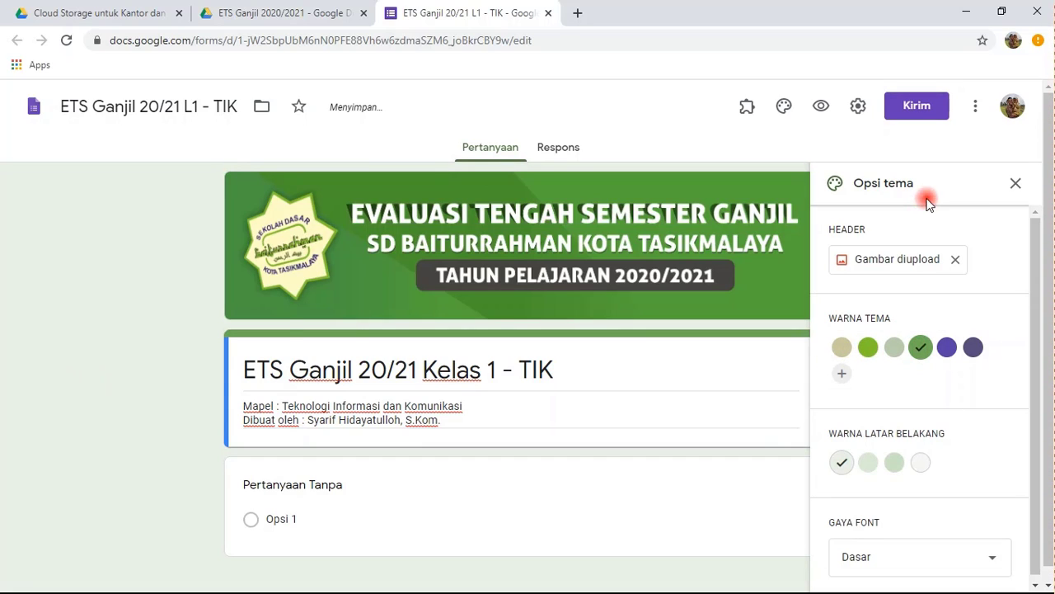
{"action": "left_click", "coordinate": [1016, 184]}
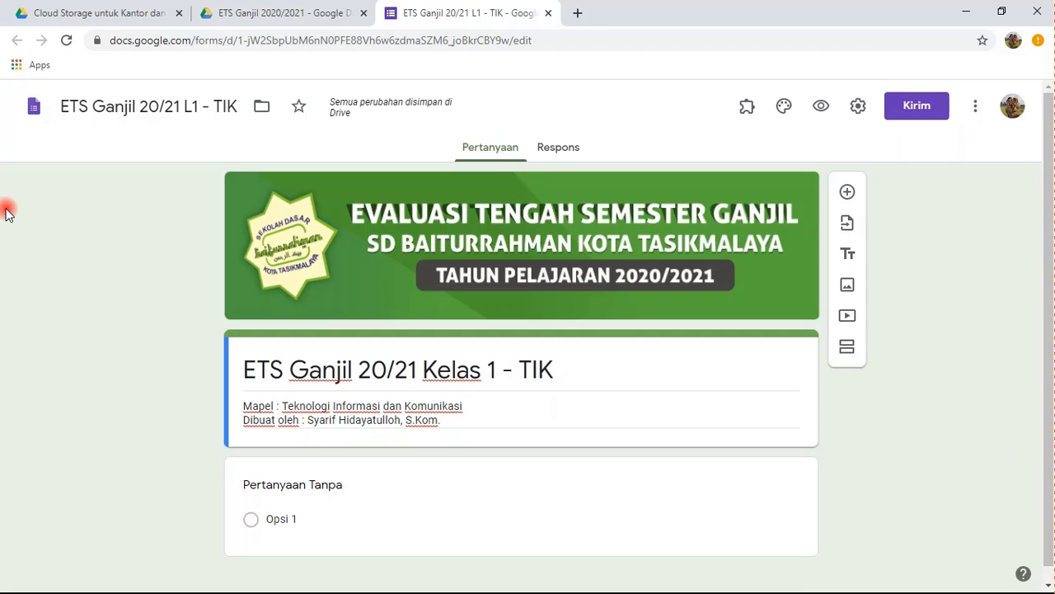
- In the form settings, limit respondents to 1 response, allow editing after submission, and show the progress bar
{"action": "left_click", "coordinate": [859, 111]}
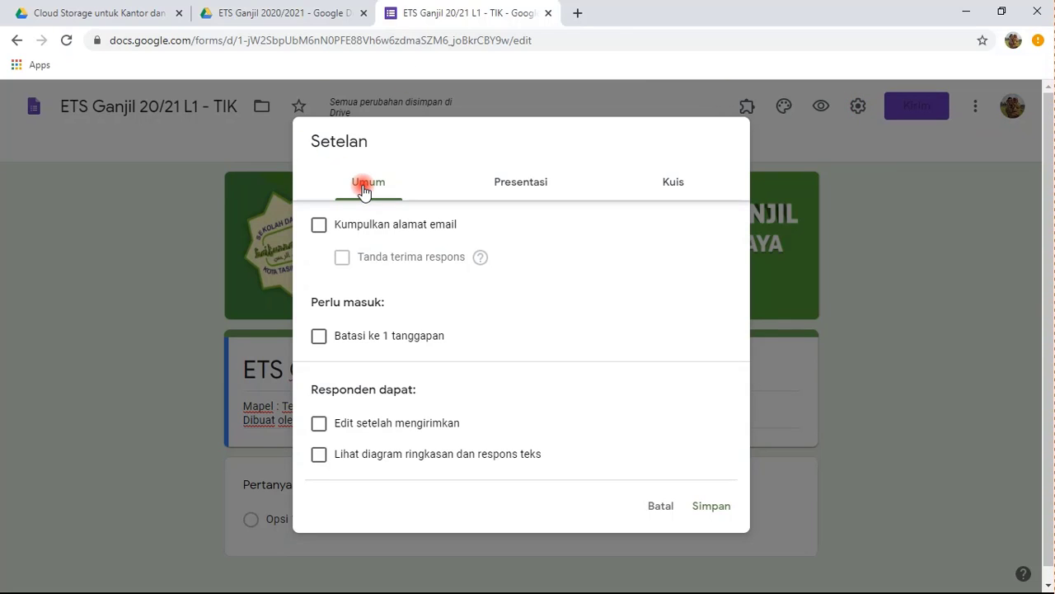
{"action": "left_click", "coordinate": [319, 337]}
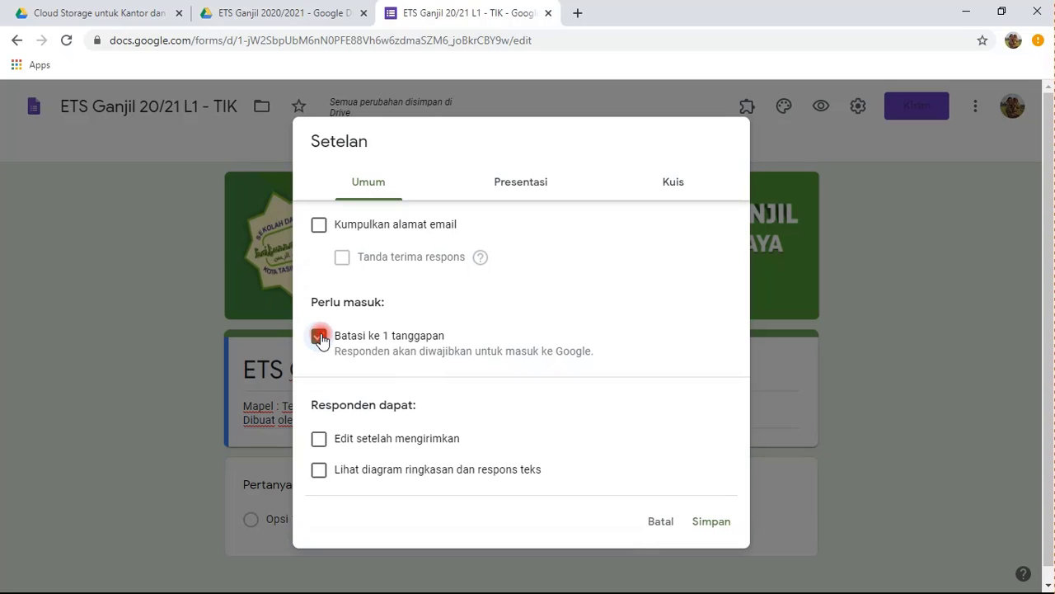
{"action": "left_click", "coordinate": [320, 444]}
{"action": "left_click", "coordinate": [518, 185]}
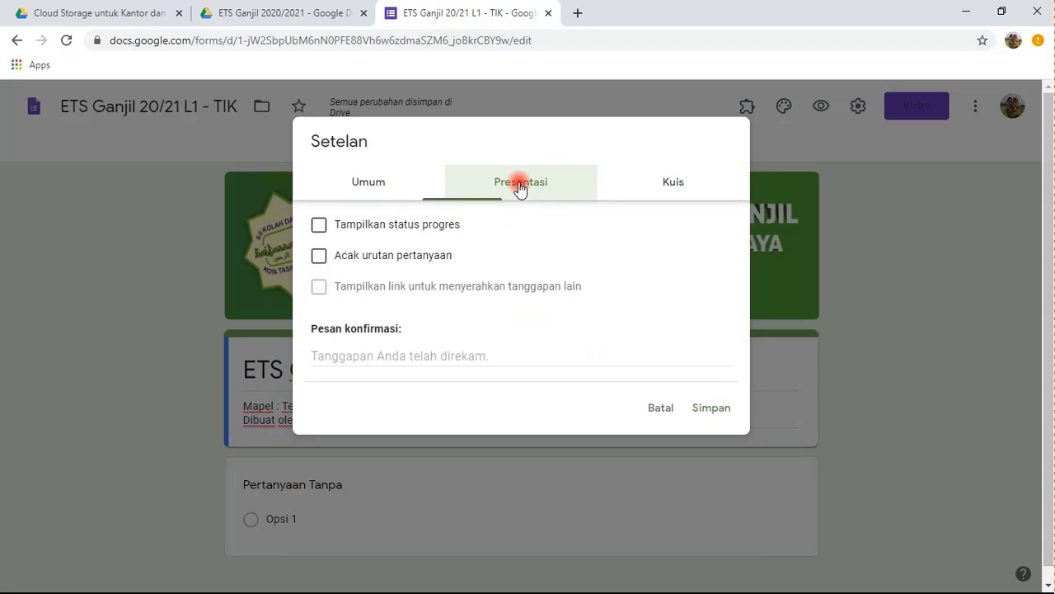
{"action": "left_click", "coordinate": [318, 228]}
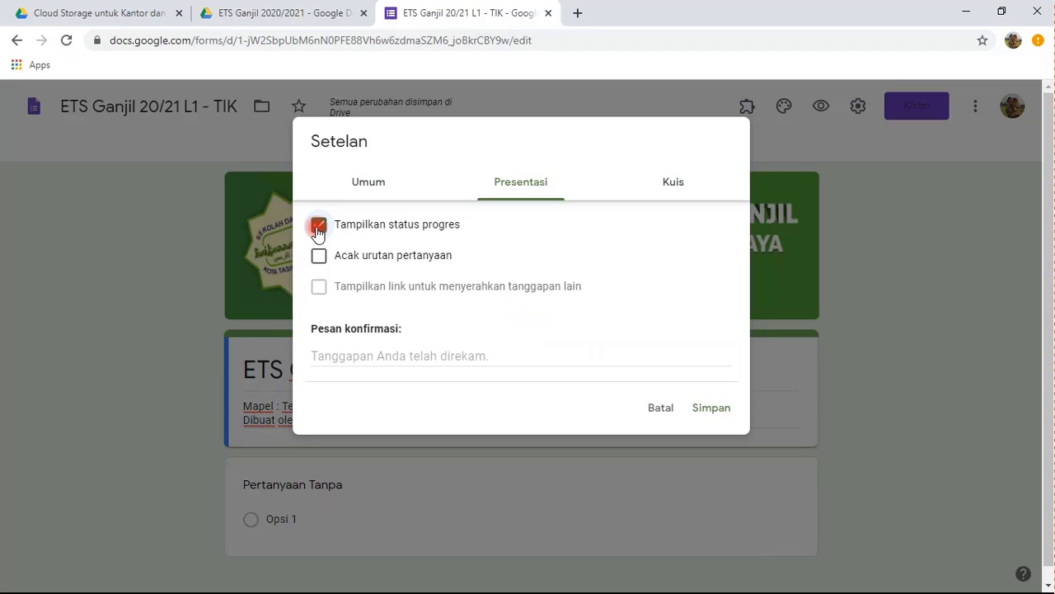
- Set the confirmation message to "Terima Kasih Telah Mengikuti Evaluasi Tengah Semester Ganjil Tahun Pelajaran 2020/2021. Untuk yang Skor-nya masih di bawah KKM (75), silahkan boleh diedit."
{"action": "left_click", "coordinate": [500, 355]}
{"action": "type", "text": "Terima Kasih Telah Mengikuti Evaluasi Tengah Semester Ganjil Tahun Pelajaran 2020/2021 Untuk yang Skor-nya masih di bawah KKM (75), silahkan boleh diedit."}
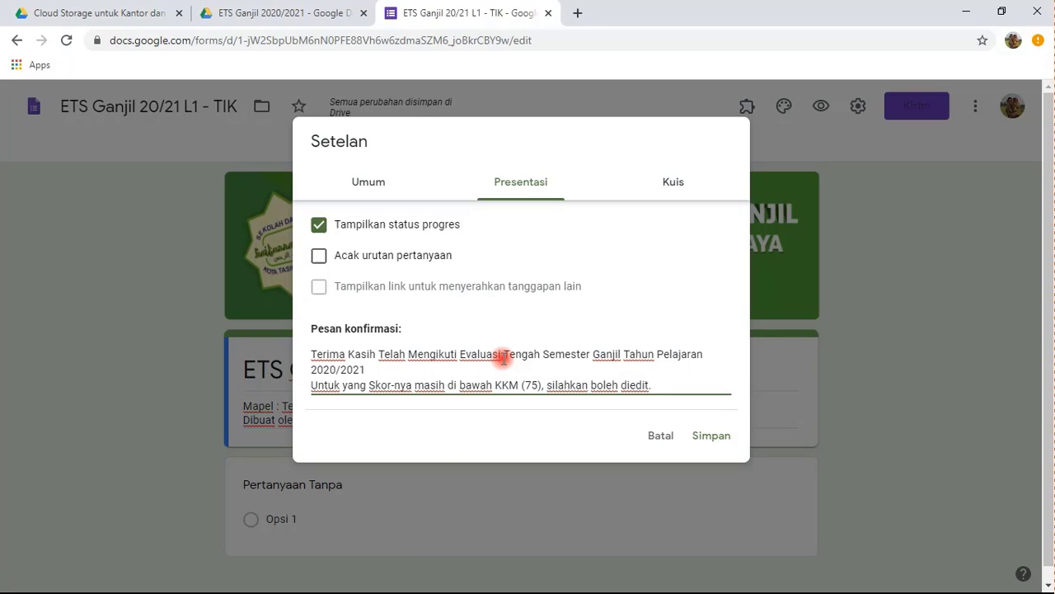
{"action": "left_click", "coordinate": [373, 370]}
{"action": "key", "text": "Delete"}
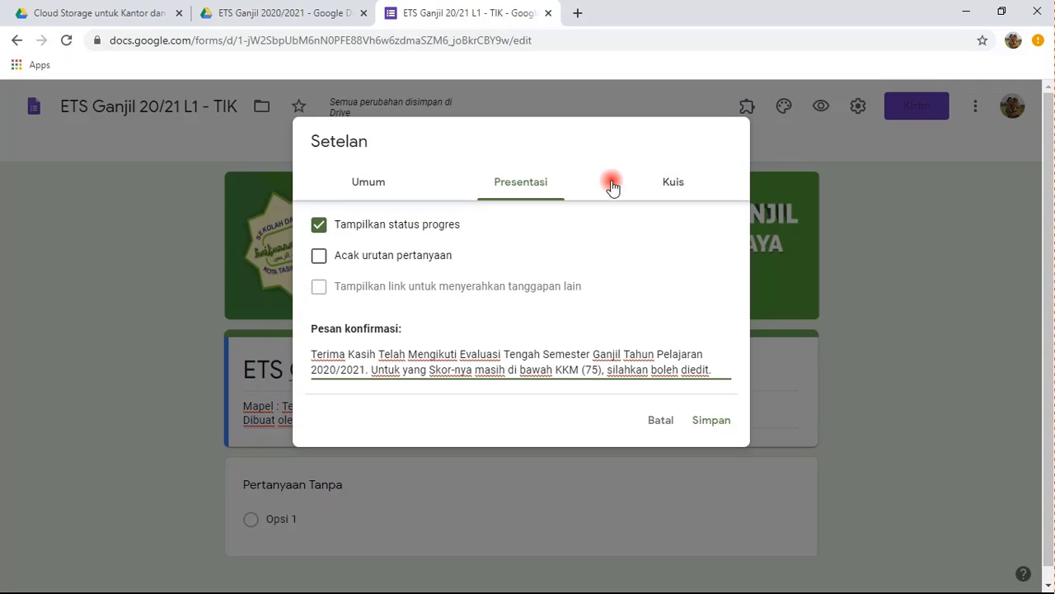
- Turn the form into a quiz with the default grading options and save the settings
{"action": "left_click", "coordinate": [670, 184]}
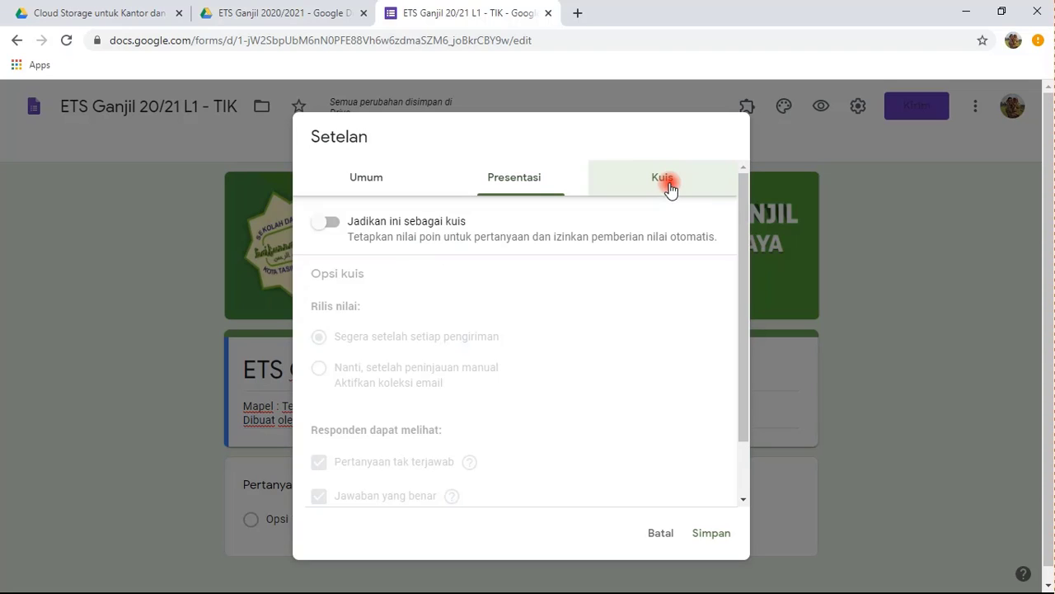
{"action": "left_click", "coordinate": [322, 226]}
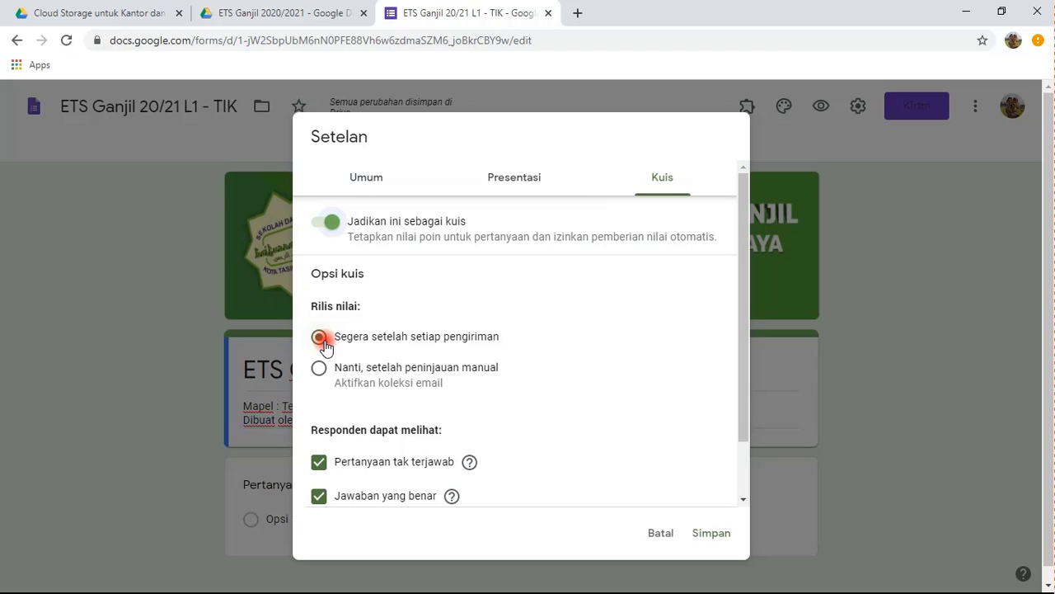
{"action": "scroll", "coordinate": [357, 466], "scroll_direction": "down", "scroll_amount": 2}
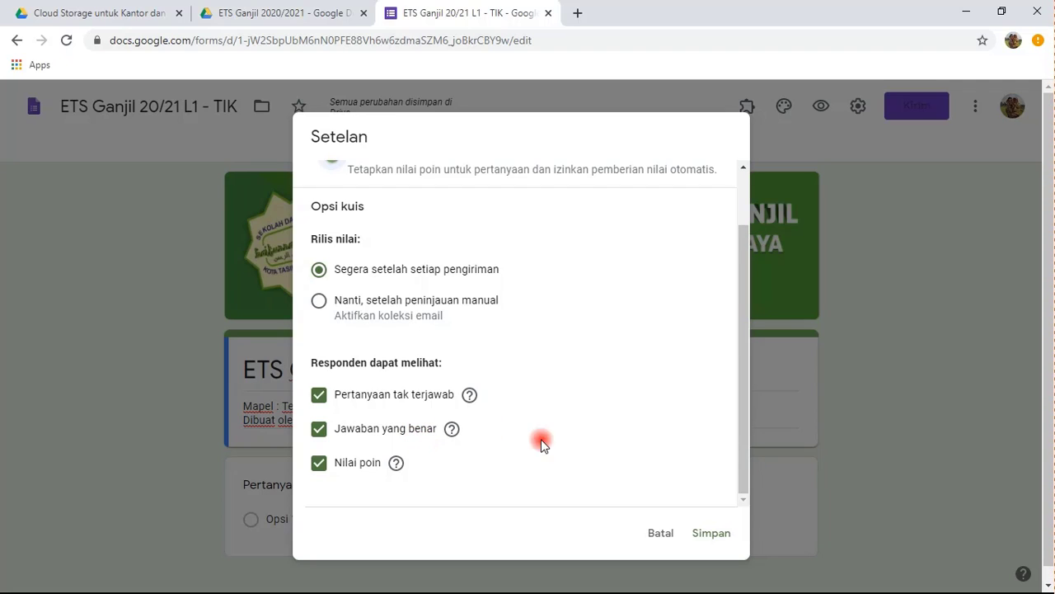
{"action": "left_click", "coordinate": [713, 533]}
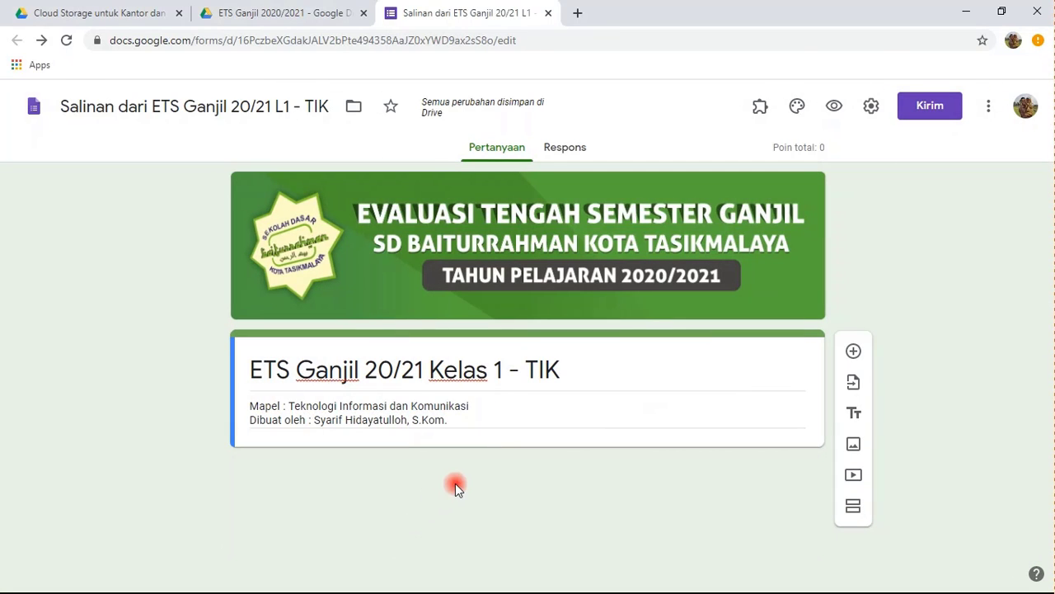
- Add a required short-answer question titled "Nama Lengkap Siswa"
{"action": "left_click", "coordinate": [855, 352]}
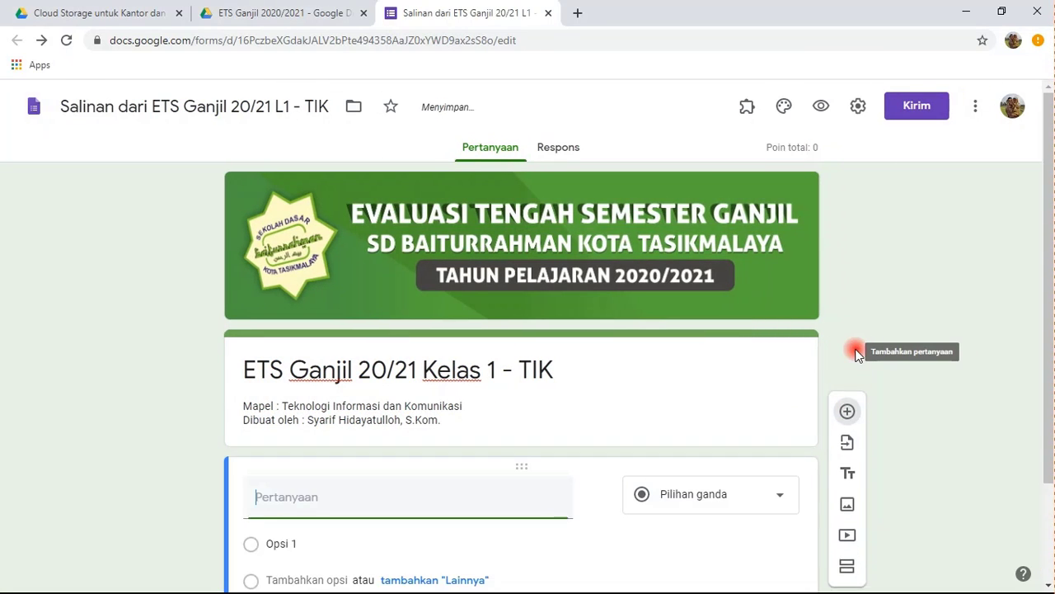
{"action": "left_click", "coordinate": [684, 503]}
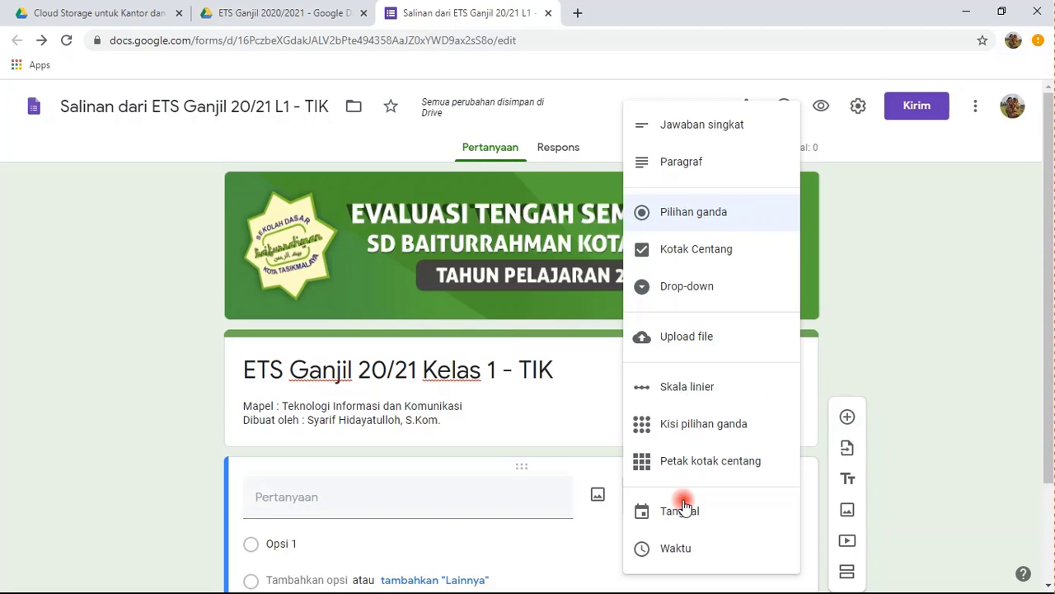
{"action": "left_click", "coordinate": [668, 132]}
{"action": "left_click", "coordinate": [300, 502]}
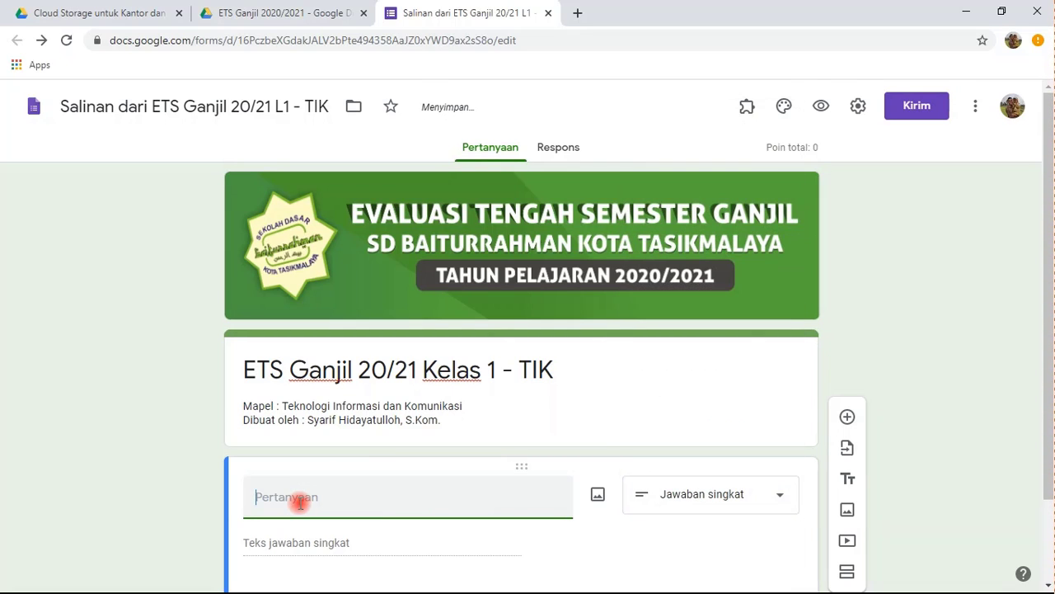
{"action": "type", "text": "Nama"}
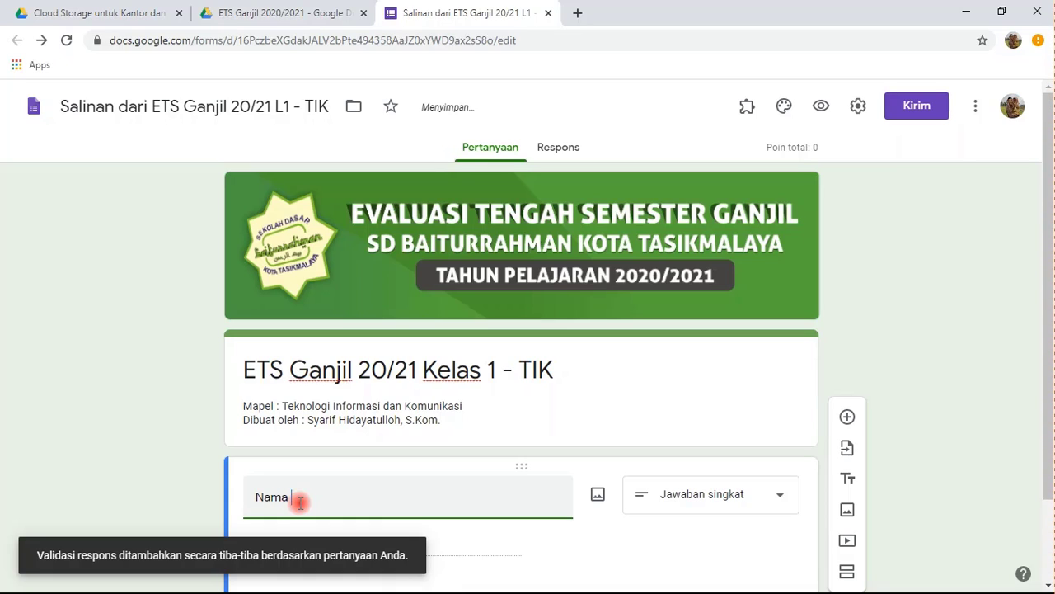
{"action": "type", "text": "engkap Siswa"}
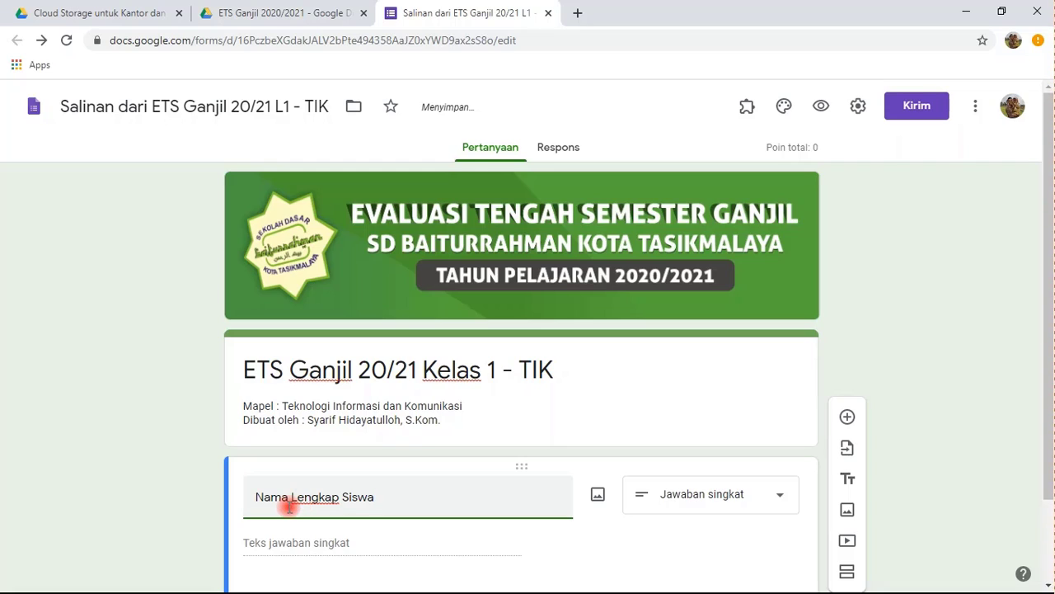
{"action": "scroll", "coordinate": [289, 504], "scroll_direction": "down", "scroll_amount": 2}
{"action": "left_click", "coordinate": [743, 519]}
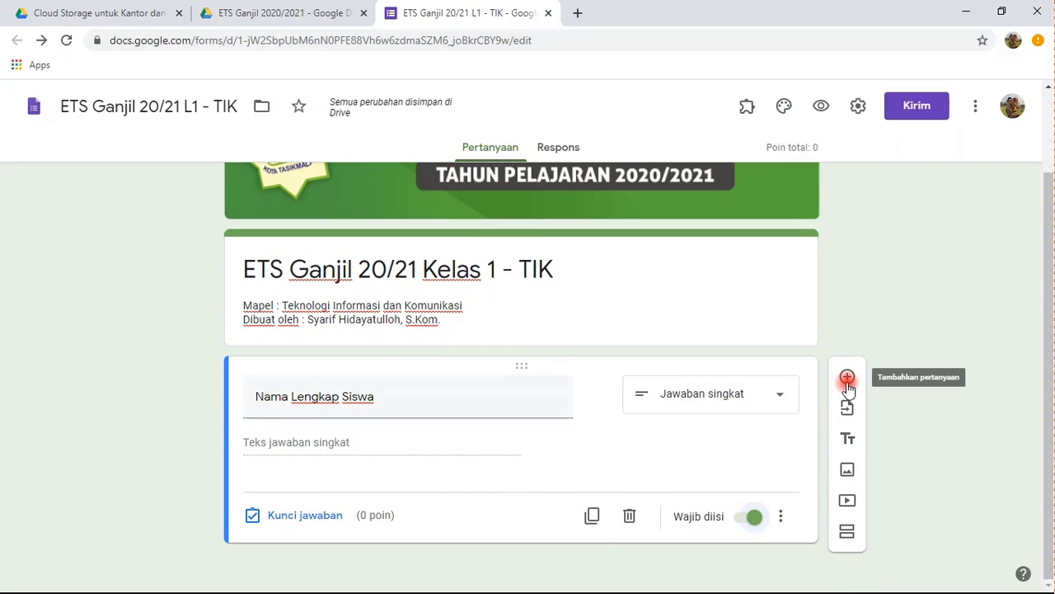
- Add a second question titled "Nama Kelas" and make it multiple choice (Pilihan ganda)
{"action": "left_click", "coordinate": [848, 376]}
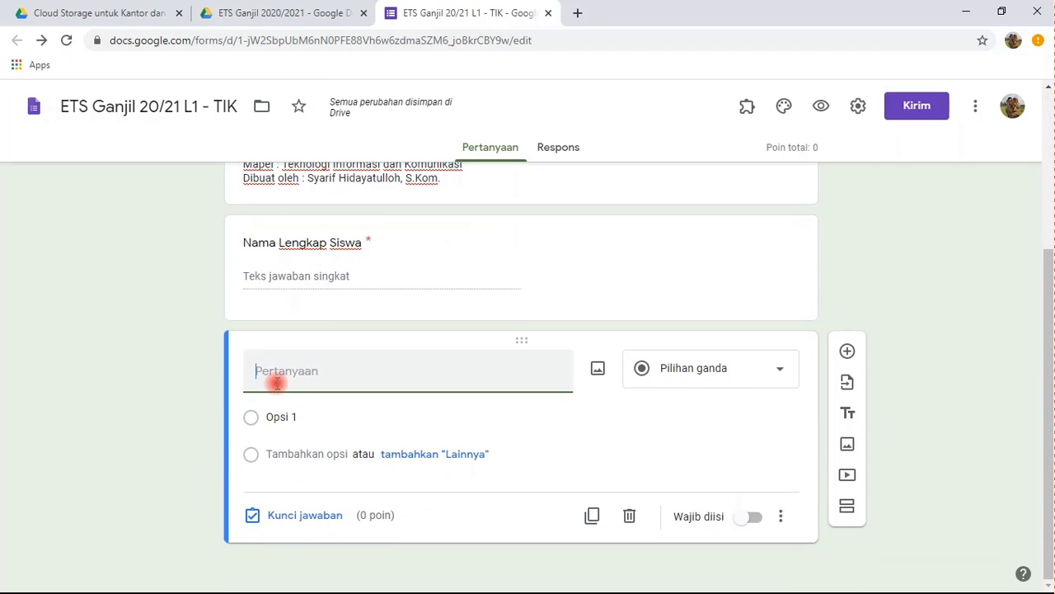
{"action": "type", "text": "Nama Kelas"}
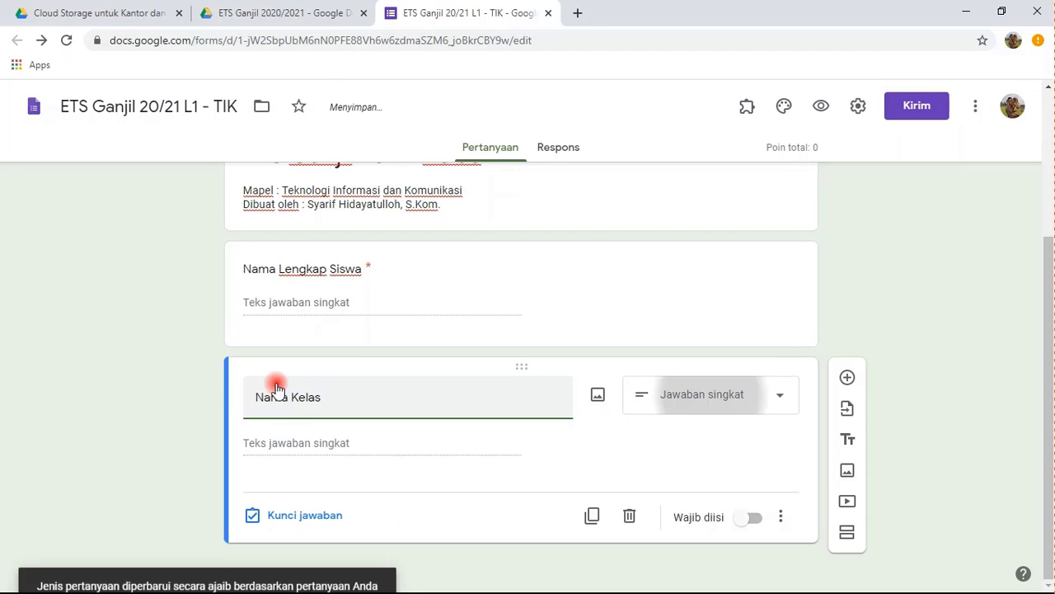
{"action": "left_click", "coordinate": [692, 399]}
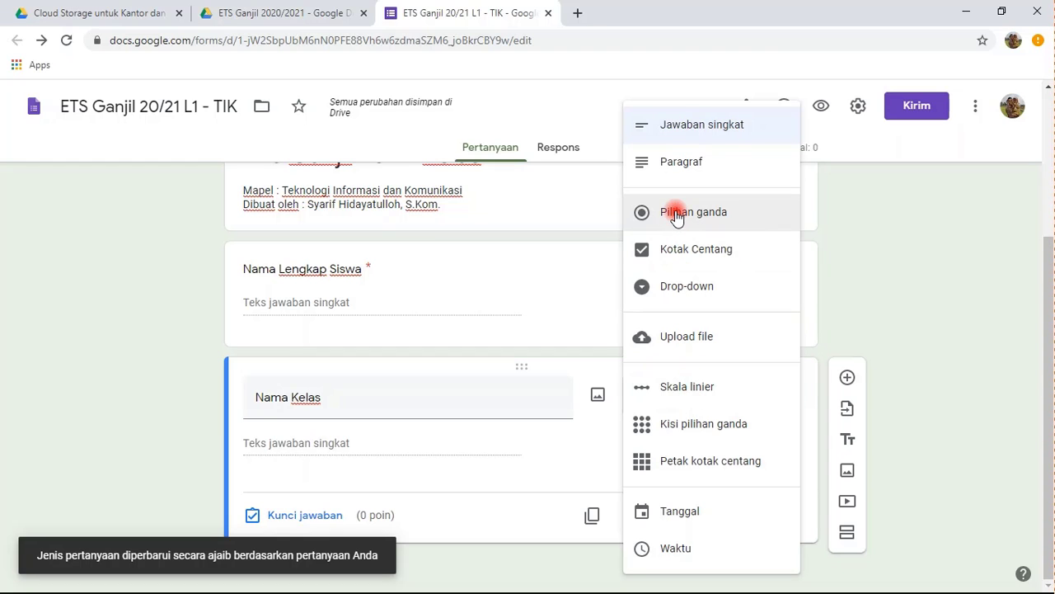
{"action": "left_click", "coordinate": [675, 217]}
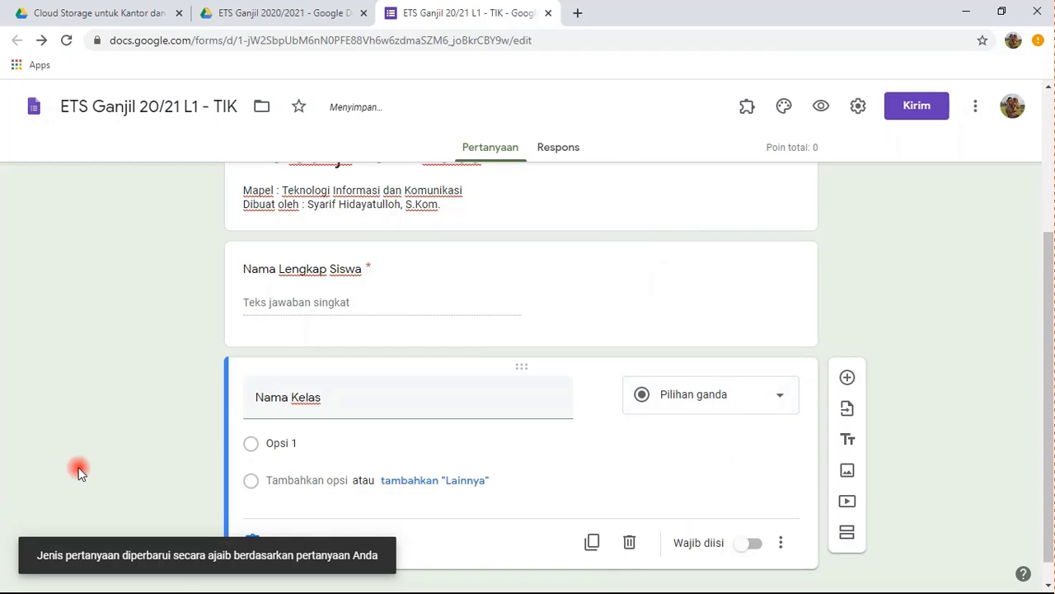
- Switch to Excel by opening Nama Kelas SD BTR 20-21.xlsx from the File Pendukung folder and copy the five Kelas 1 class names
{"action": "left_click", "coordinate": [182, 589]}
{"action": "left_click", "coordinate": [224, 194]}
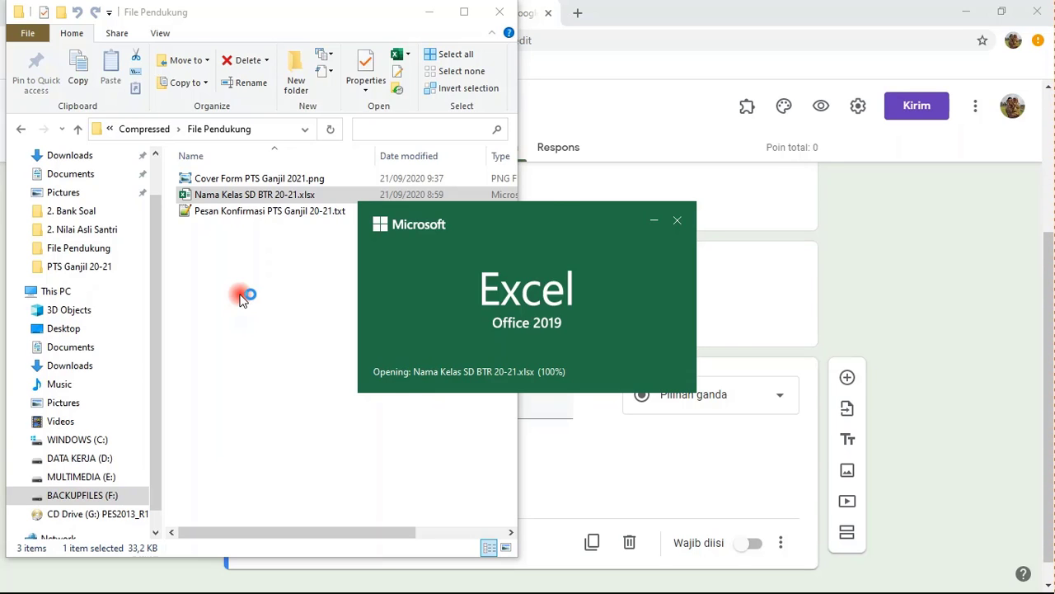
{"action": "left_click", "coordinate": [764, 169]}
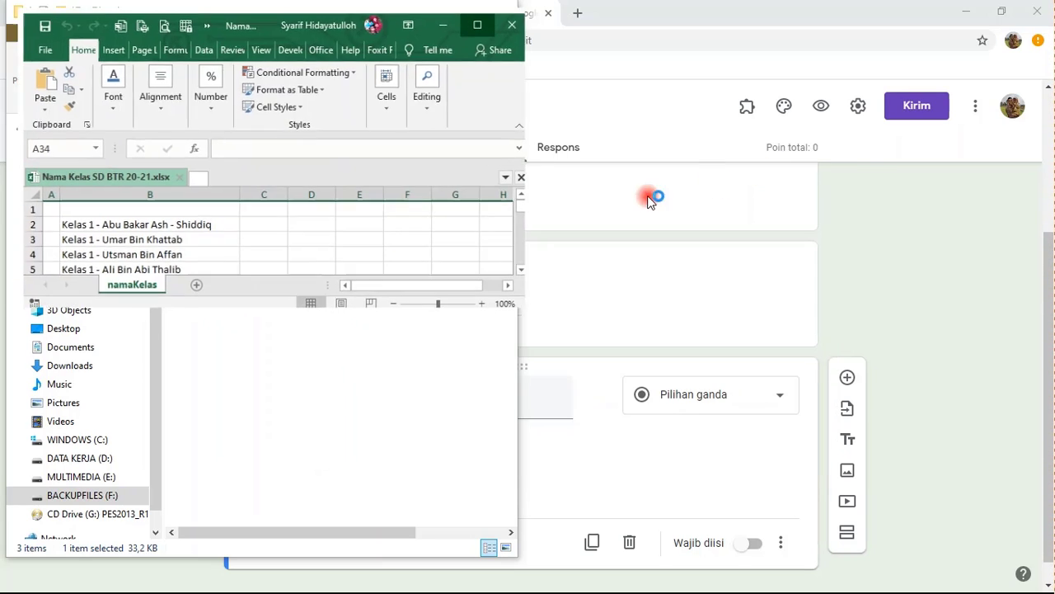
{"action": "left_click", "coordinate": [69, 218]}
{"action": "left_click_drag", "start_coordinate": [69, 218], "coordinate": [71, 278]}
{"action": "key", "text": "ctrl+c"}
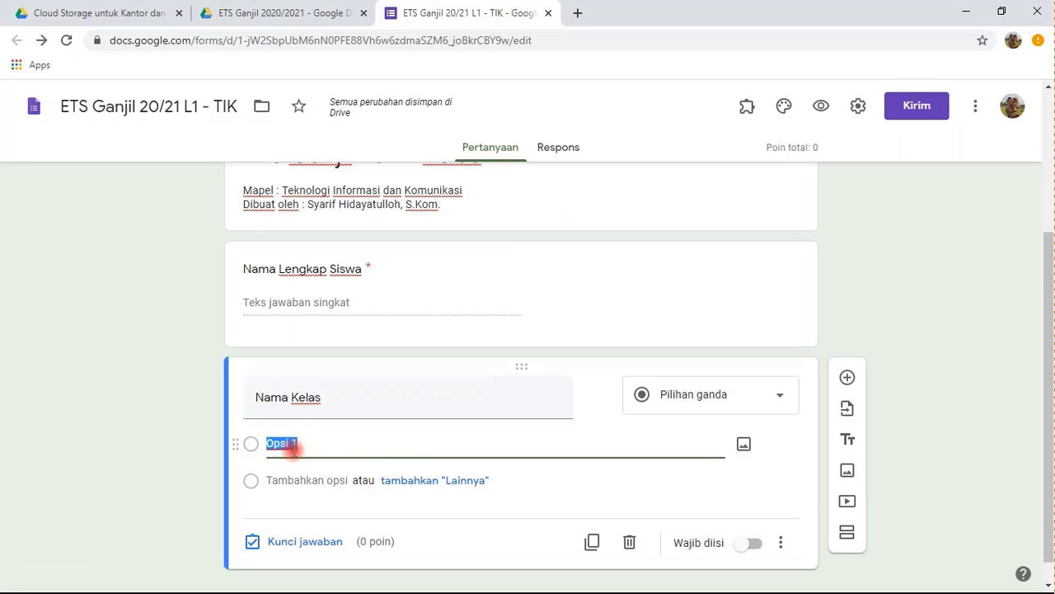
- Back in the form, paste the copied Kelas 1 class names as the answer options of the "Nama Kelas" question
{"action": "key", "text": "ctrl+v"}
{"action": "scroll", "coordinate": [189, 462], "scroll_direction": "down", "scroll_amount": 2}
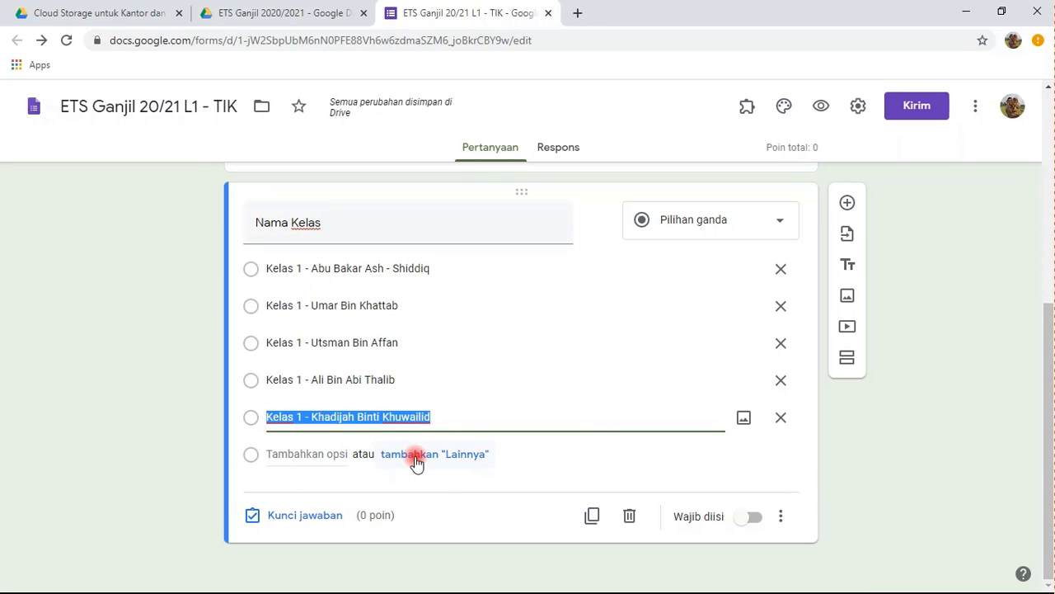
{"action": "left_click", "coordinate": [876, 504]}
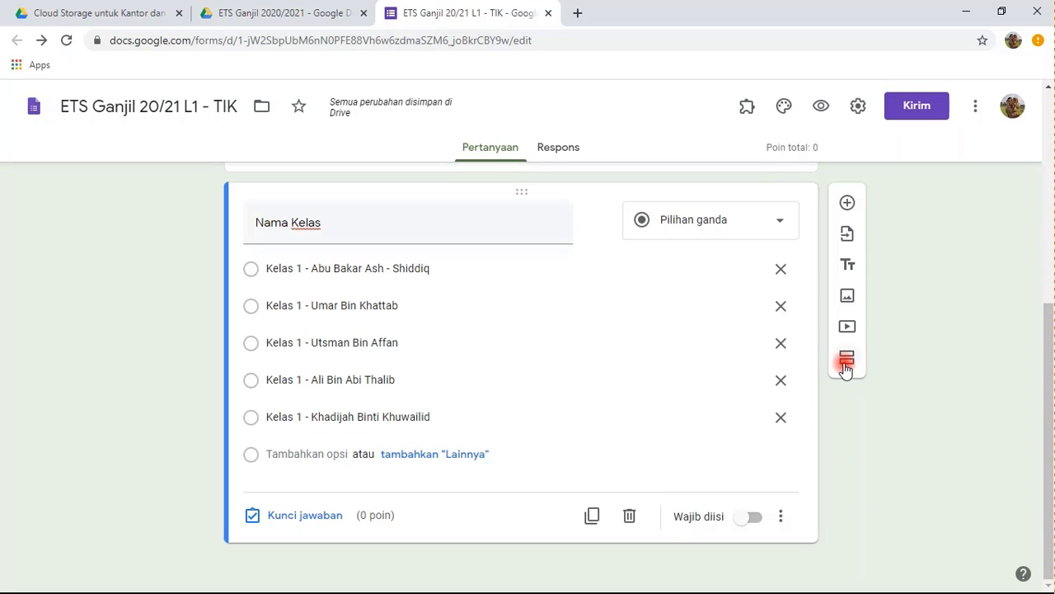
- Add a new section after the "Nama Kelas" question and title it "Soal Bagian A (Pilihan Ganda)"
{"action": "left_click", "coordinate": [846, 363]}
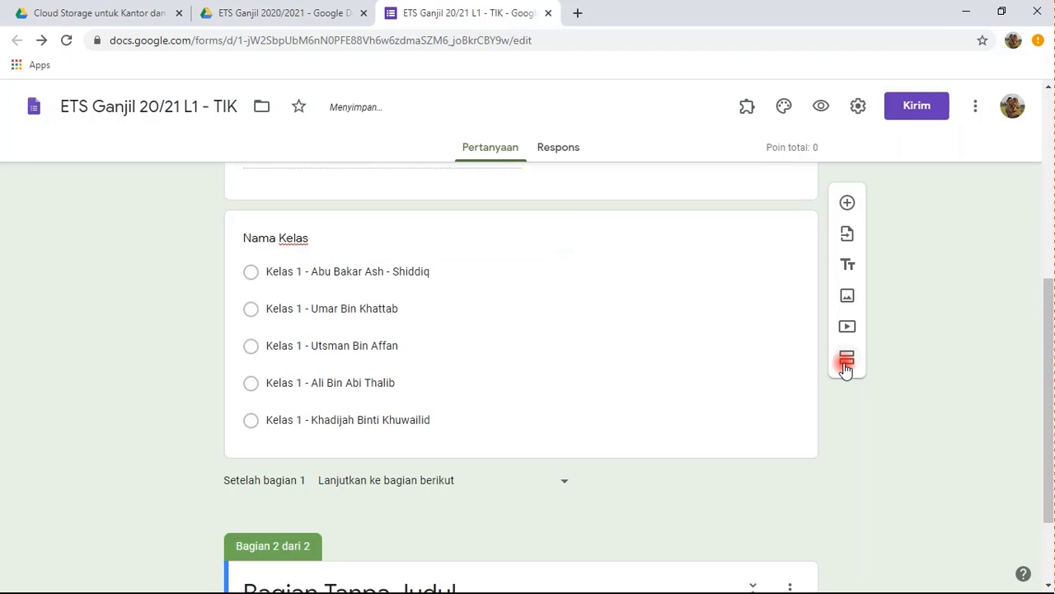
{"action": "scroll", "coordinate": [114, 481], "scroll_direction": "down", "scroll_amount": 1}
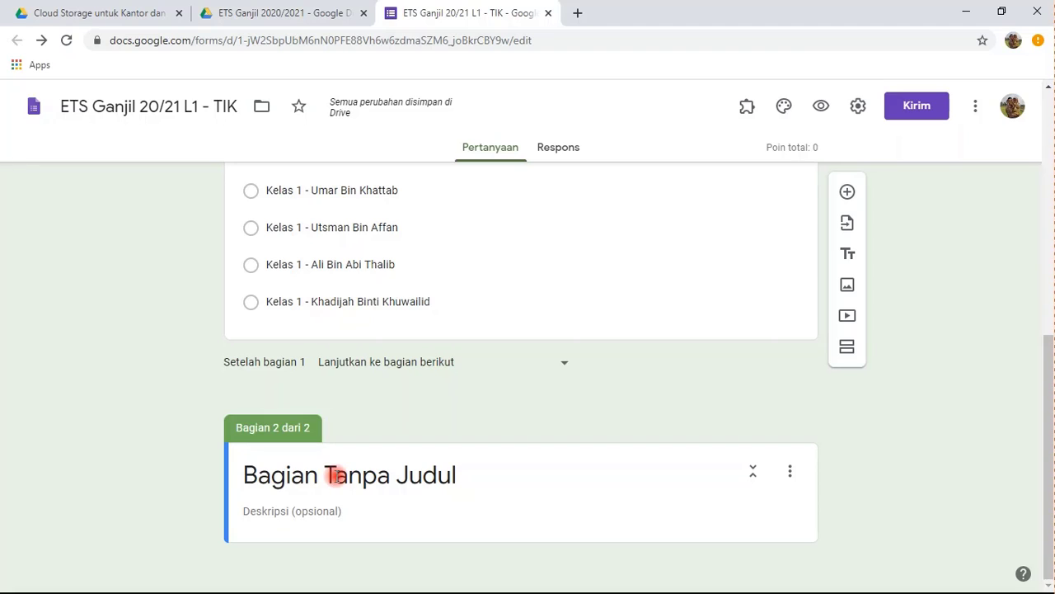
{"action": "left_click", "coordinate": [334, 476]}
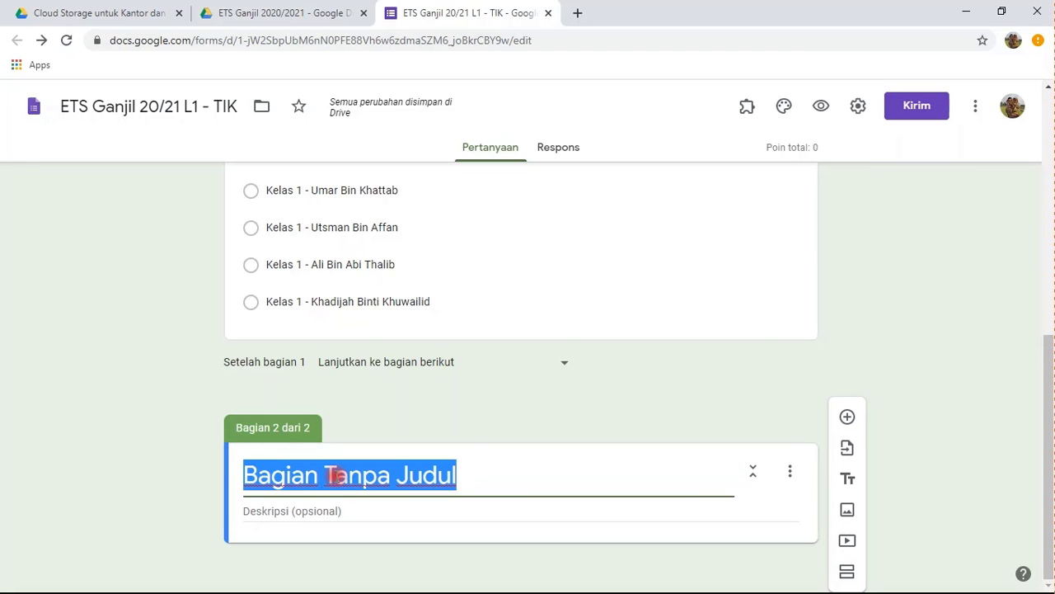
{"action": "type", "text": "Soal Bagian "}
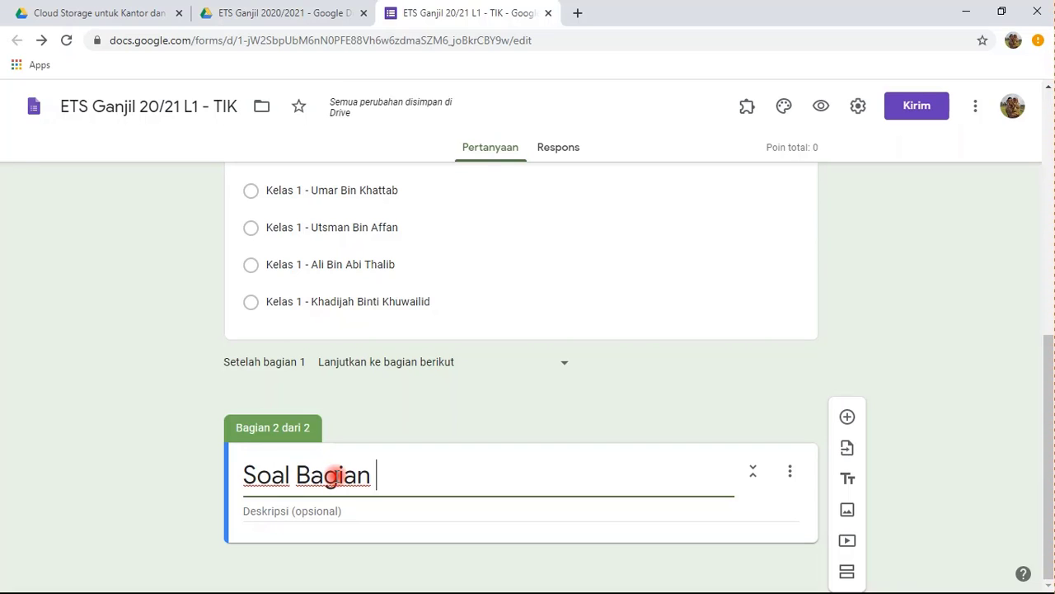
{"action": "type", "text": "A ()"}
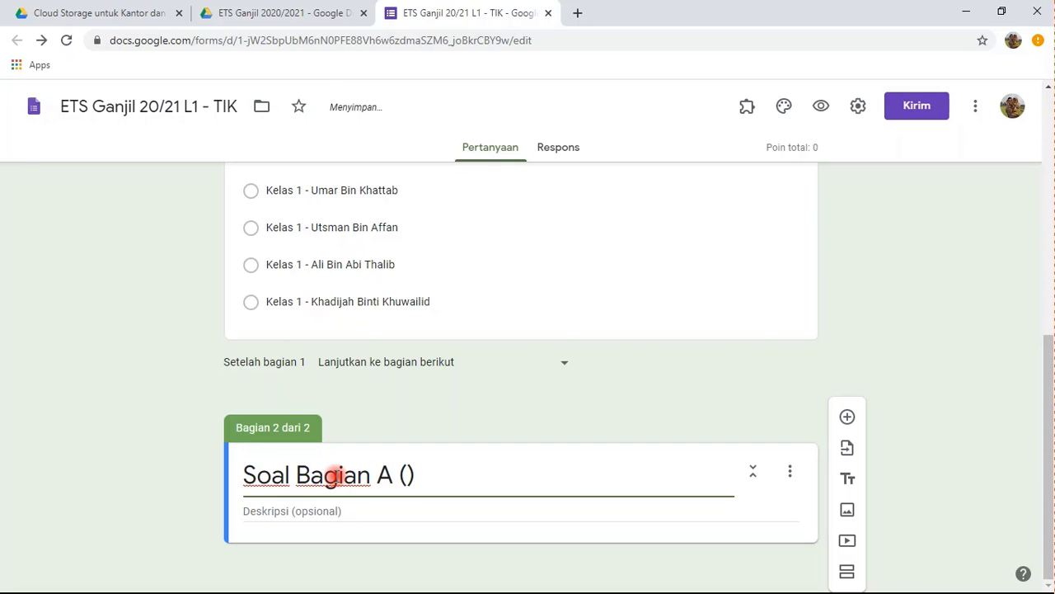
{"action": "key", "text": "Left"}
{"action": "type", "text": "Pilihan G"}
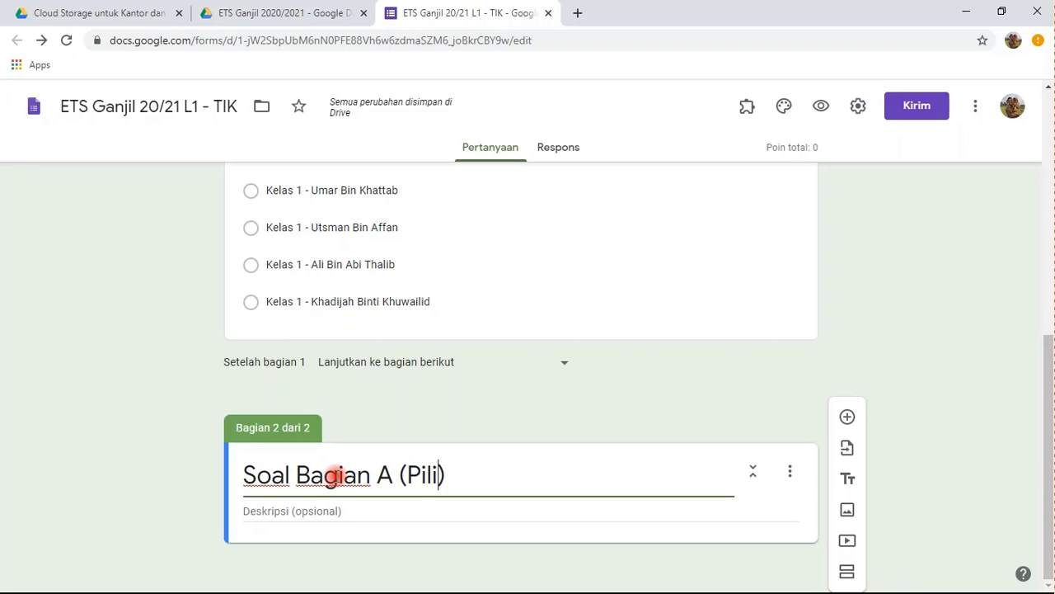
{"action": "type", "text": "anda"}
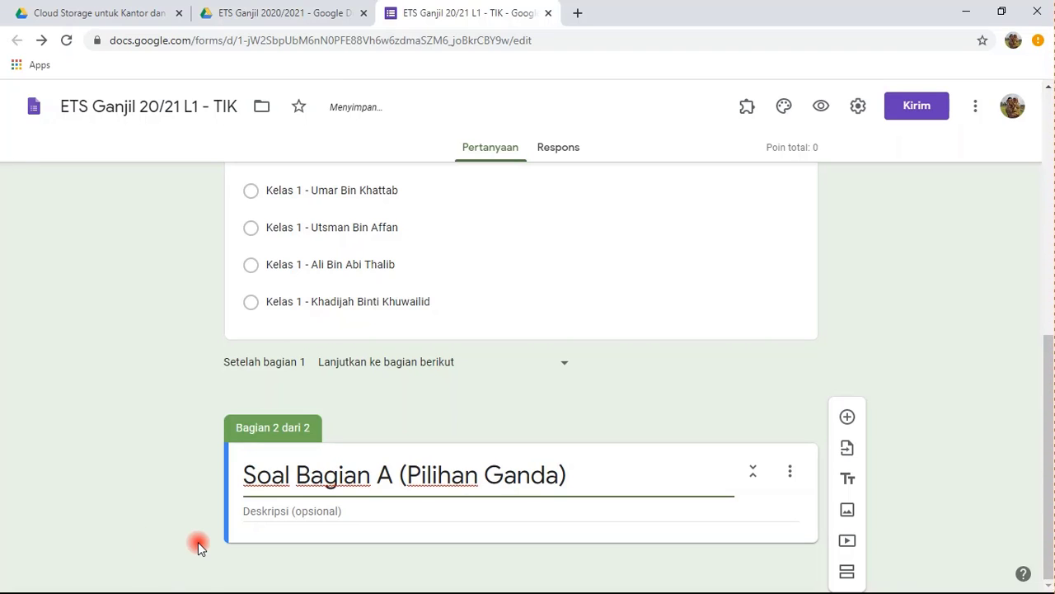
- Set the section's description to "Berilah Tanda silang (x) pada huruf a, b, c atau d sesuai jawaban yang benar !"
{"action": "left_click", "coordinate": [276, 511]}
{"action": "type", "text": "Be"}
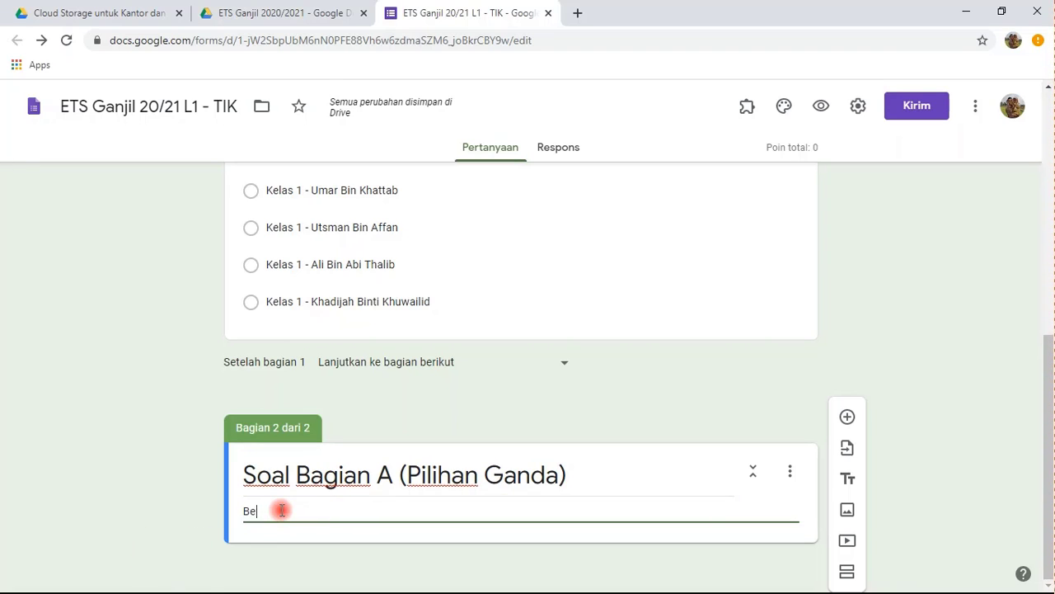
{"action": "type", "text": "rilah Tanda "}
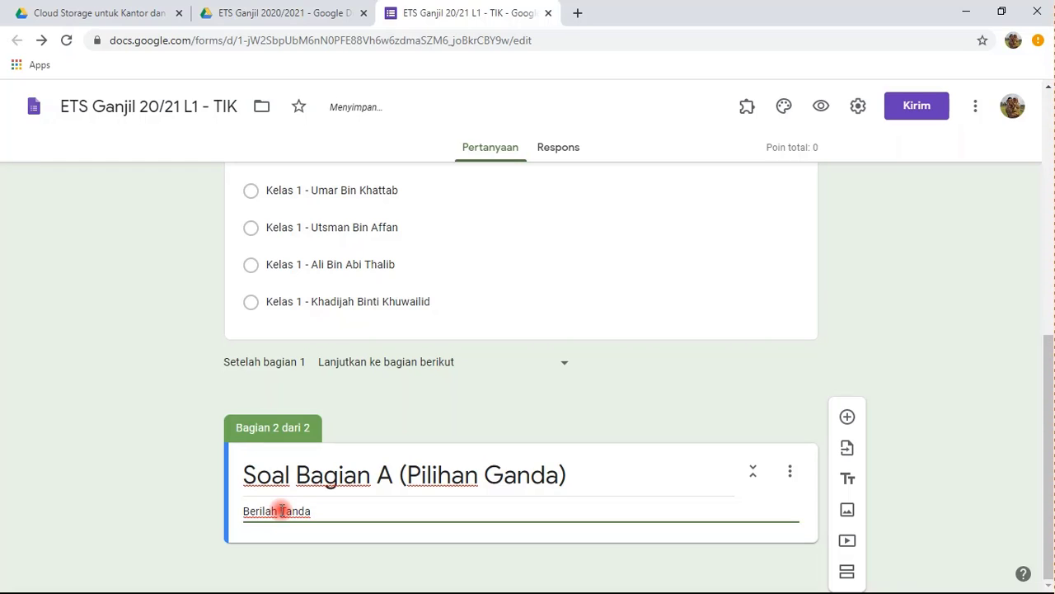
{"action": "type", "text": "Silang ()"}
{"action": "key", "text": "Left"}
{"action": "type", "text": "x"}
{"action": "key", "text": "Right"}
{"action": "key", "text": "Left"}
{"action": "key", "text": "Left"}
{"action": "key", "text": "Left"}
{"action": "key", "text": "Left"}
{"action": "key", "text": "Left"}
{"action": "key", "text": "Left"}
{"action": "key", "text": "Left"}
{"action": "key", "text": "Left"}
{"action": "key", "text": "Left"}
{"action": "key", "text": "Left"}
{"action": "key", "text": "BackSpace"}
{"action": "type", "text": "s"}
{"action": "key", "text": "Right"}
{"action": "key", "text": "Right"}
{"action": "key", "text": "Right"}
{"action": "key", "text": "Right"}
{"action": "key", "text": "Right"}
{"action": "key", "text": "Right"}
{"action": "key", "text": "Right"}
{"action": "key", "text": "Right"}
{"action": "key", "text": "Right"}
{"action": "type", "text": "pada huruf"}
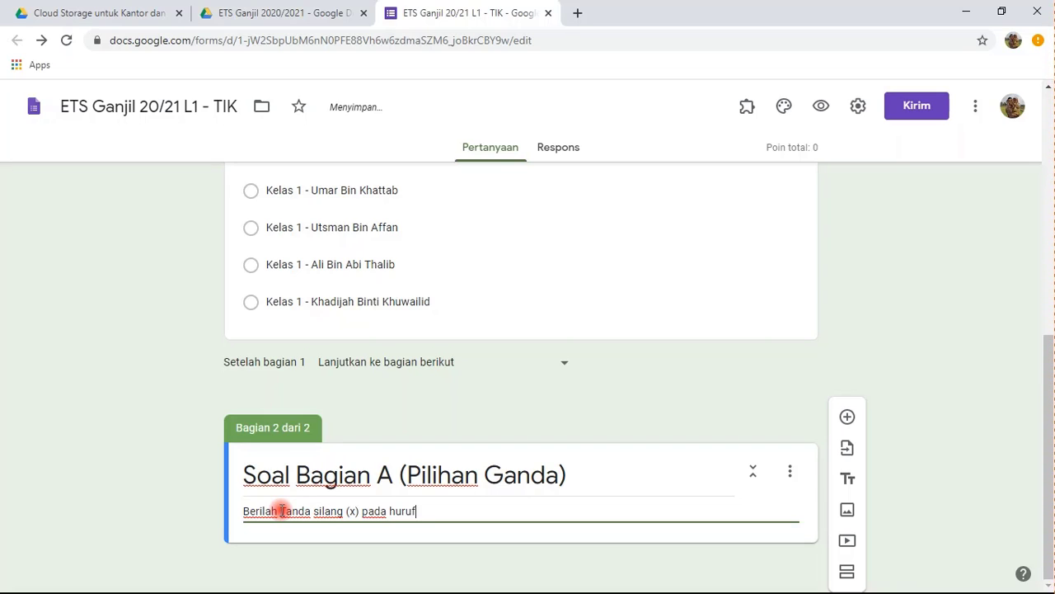
{"action": "type", "text": " a, b, "}
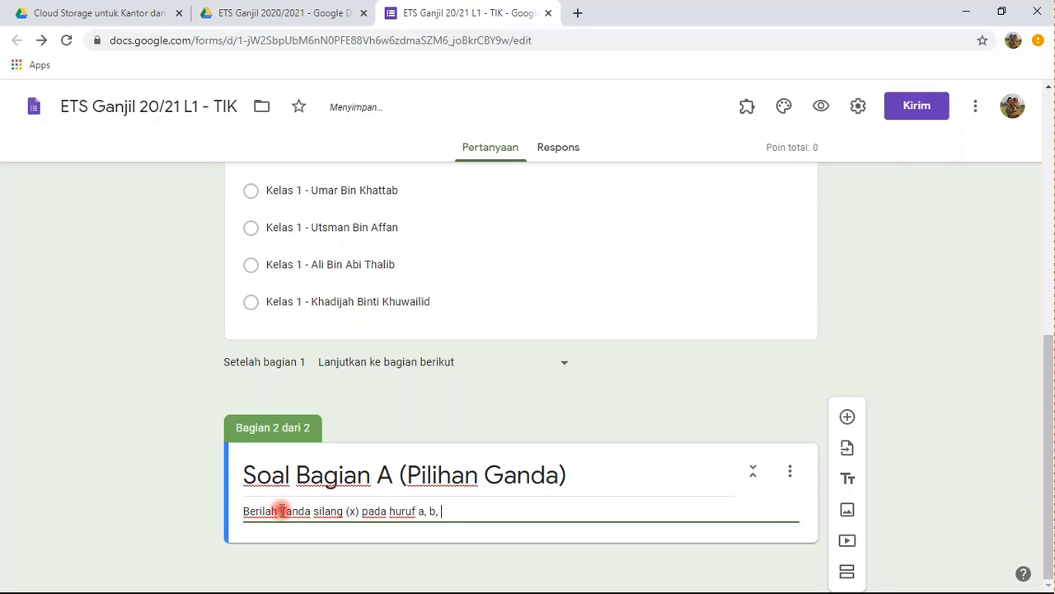
{"action": "type", "text": "c atau d sesuai jawaban yang benar"}
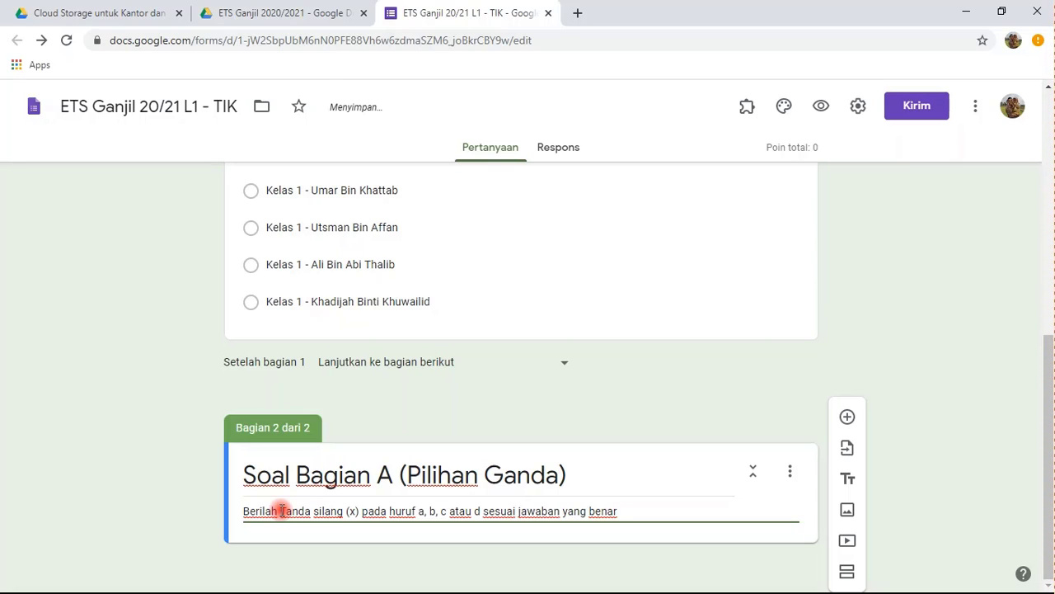
{"action": "type", "text": " !"}
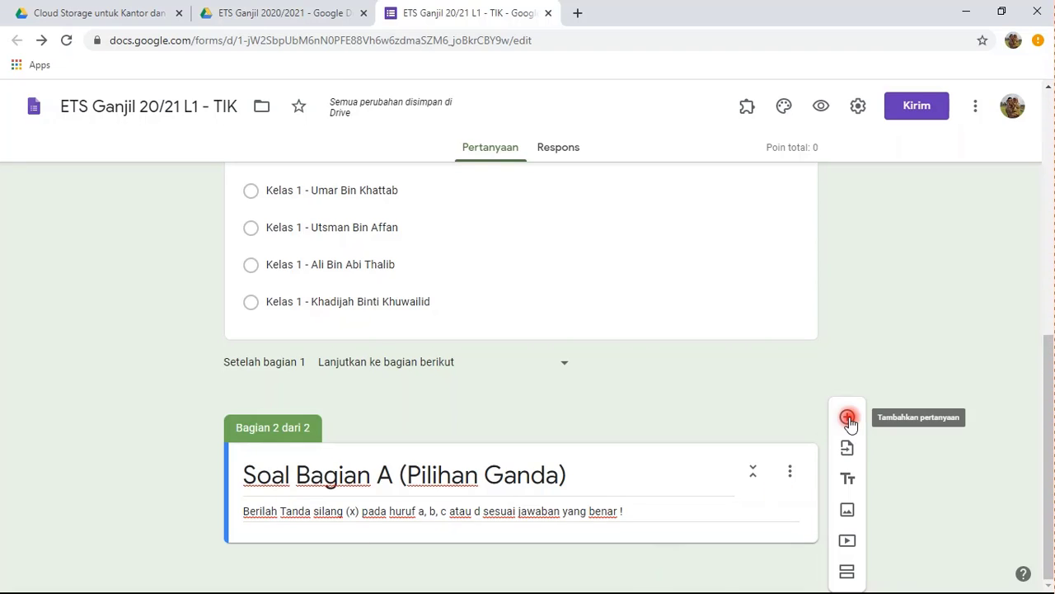
- Add a question titled "Soal 1 bentuk teks latin biasa" to the section, with "A. opsi jawaban 1" as its first option
{"action": "left_click", "coordinate": [847, 417]}
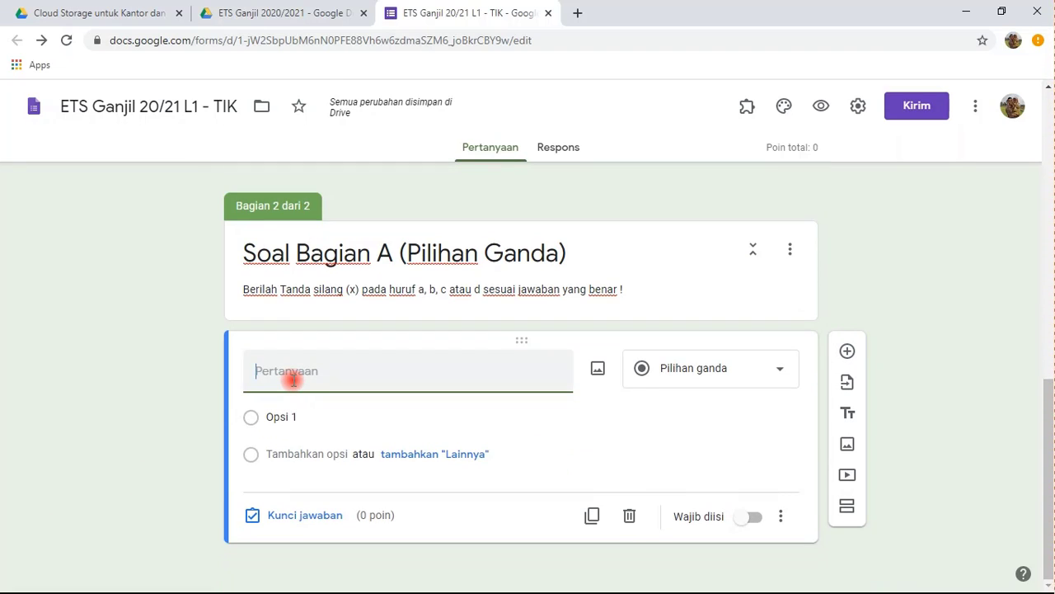
{"action": "type", "text": "Soal 1 bentuk teks latin biasa"}
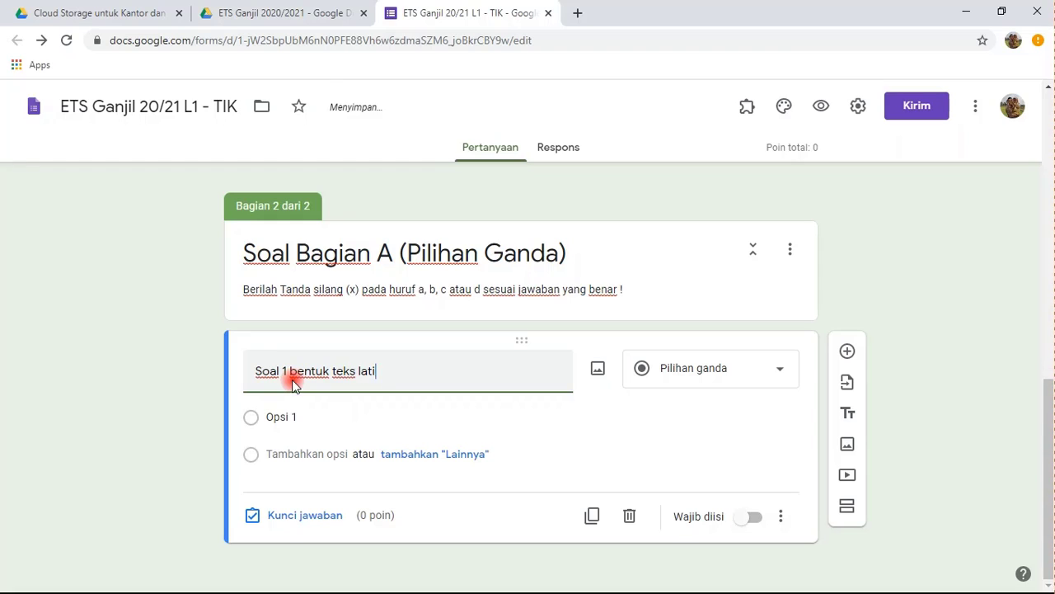
{"action": "left_click", "coordinate": [285, 418]}
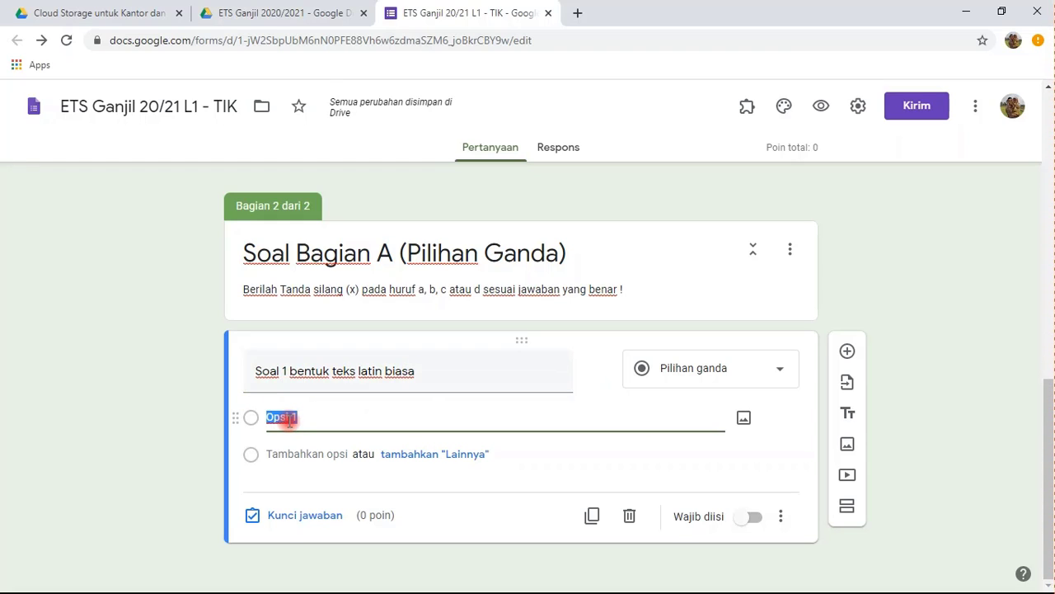
{"action": "type", "text": "A"}
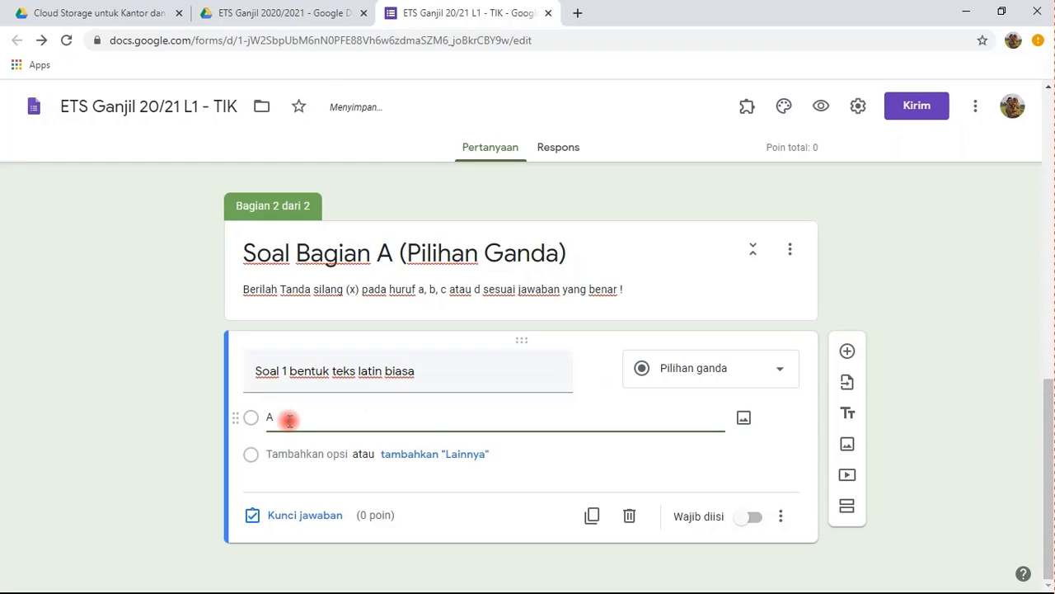
{"action": "type", "text": ". opsi jawaban 1"}
{"action": "key", "text": "ctrl+a"}
- Add the remaining answer options "B. opsi jawaban 2", "C. opsi jawaban 3" and "D. opsi jawaban 4" to the Soal 1 question
{"action": "key", "text": "Return"}
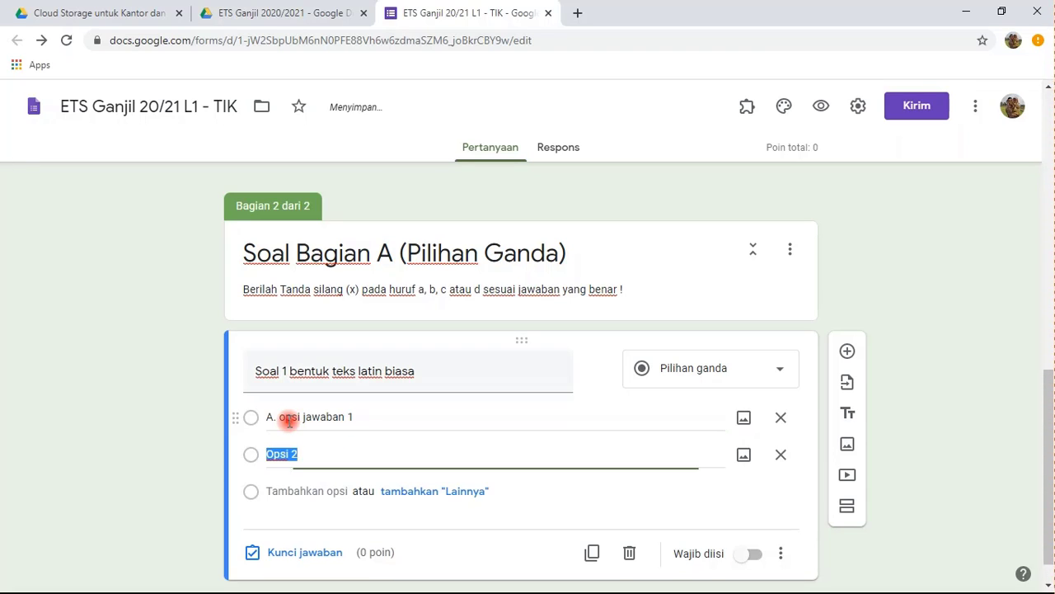
{"action": "type", "text": "B. Opsi Jawa"}
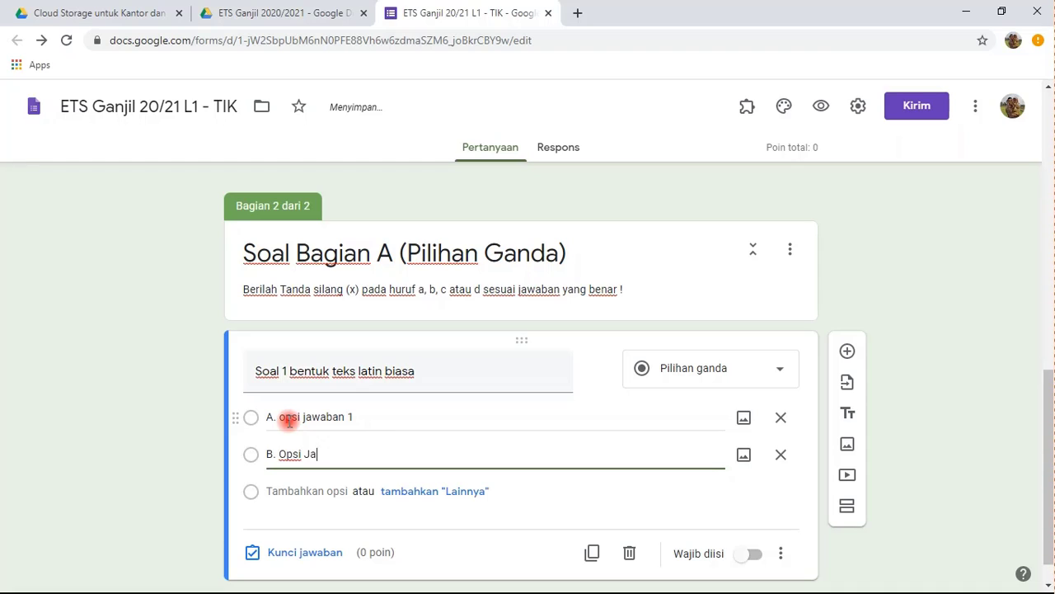
{"action": "key", "text": "BackSpace"}
{"action": "key", "text": "BackSpace"}
{"action": "key", "text": "BackSpace"}
{"action": "key", "text": "BackSpace"}
{"action": "key", "text": "BackSpace"}
{"action": "key", "text": "BackSpace"}
{"action": "key", "text": "BackSpace"}
{"action": "key", "text": "BackSpace"}
{"action": "key", "text": "BackSpace"}
{"action": "type", "text": "opsi jawaban 2"}
{"action": "key", "text": "Return"}
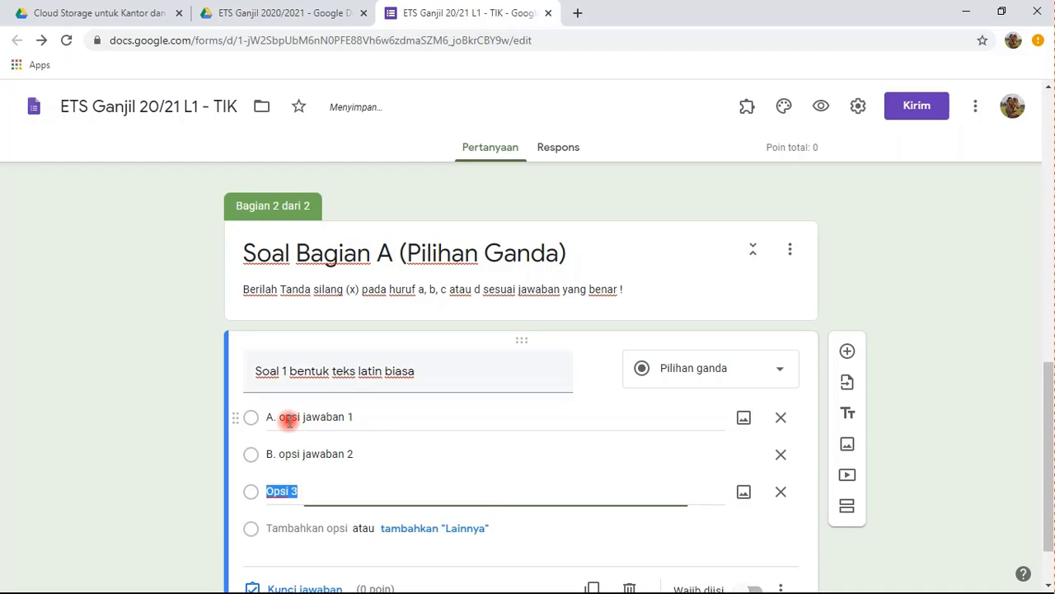
{"action": "type", "text": "C. opsi jawaban 3"}
{"action": "key", "text": "Return"}
{"action": "type", "text": "d"}
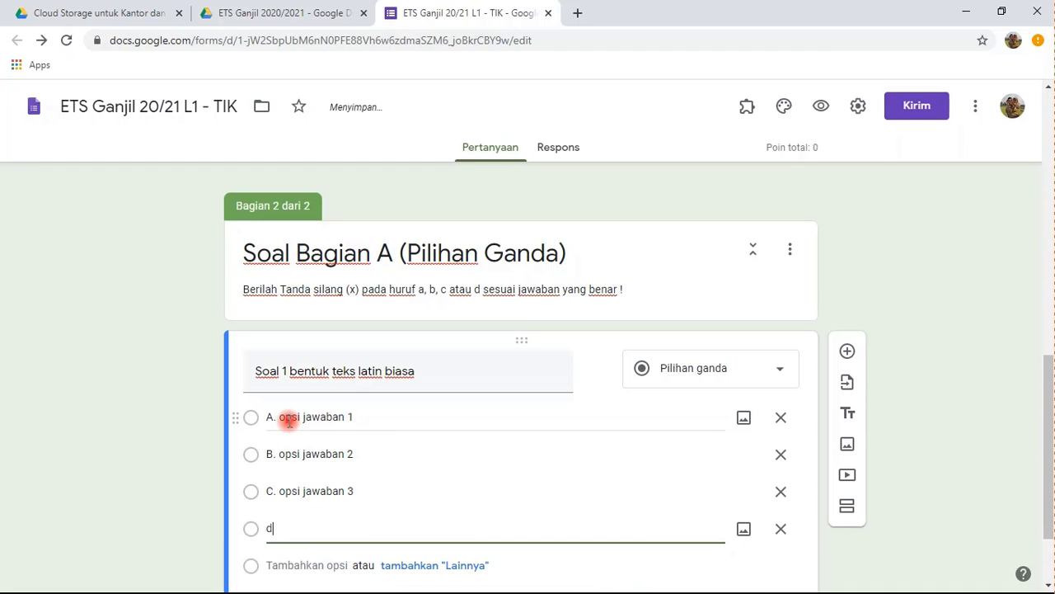
{"action": "type", "text": "D. opsi jawaban 4"}
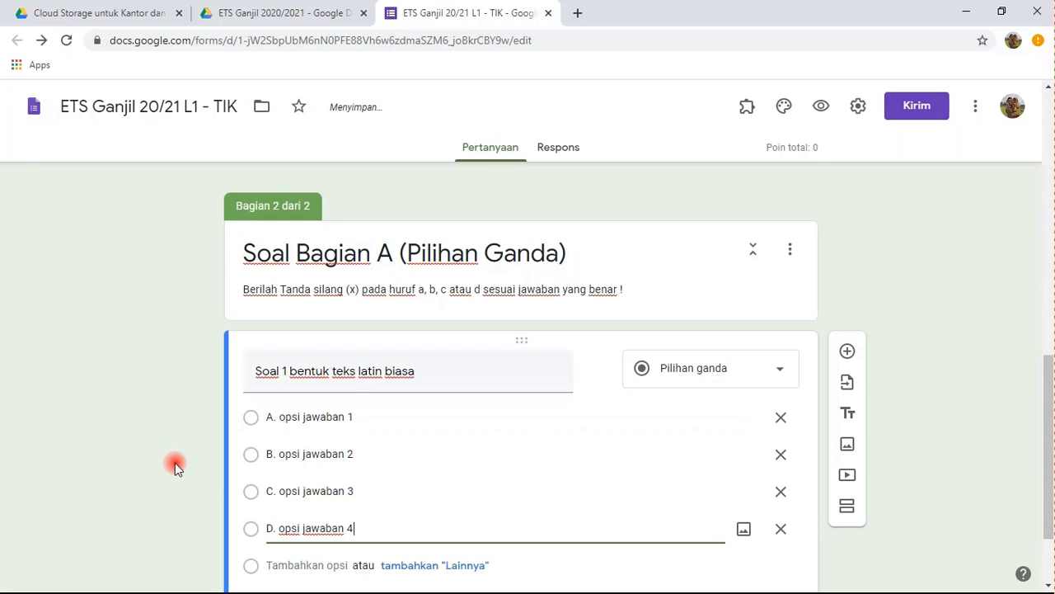
{"action": "left_click", "coordinate": [182, 418]}
{"action": "scroll", "coordinate": [182, 418], "scroll_direction": "down", "scroll_amount": 1}
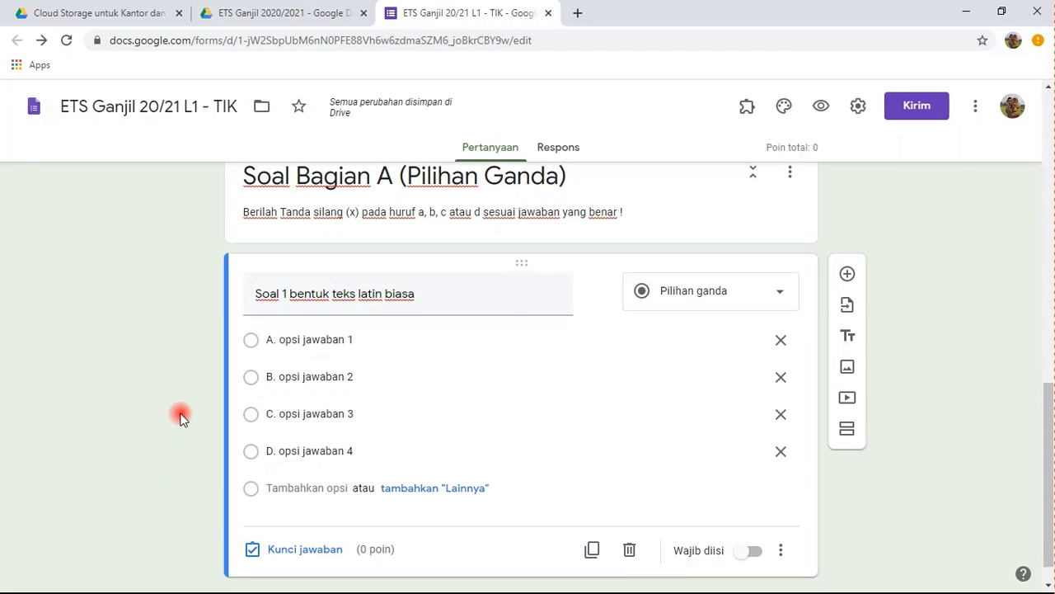
- Add a new empty question below Soal 1, and find and launch the Snipping Tool
{"action": "left_click", "coordinate": [847, 276]}
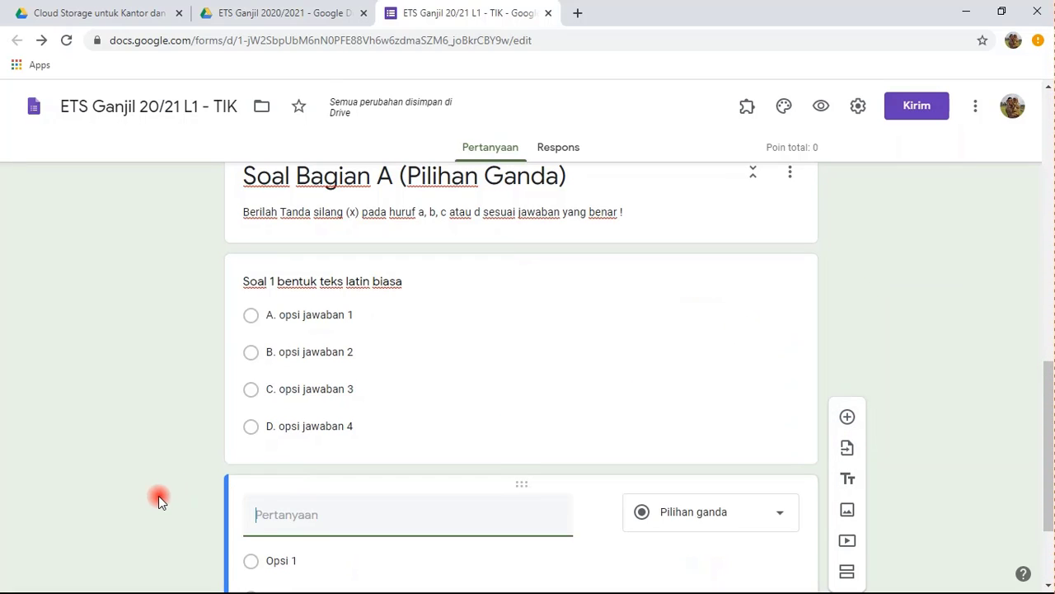
{"action": "left_click", "coordinate": [18, 579]}
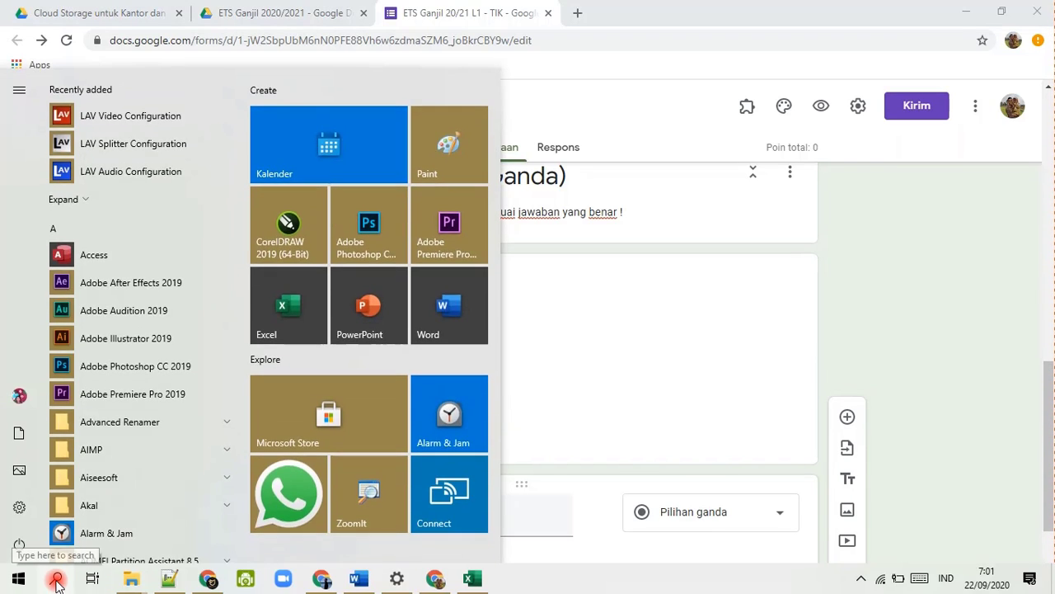
{"action": "left_click", "coordinate": [57, 579]}
{"action": "type", "text": "sni"}
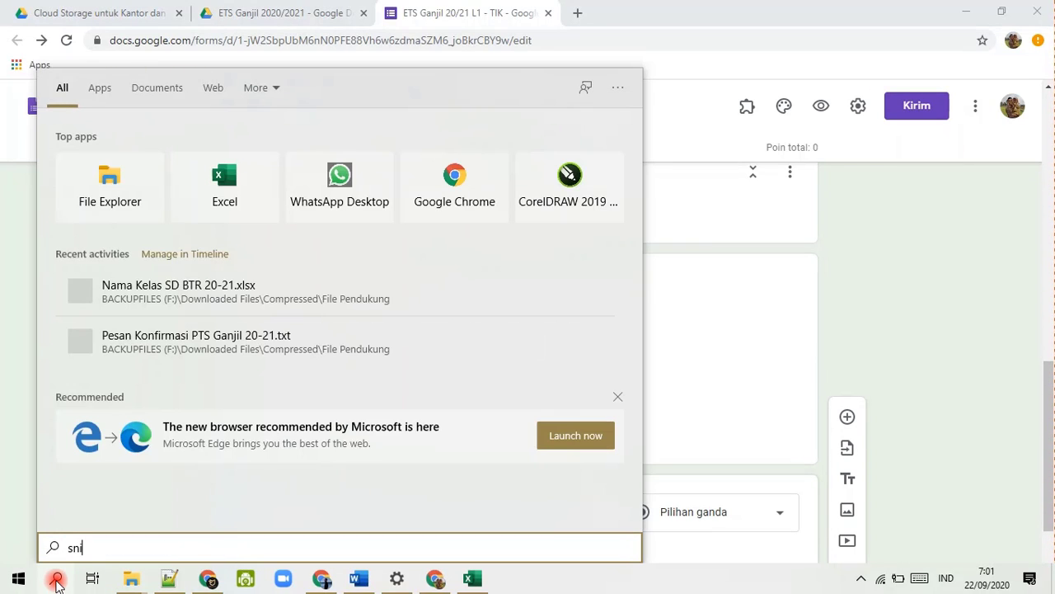
{"action": "type", "text": "pp"}
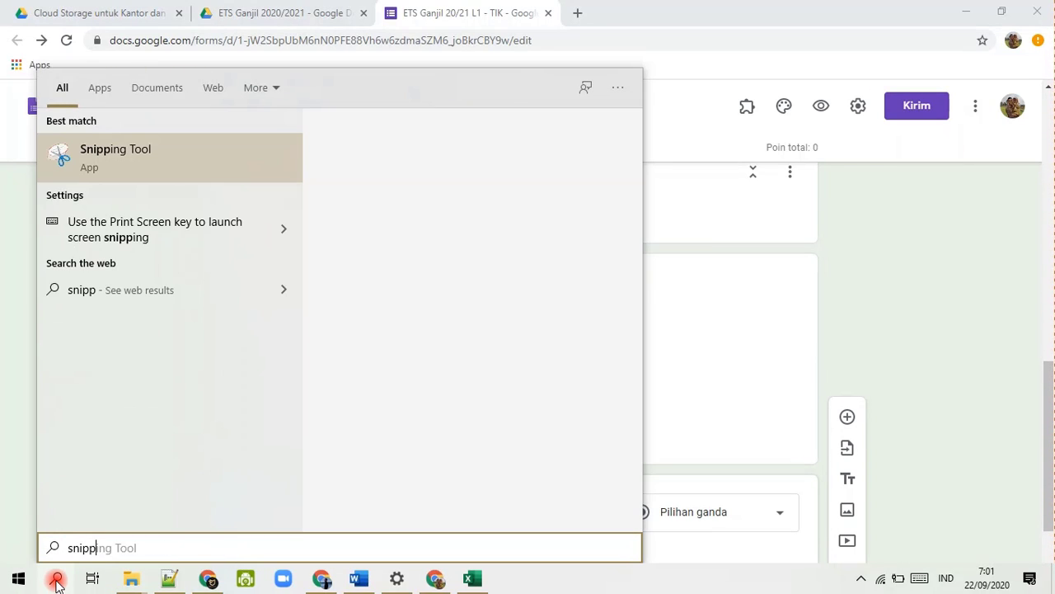
{"action": "left_click", "coordinate": [114, 168]}
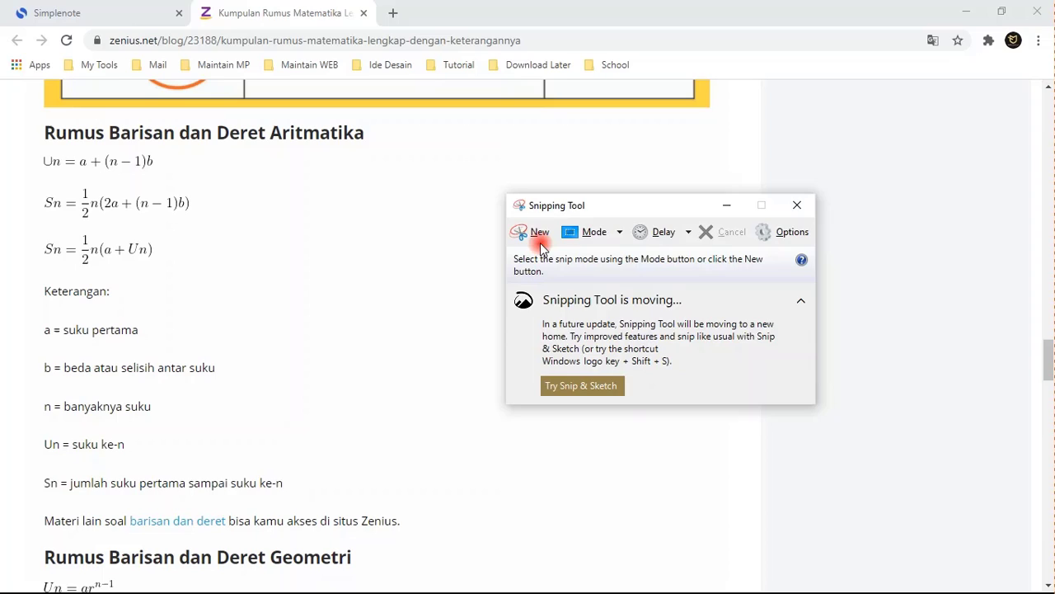
- On the zenius.net formula page, snip the formula Sn = 1/2 n(2a + (n − 1)b) and save it as "ss soal 2.PNG" in Pictures
{"action": "left_click", "coordinate": [536, 235]}
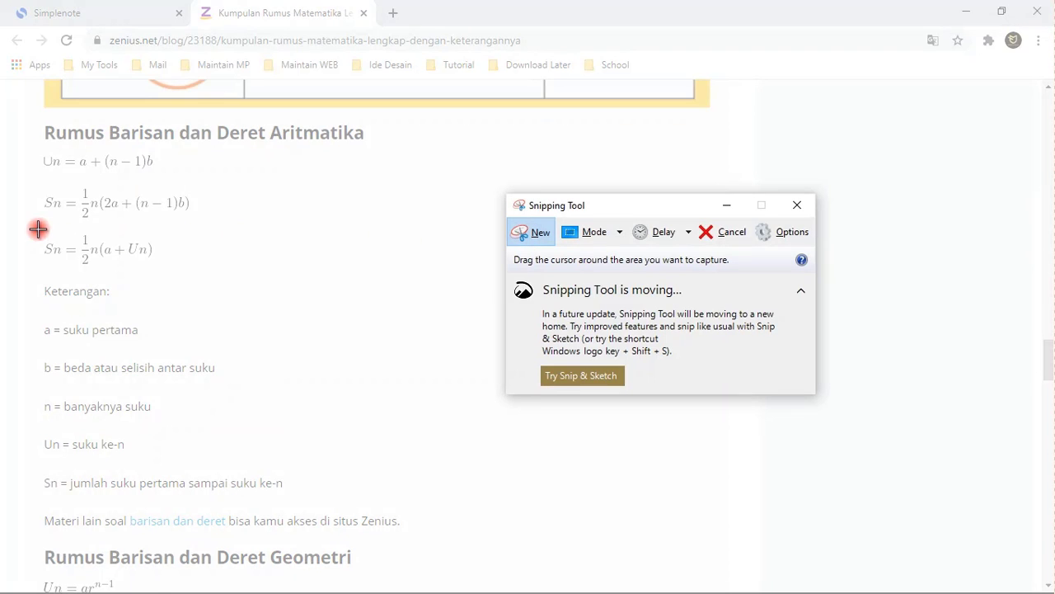
{"action": "left_click_drag", "start_coordinate": [36, 184], "coordinate": [196, 222]}
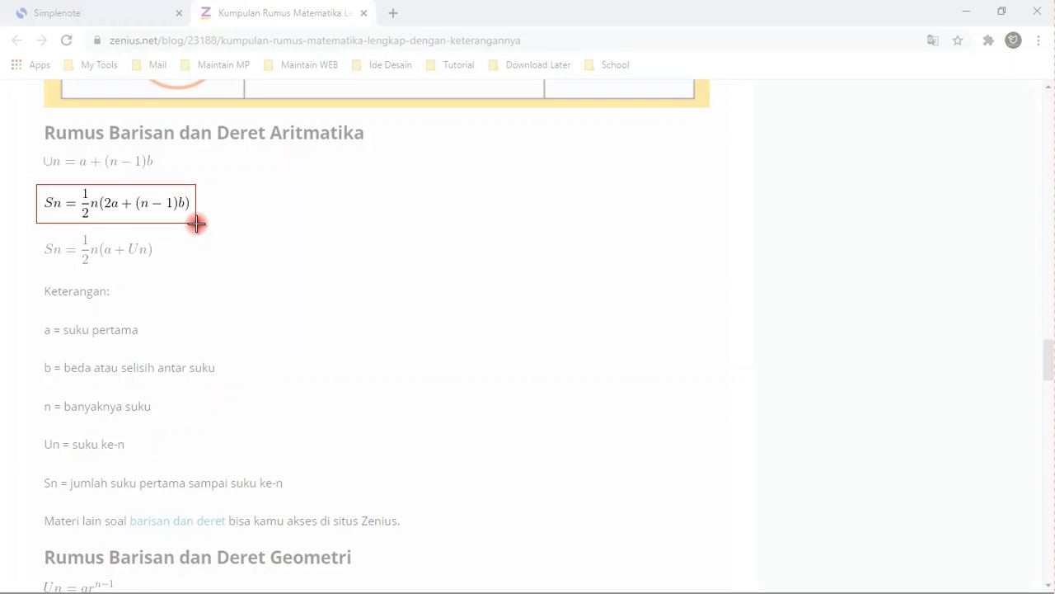
{"action": "left_click_drag", "start_coordinate": [196, 222], "coordinate": [197, 223]}
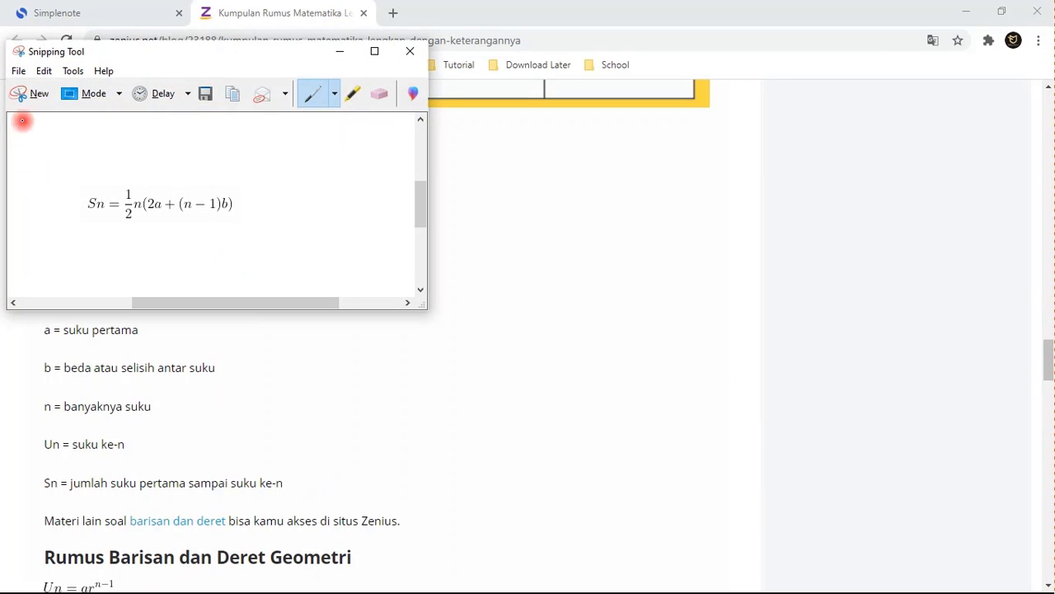
{"action": "left_click", "coordinate": [213, 96]}
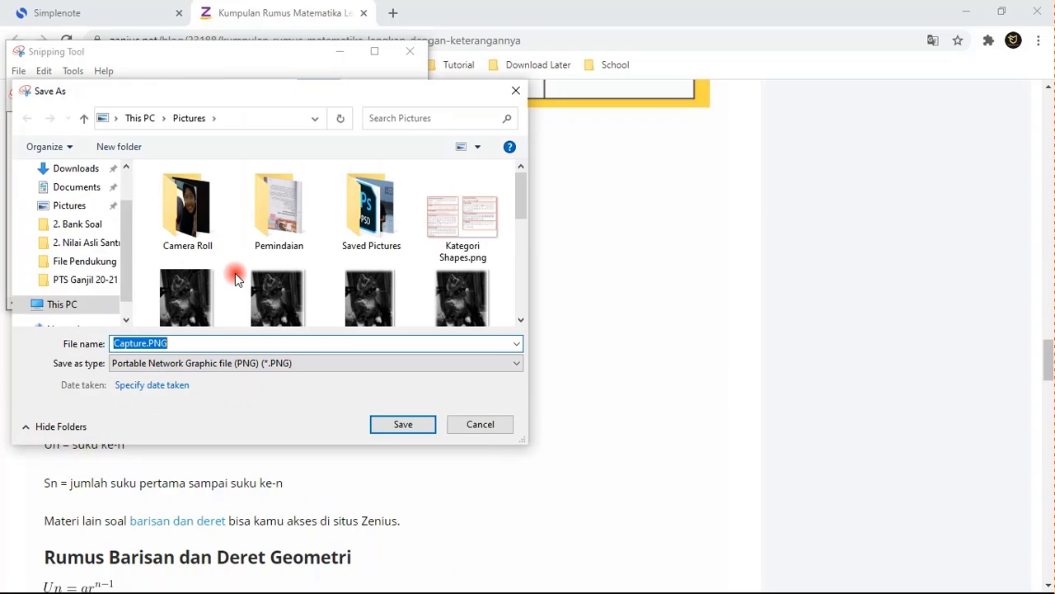
{"action": "left_click", "coordinate": [145, 343]}
{"action": "double_click", "coordinate": [145, 343]}
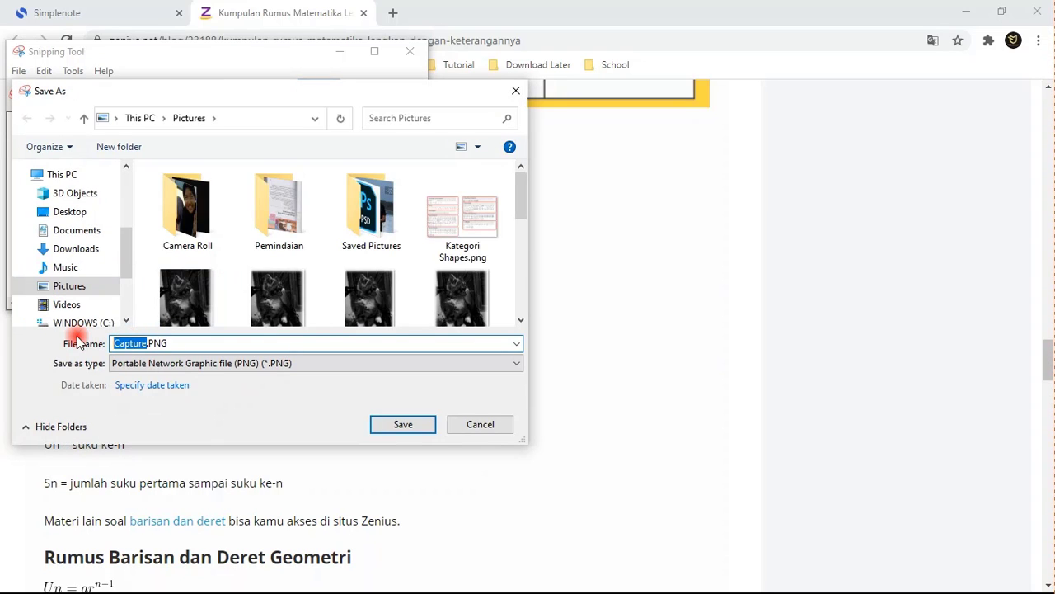
{"action": "type", "text": "ss soal"}
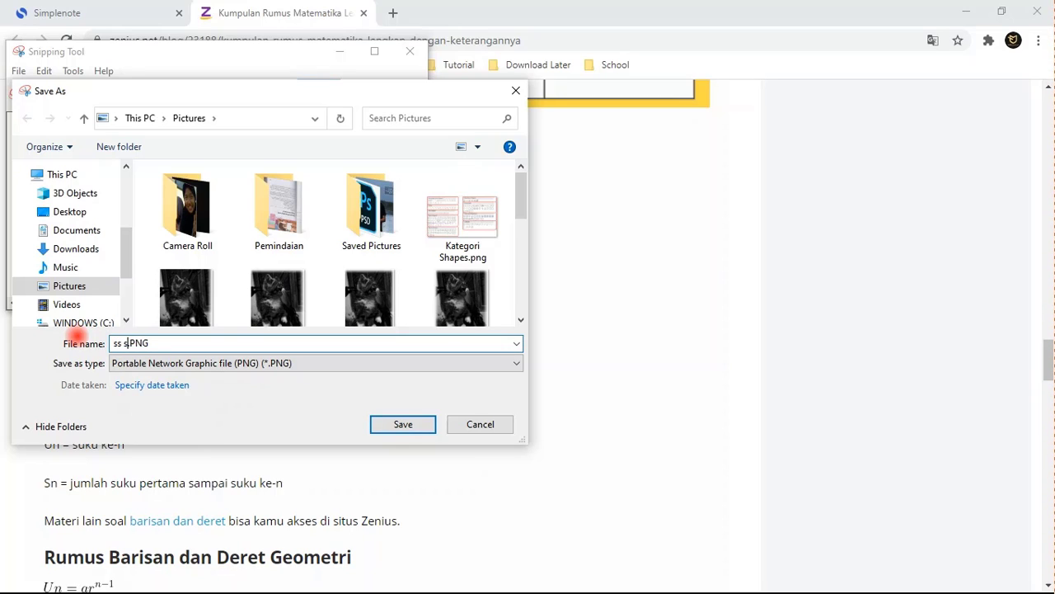
{"action": "type", "text": " 1"}
{"action": "key", "text": "BackSpace"}
{"action": "type", "text": "2"}
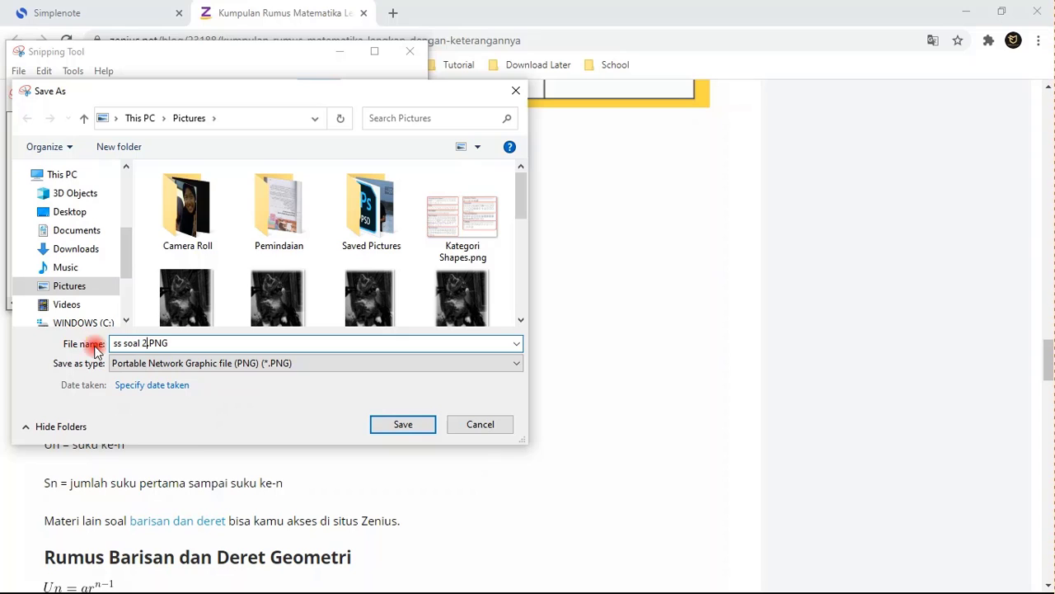
{"action": "left_click", "coordinate": [404, 425]}
- Take a new snip of the line "a = suku pertama" and save it as PNG in Pictures, named "ss jwb a"
{"action": "key", "text": "ctrl+n"}
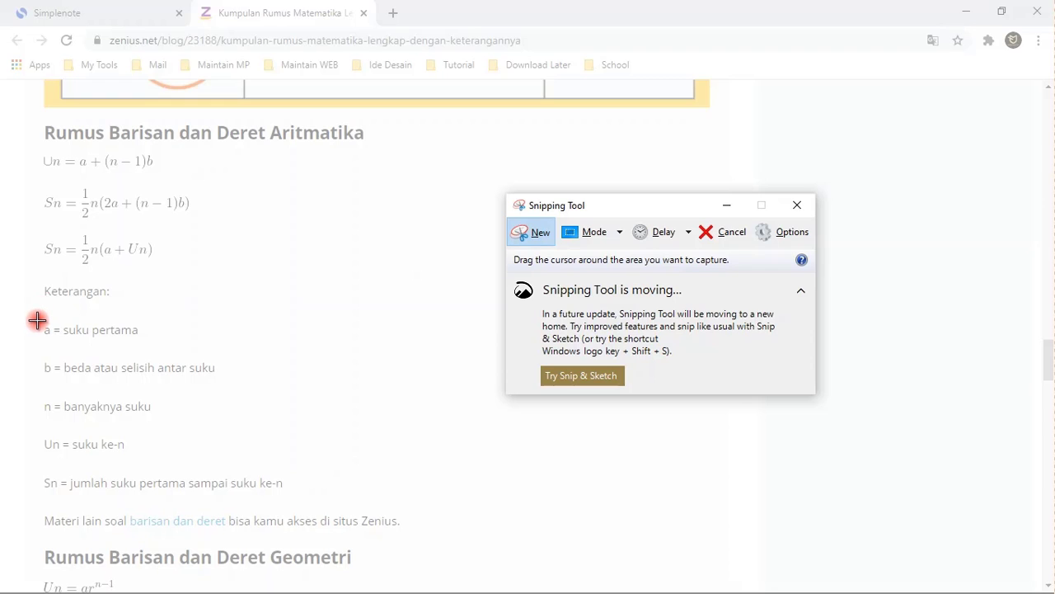
{"action": "left_click_drag", "start_coordinate": [37, 320], "coordinate": [145, 340]}
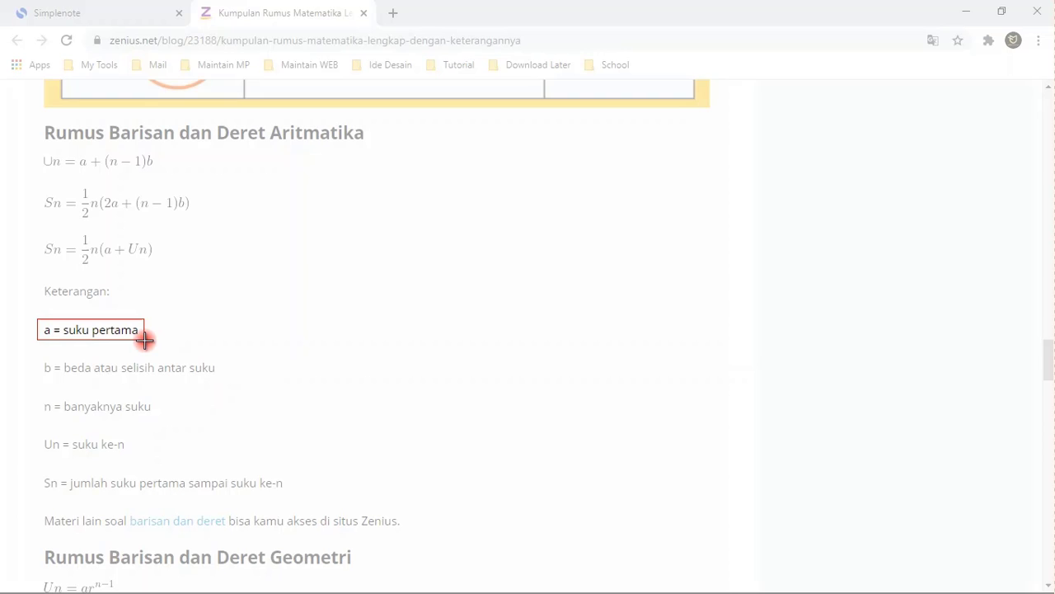
{"action": "left_click_drag", "start_coordinate": [145, 340], "coordinate": [141, 340]}
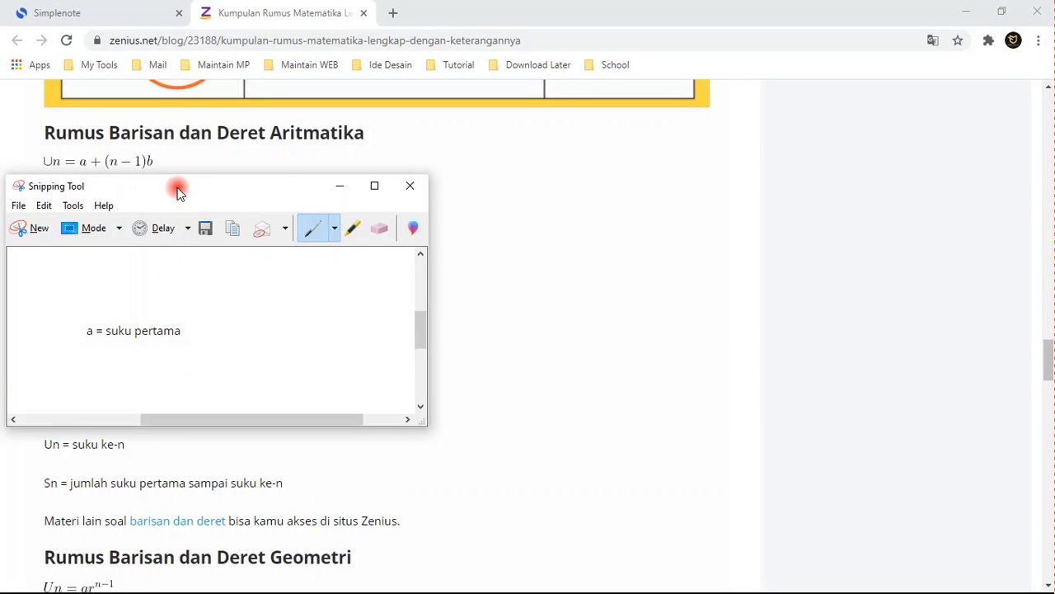
{"action": "left_click_drag", "start_coordinate": [181, 192], "coordinate": [569, 244]}
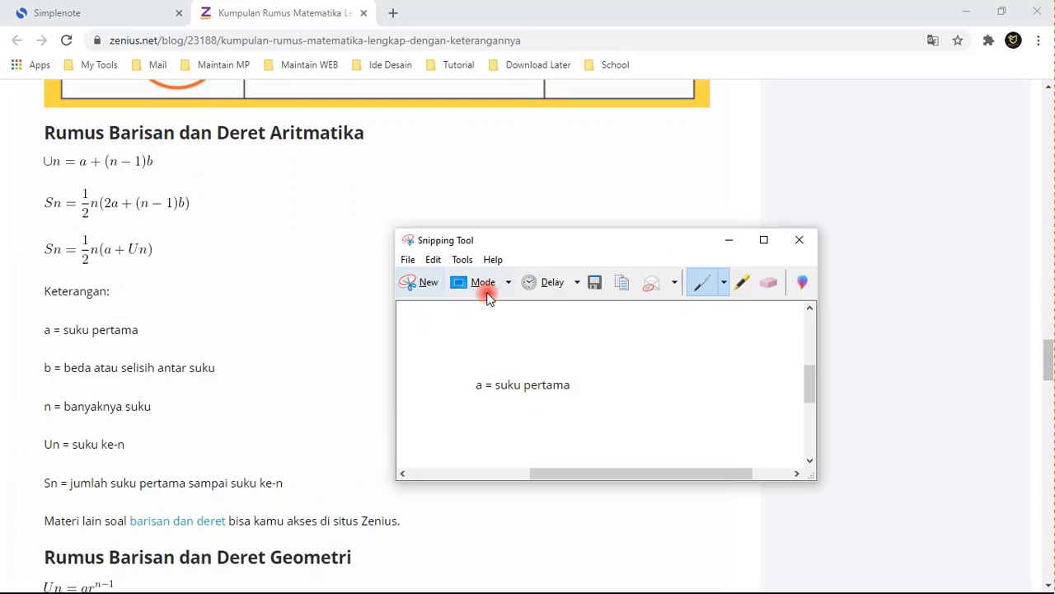
{"action": "left_click", "coordinate": [594, 284]}
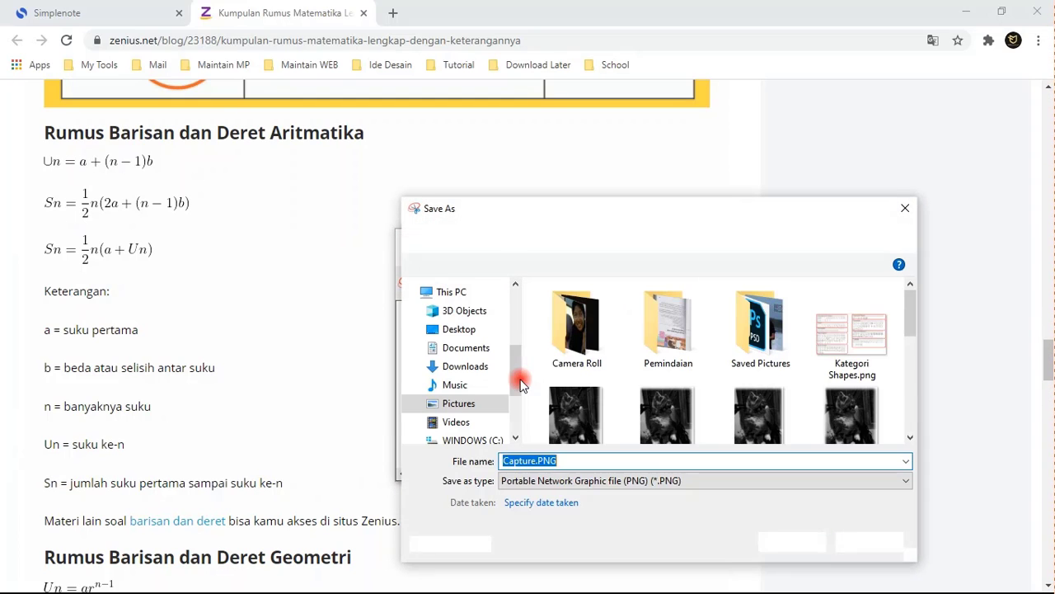
{"action": "type", "text": "ss jwb a"}
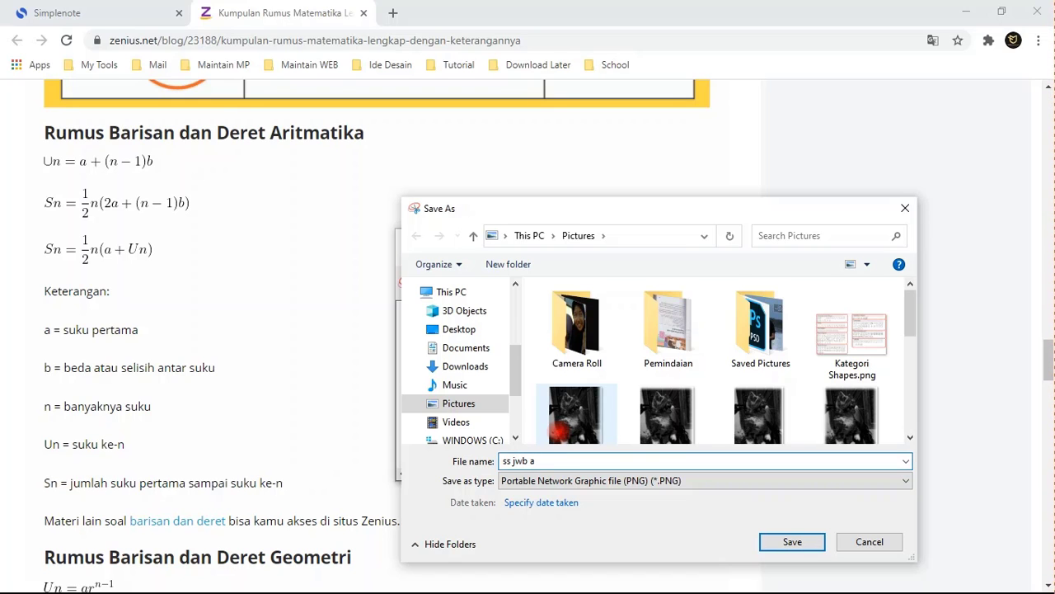
{"action": "key", "text": "Return"}
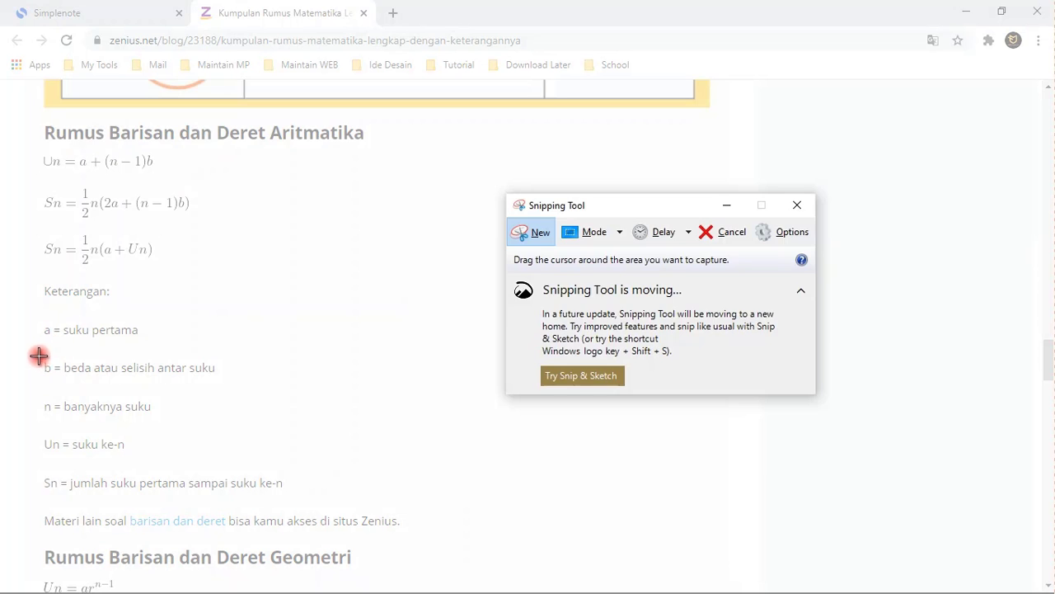
- Snip the line "b = beda atau selisih antar suku" and save it in Pictures as "ss jwb b"
{"action": "left_click_drag", "start_coordinate": [38, 355], "coordinate": [219, 379]}
{"action": "left_click", "coordinate": [181, 263]}
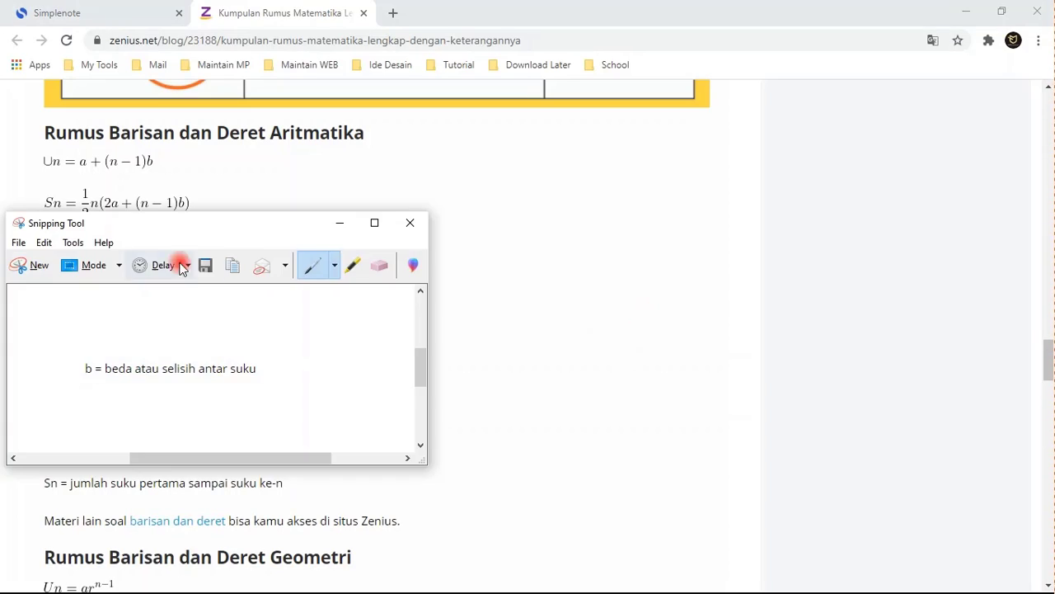
{"action": "type", "text": "ss jwb"}
{"action": "key", "text": "Return"}
- Take a new snip of the line "n = banyaknya suku" and save it as PNG in Pictures, named "ss jwb c"
{"action": "left_click", "coordinate": [33, 263]}
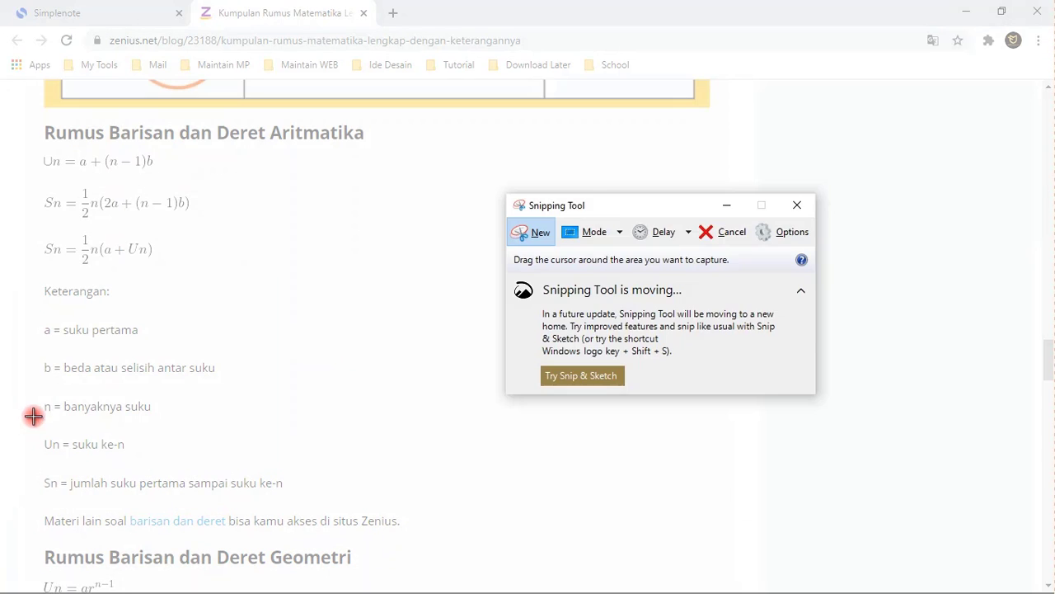
{"action": "left_click_drag", "start_coordinate": [42, 396], "coordinate": [219, 419]}
{"action": "key", "text": "ctrl+s"}
{"action": "type", "text": "ss jb"}
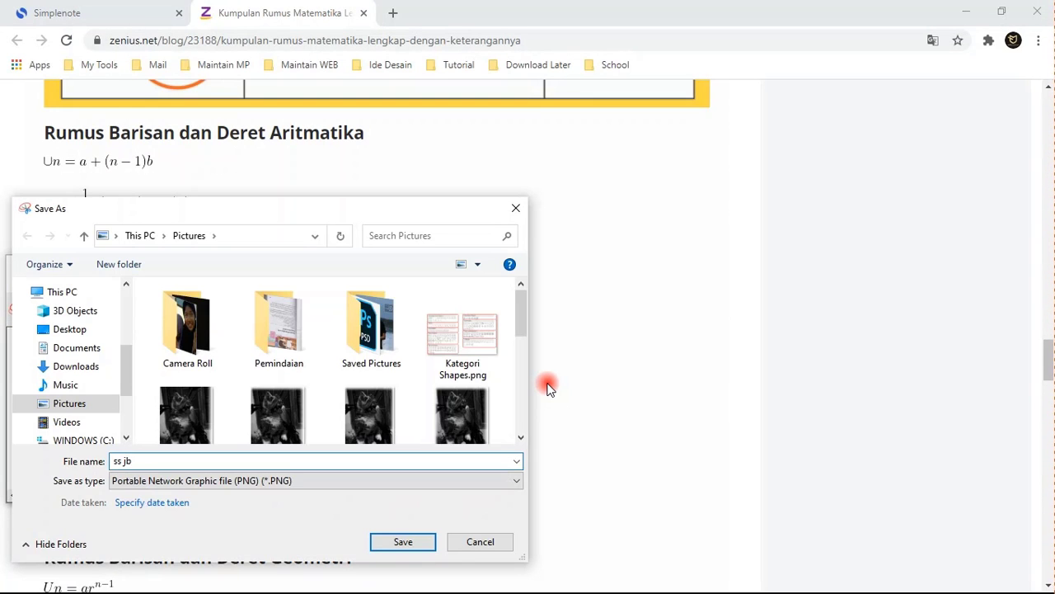
{"action": "type", "text": " c"}
{"action": "key", "text": "Return"}
- Take a new snip of the line "Un = suku ke-n" and save it in Pictures as "ss jwb d"
{"action": "left_click", "coordinate": [537, 305]}
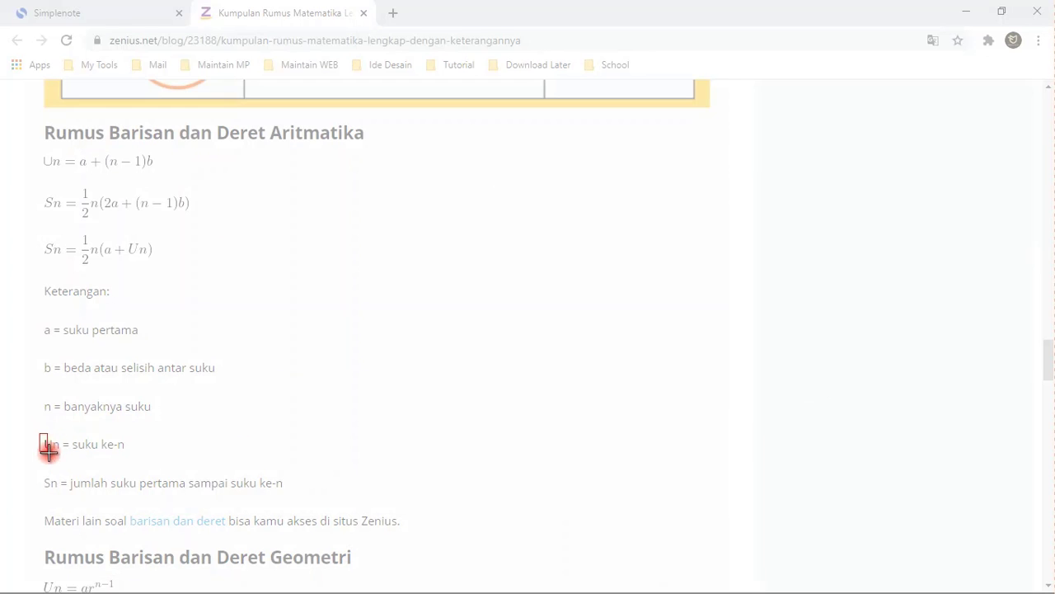
{"action": "left_click_drag", "start_coordinate": [39, 435], "coordinate": [130, 452]}
{"action": "left_click_drag", "start_coordinate": [127, 300], "coordinate": [544, 271]}
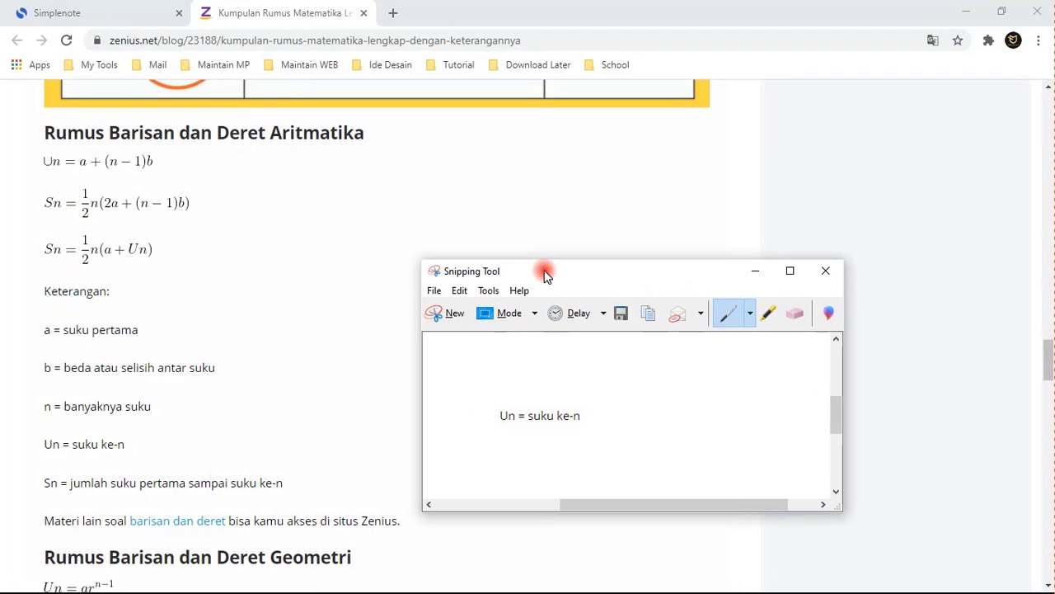
{"action": "left_click", "coordinate": [621, 313]}
{"action": "type", "text": "ss jwb d"}
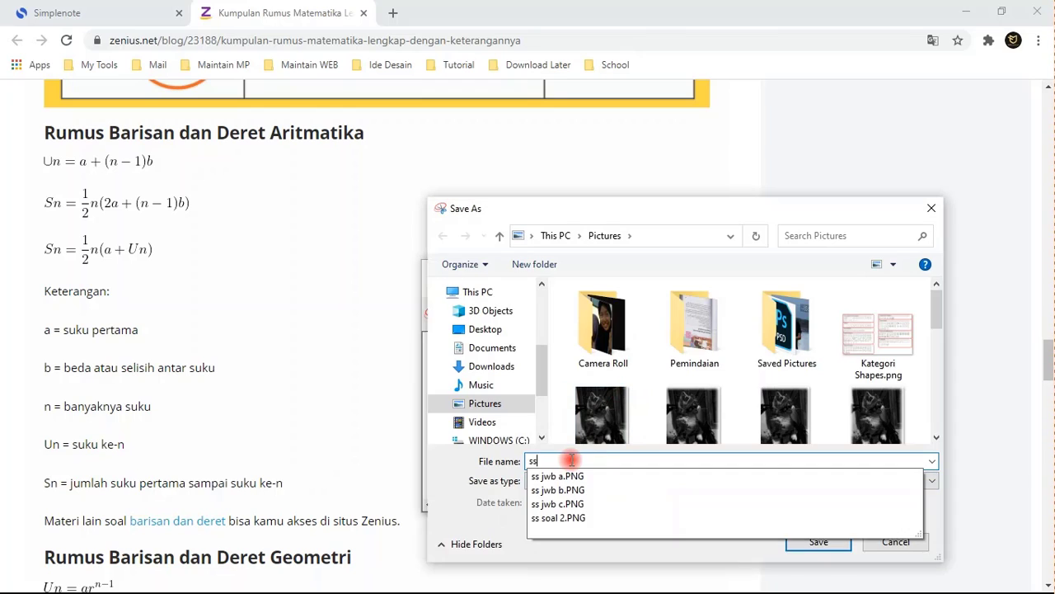
{"action": "key", "text": "Return"}
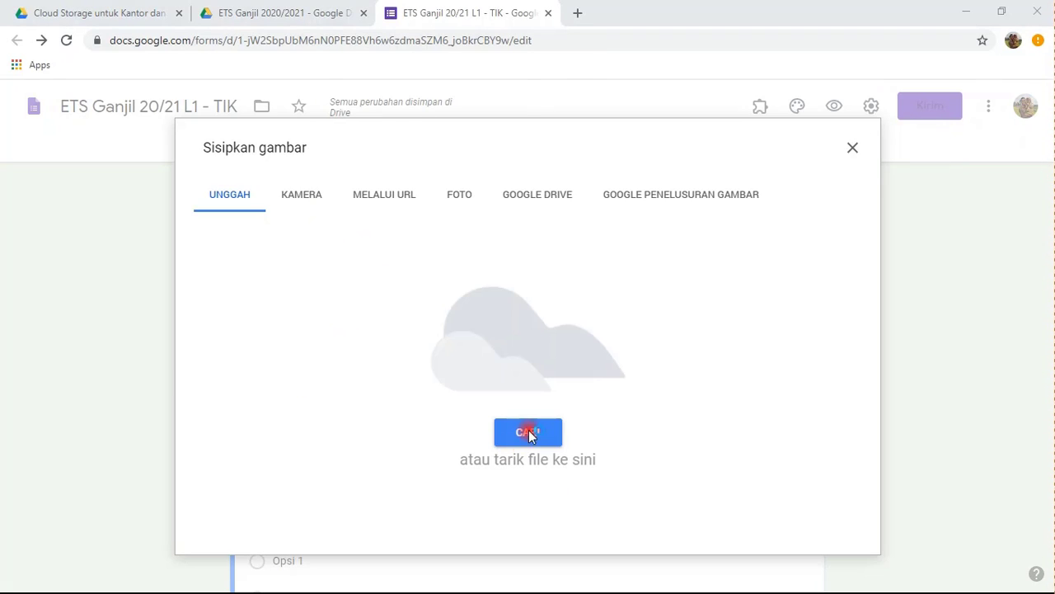
- Upload "ss soal 2.PNG" from Pictures as the image of the new empty question in the form
{"action": "left_click", "coordinate": [528, 433]}
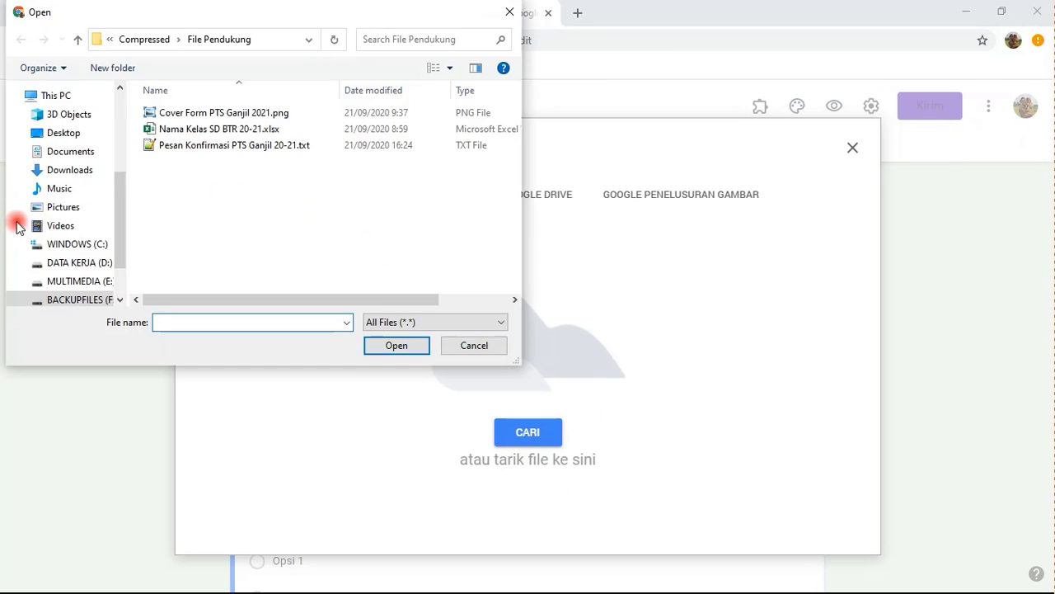
{"action": "scroll", "coordinate": [165, 239], "scroll_direction": "down", "scroll_amount": 3}
{"action": "double_click", "coordinate": [201, 258]}
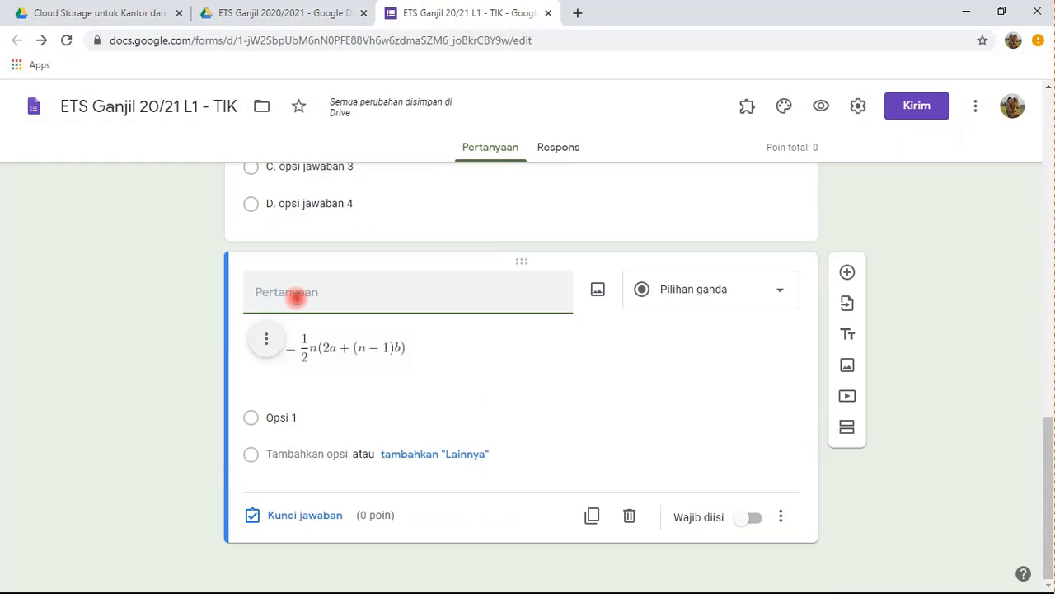
- Enter the question text "Berdasarkan rumus di bawah ini, manakah pernyataan yang salah ..." above the formula image
{"action": "left_click", "coordinate": [299, 294]}
{"action": "type", "text": "Berdasarkan rumus di bawah ini, ma"}
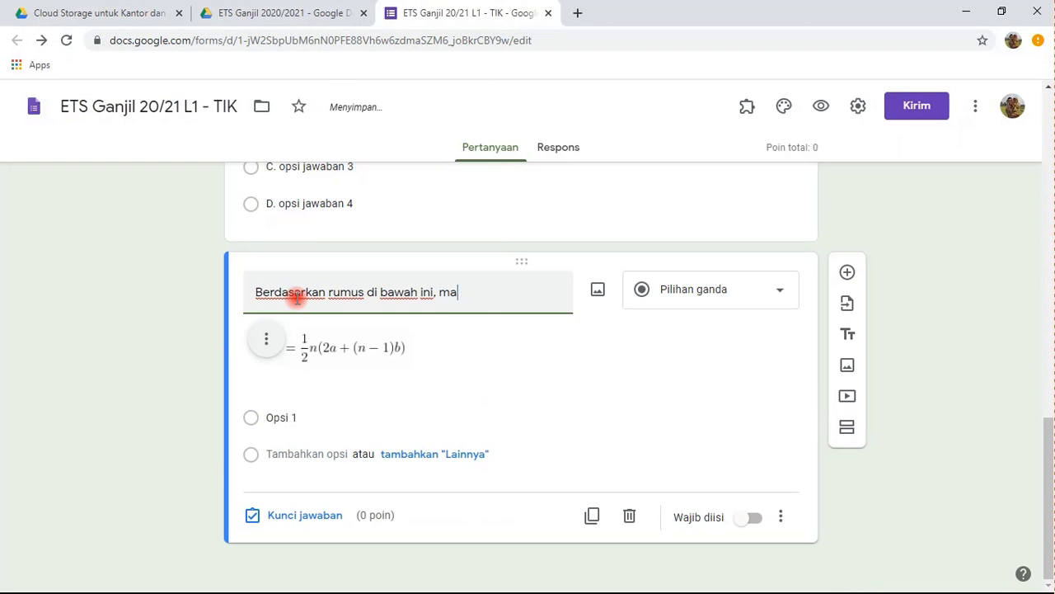
{"action": "type", "text": "nakah pernyataan yang salah "}
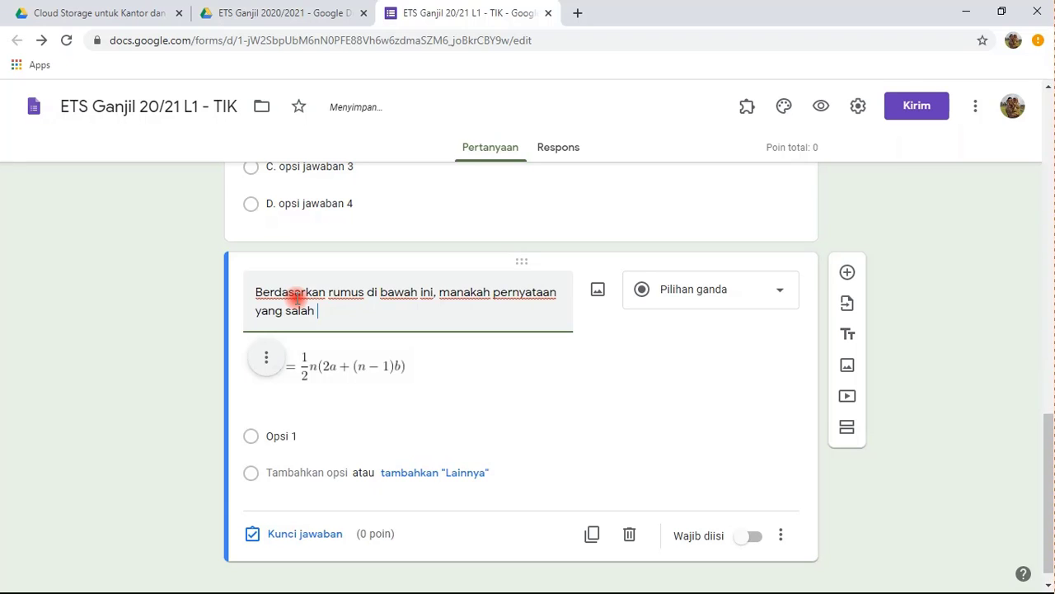
{"action": "type", "text": "..."}
- Attach the image "ss jwb a.PNG" to the first answer option of the formula question
{"action": "left_click", "coordinate": [306, 436]}
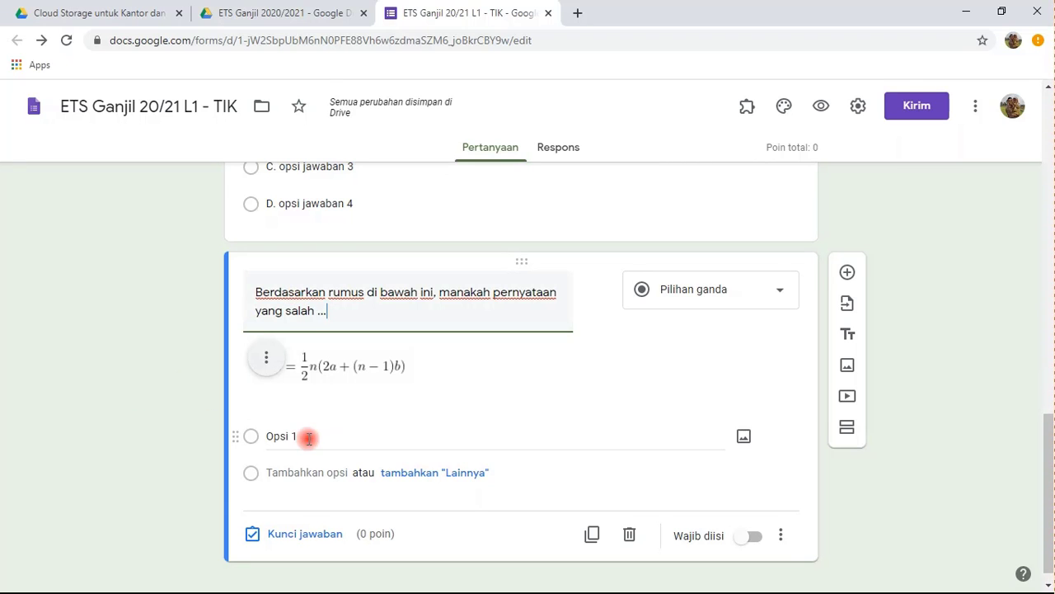
{"action": "left_click", "coordinate": [742, 437]}
{"action": "left_click", "coordinate": [527, 432]}
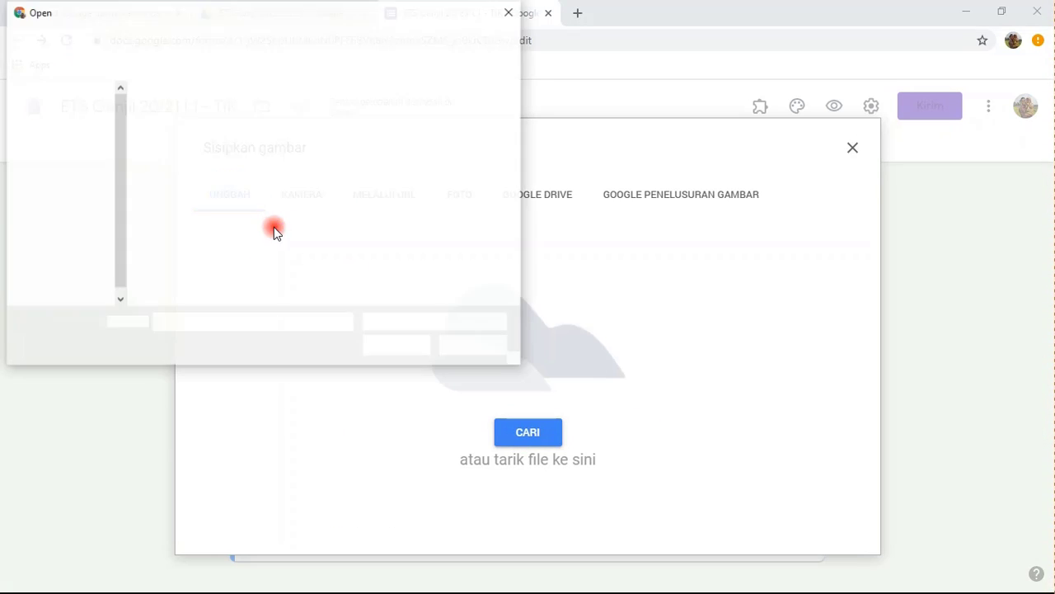
{"action": "left_click_drag", "start_coordinate": [122, 161], "coordinate": [122, 113]}
{"action": "left_click", "coordinate": [68, 102]}
{"action": "scroll", "coordinate": [254, 183], "scroll_direction": "down", "scroll_amount": 3}
{"action": "double_click", "coordinate": [212, 199]}
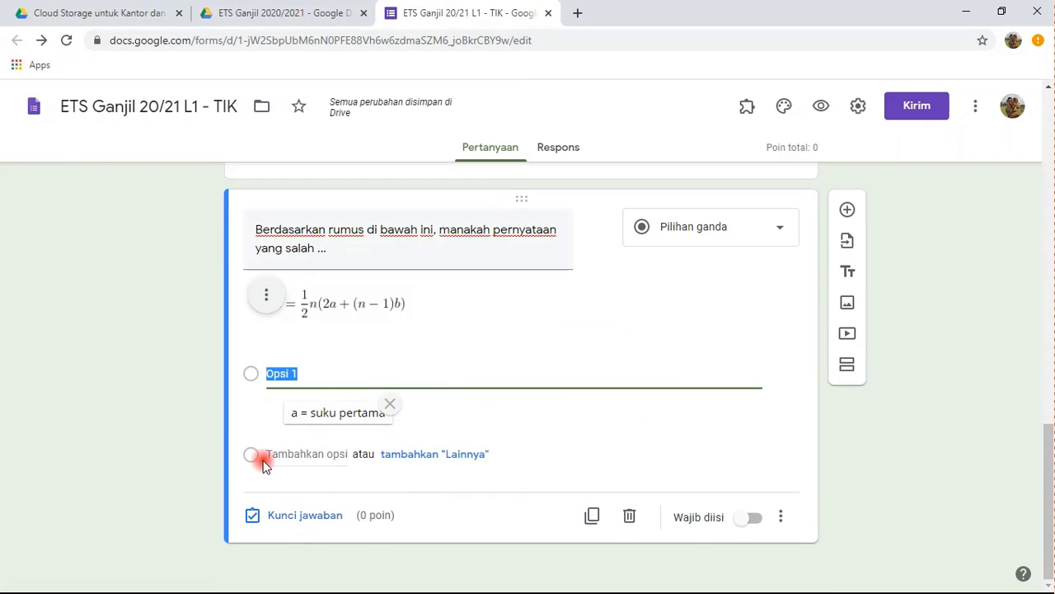
- Add a second answer option to the formula question and attach the image "ss jwb b.PNG" to it
{"action": "left_click", "coordinate": [272, 454]}
{"action": "left_click", "coordinate": [746, 451]}
{"action": "left_click", "coordinate": [527, 432]}
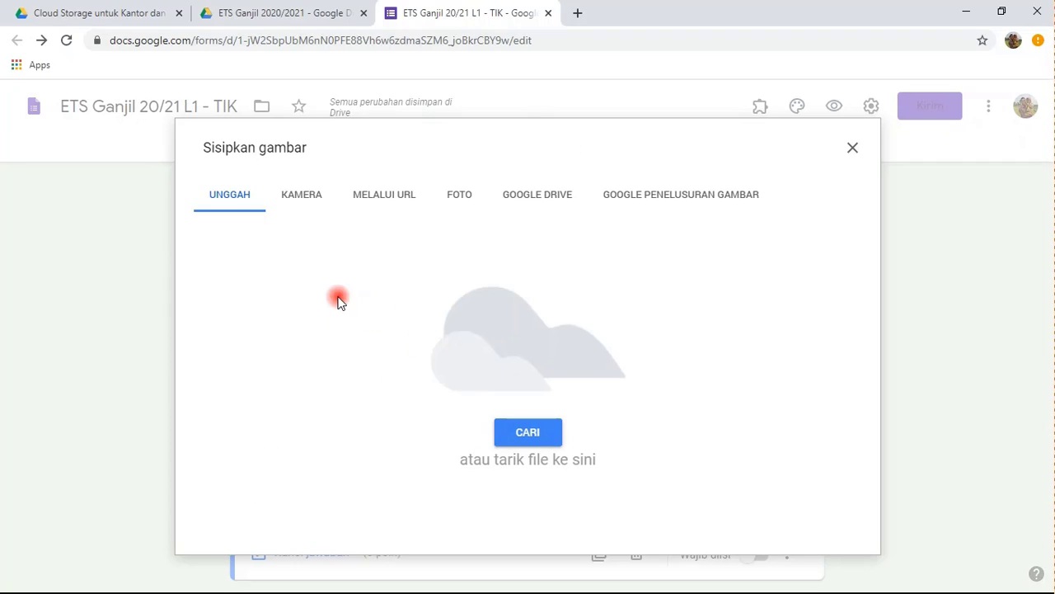
{"action": "left_click", "coordinate": [508, 13]}
{"action": "left_click", "coordinate": [495, 428]}
{"action": "scroll", "coordinate": [90, 123], "scroll_direction": "up", "scroll_amount": 3}
{"action": "left_click", "coordinate": [67, 101]}
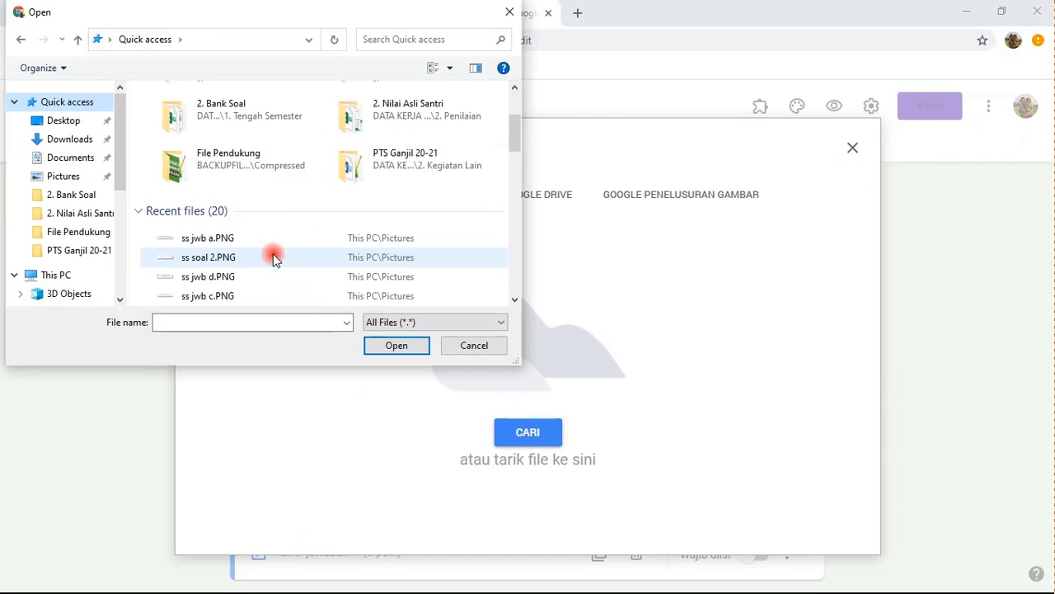
{"action": "scroll", "coordinate": [223, 272], "scroll_direction": "down", "scroll_amount": 1}
{"action": "left_click", "coordinate": [224, 257]}
{"action": "double_click", "coordinate": [224, 257]}
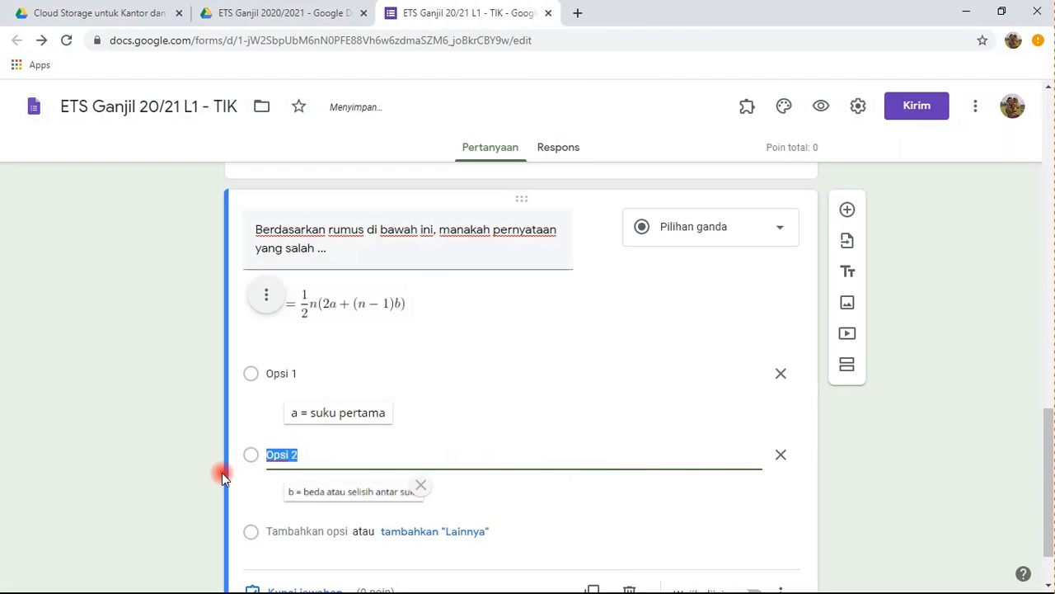
- Add a third answer option and fill it with the text "n = banyaknya suku" copied from the zenius.net page
{"action": "key", "text": "Return"}
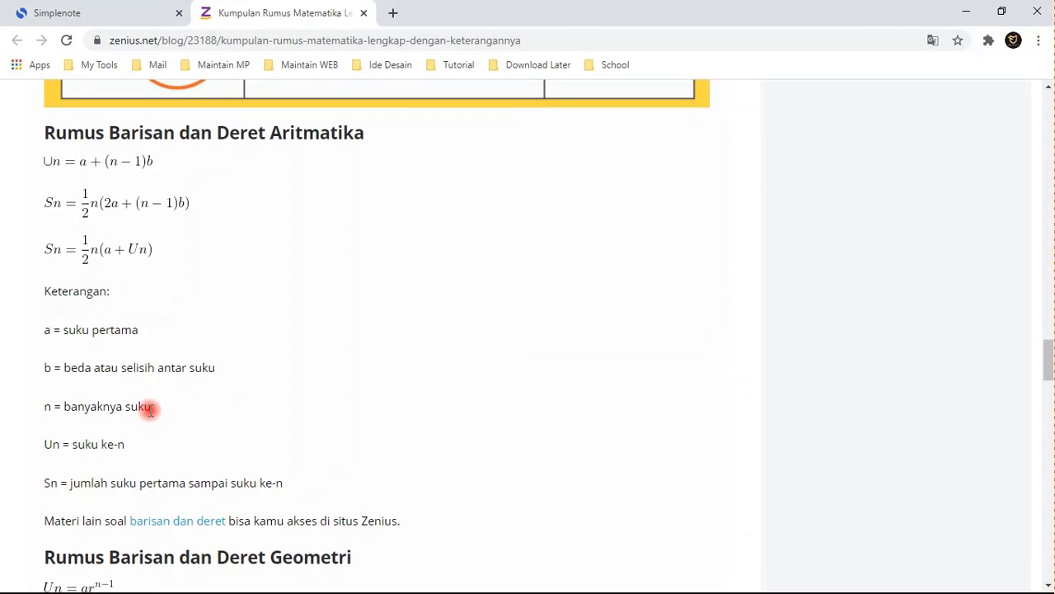
{"action": "triple_click", "coordinate": [149, 409]}
{"action": "key", "text": "ctrl+c"}
{"action": "key", "text": "alt+Tab"}
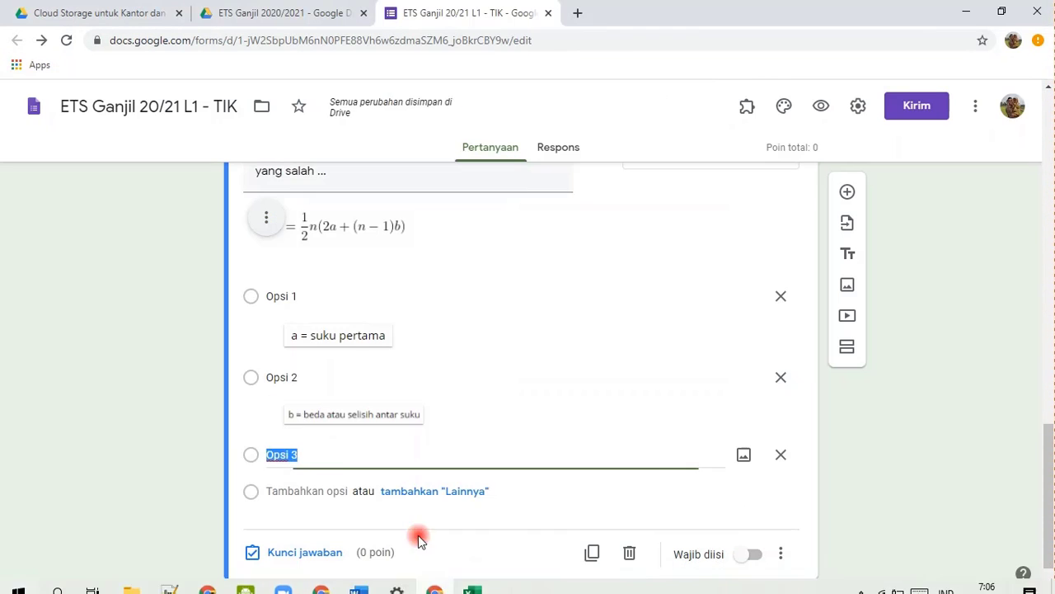
{"action": "key", "text": "ctrl+v"}
- Add a fourth answer option reading "semua jawaban benar" to the formula question
{"action": "left_click", "coordinate": [300, 493]}
{"action": "type", "text": "Semua"}
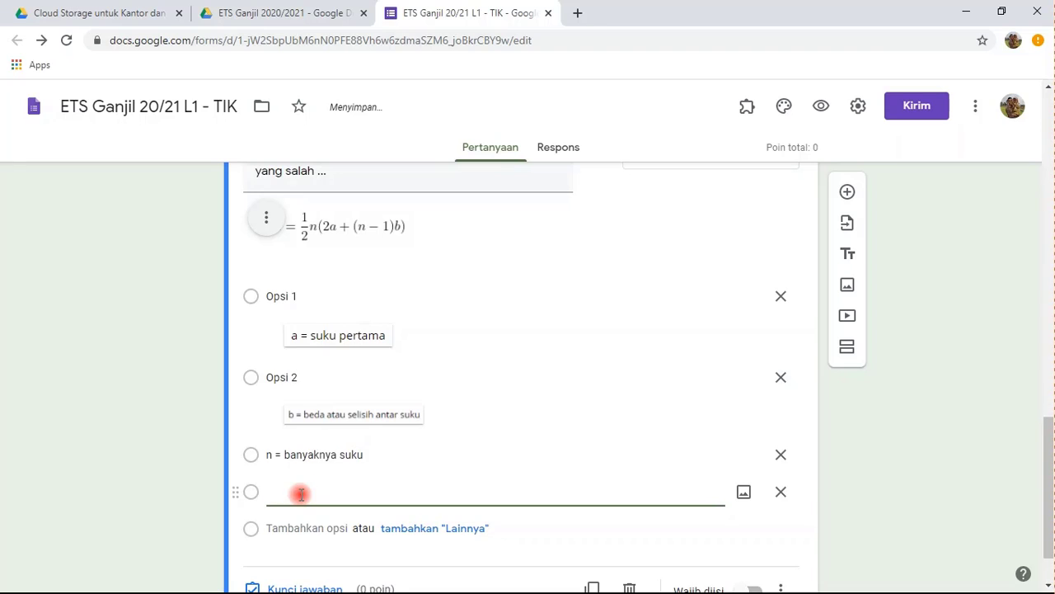
{"action": "type", "text": "semua jawaban benar"}
{"action": "left_click", "coordinate": [211, 477]}
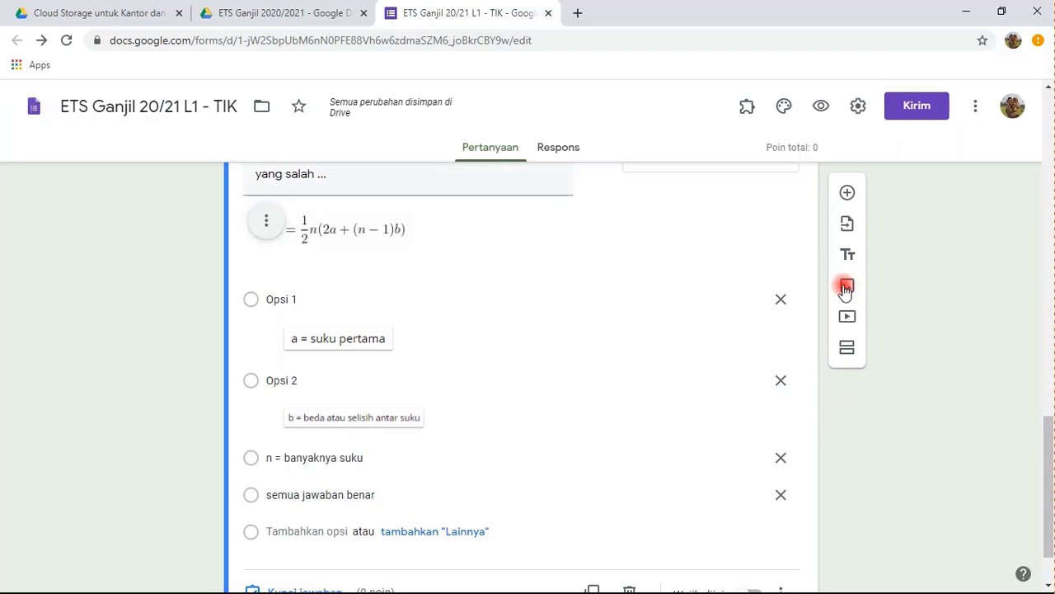
- Add a new question and paste in the text "أنا مِن مَلاع" copied from question 4 of the Arabic Word document
{"action": "left_click", "coordinate": [848, 194]}
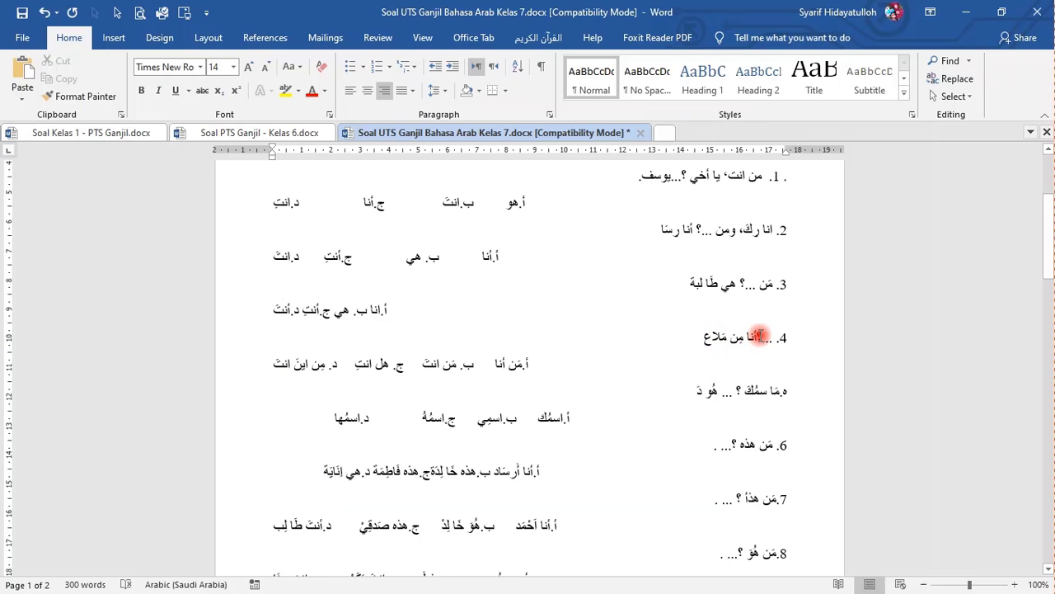
{"action": "left_click", "coordinate": [756, 335], "text": "shift"}
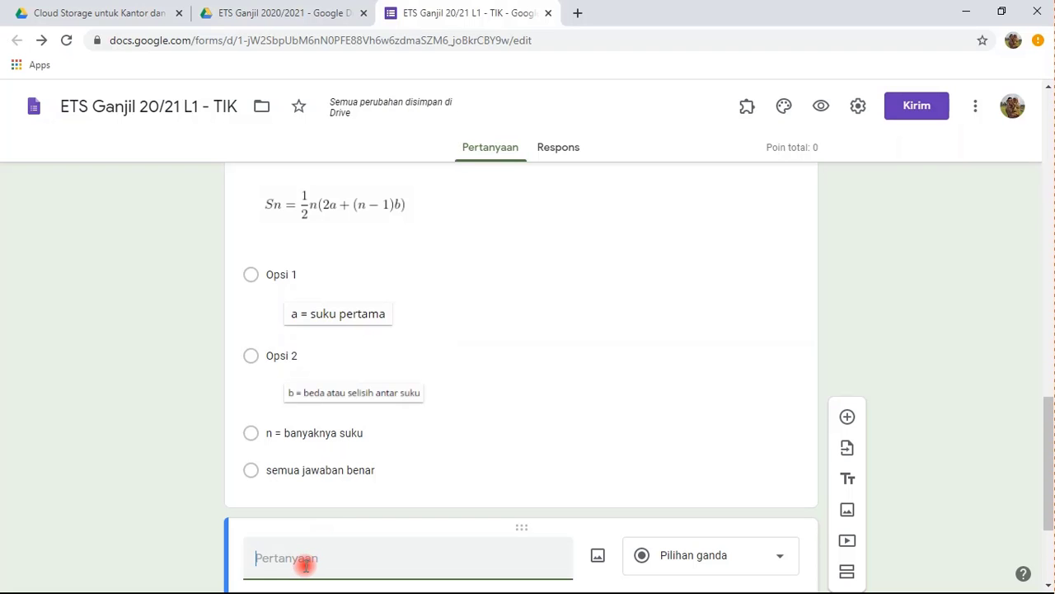
{"action": "key", "text": "ctrl+v"}
{"action": "scroll", "coordinate": [360, 509], "scroll_direction": "down", "scroll_amount": 2}
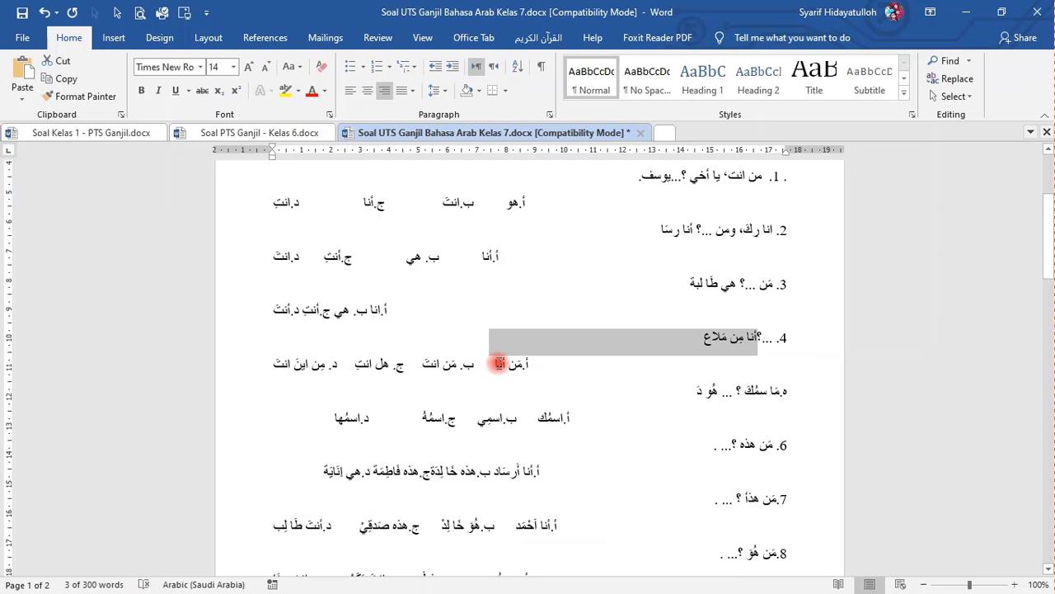
- Copy answer أ of question 4, "مَن أنا", from the Word document into the Arabic question's first option
{"action": "left_click_drag", "start_coordinate": [523, 363], "coordinate": [495, 364]}
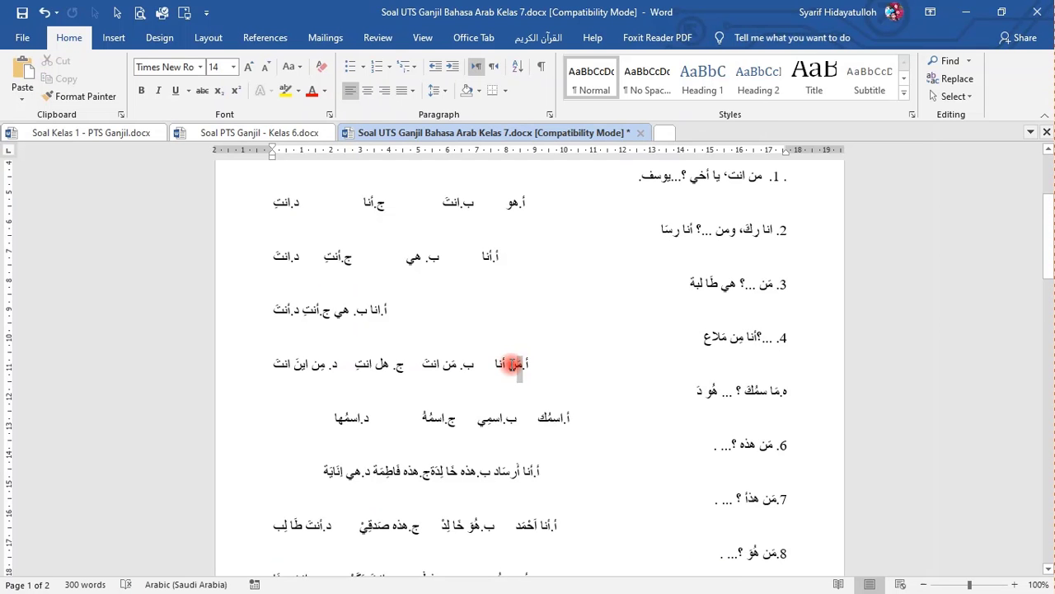
{"action": "key", "text": "ctrl+c"}
{"action": "left_click", "coordinate": [442, 569]}
{"action": "left_click", "coordinate": [313, 448]}
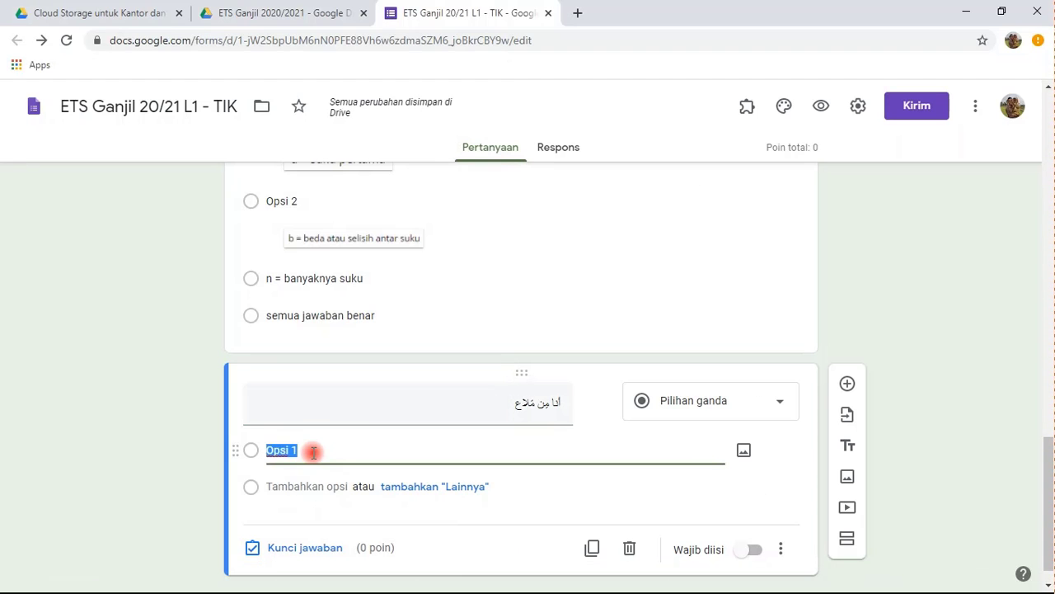
{"action": "key", "text": "ctrl+v"}
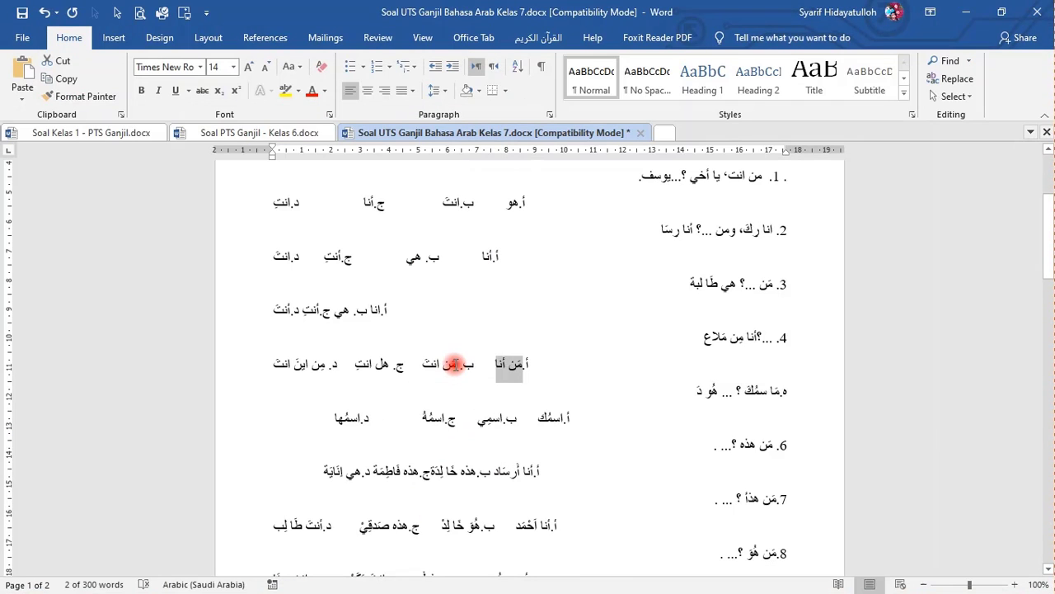
- Copy answer ب of question 4, "مَن انتَ", from the Word document into a second option of the Arabic question
{"action": "left_click_drag", "start_coordinate": [455, 364], "coordinate": [428, 364]}
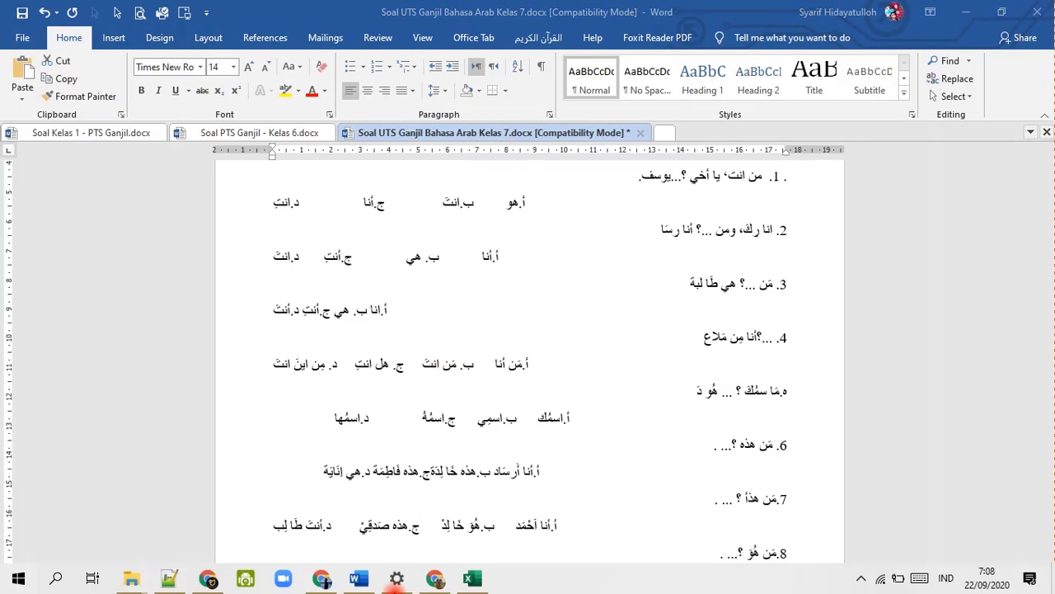
{"action": "left_click", "coordinate": [432, 575]}
{"action": "left_click", "coordinate": [326, 488]}
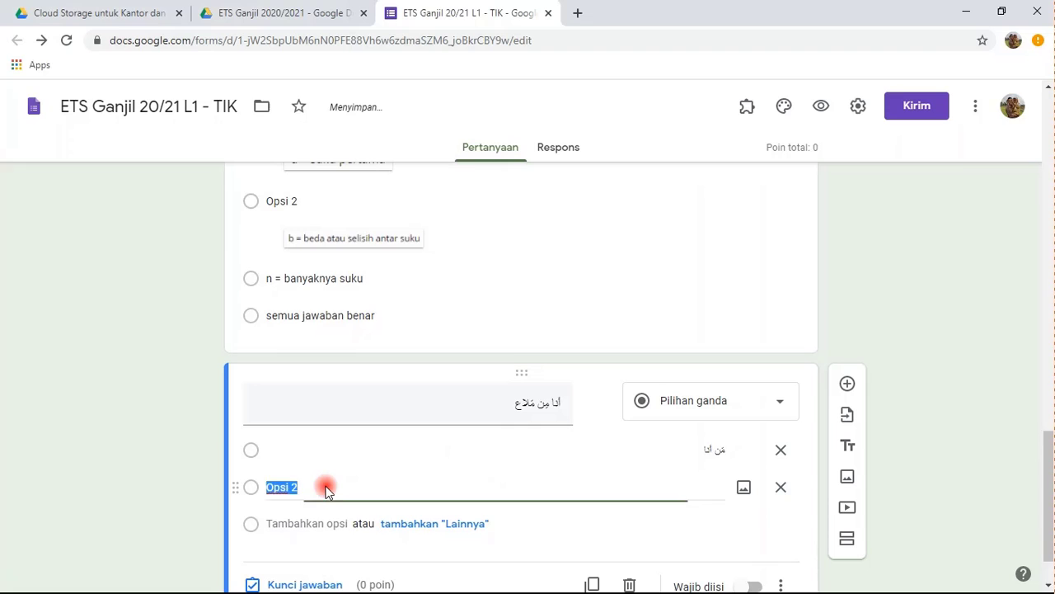
{"action": "key", "text": "ctrl+v"}
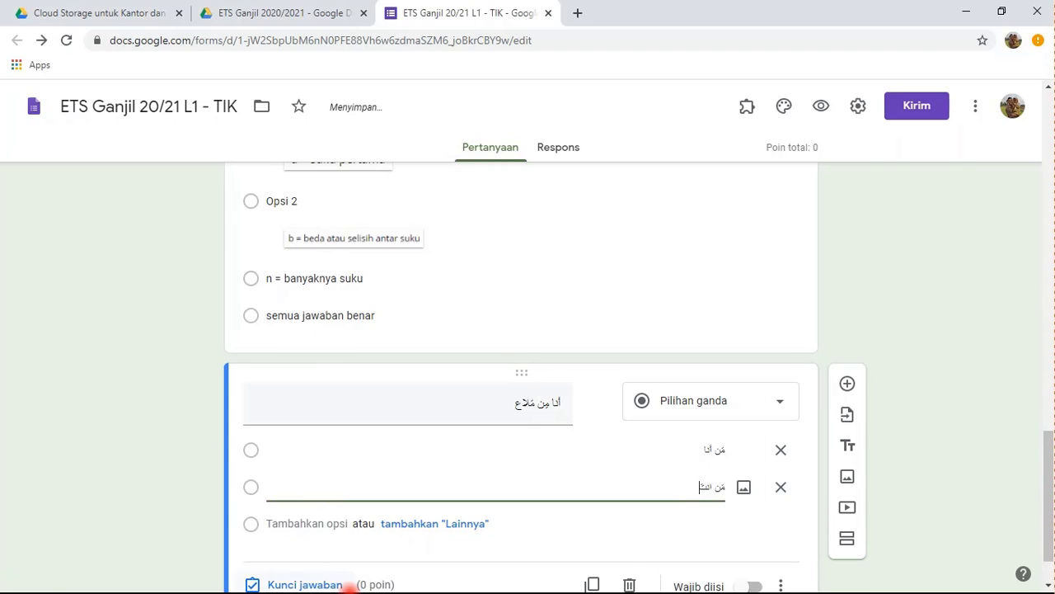
- Copy answer ج of question 4, "هل انتِ", from the Word document into a third option of the Arabic question
{"action": "key", "text": "super"}
{"action": "left_click", "coordinate": [360, 584]}
{"action": "left_click_drag", "start_coordinate": [389, 364], "coordinate": [353, 363]}
{"action": "key", "text": "ctrl+c"}
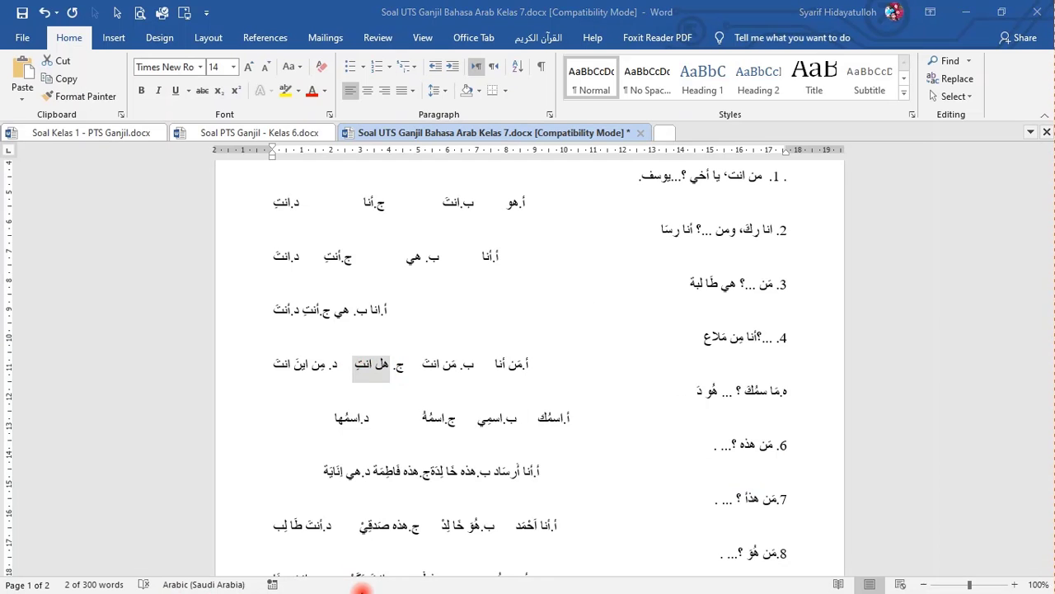
{"action": "key", "text": "super"}
{"action": "left_click", "coordinate": [434, 580]}
{"action": "left_click", "coordinate": [337, 524]}
{"action": "key", "text": "ctrl+v"}
- Add a fourth option to the Arabic question and fill it with answer د, "مِن اينَ انتَ", copied from the Word document
{"action": "scroll", "coordinate": [231, 517], "scroll_direction": "down", "scroll_amount": 2}
{"action": "key", "text": "super"}
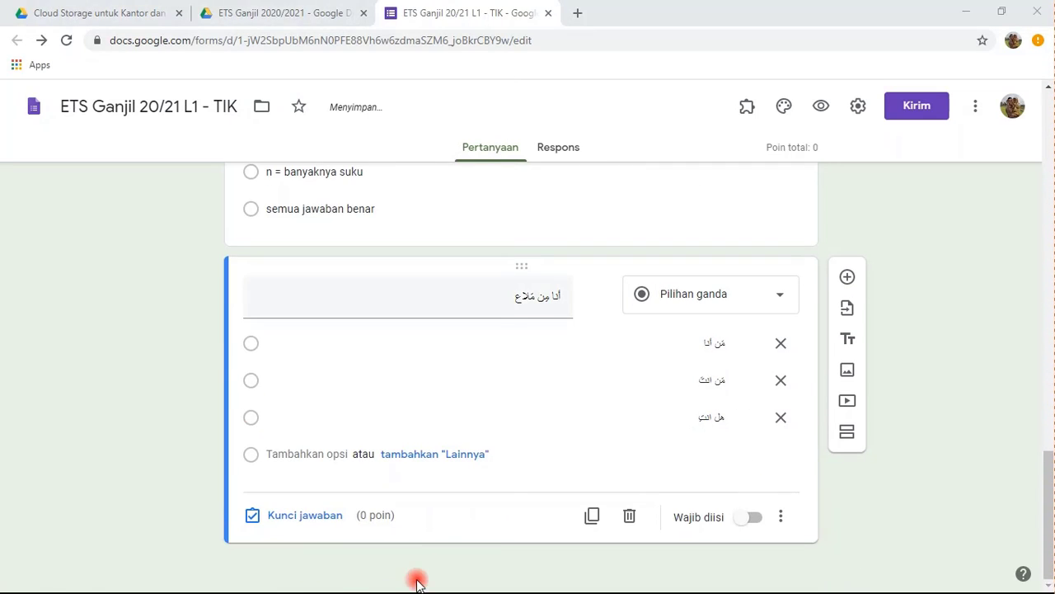
{"action": "key", "text": "super"}
{"action": "left_click", "coordinate": [312, 455]}
{"action": "key", "text": "super"}
{"action": "left_click", "coordinate": [361, 581]}
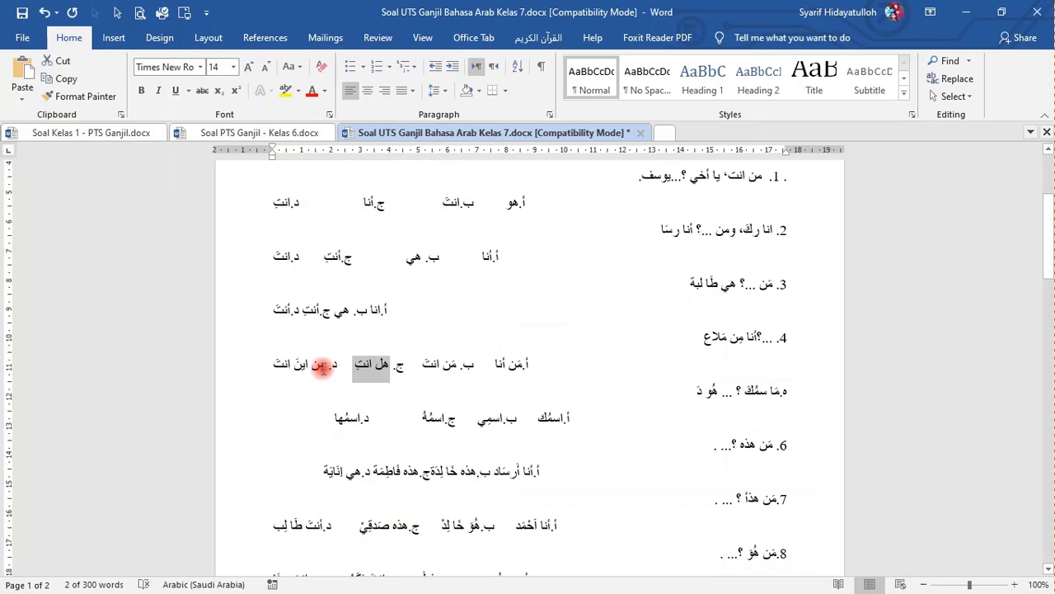
{"action": "left_click_drag", "start_coordinate": [334, 365], "coordinate": [276, 365]}
{"action": "key", "text": "super"}
{"action": "left_click", "coordinate": [434, 581]}
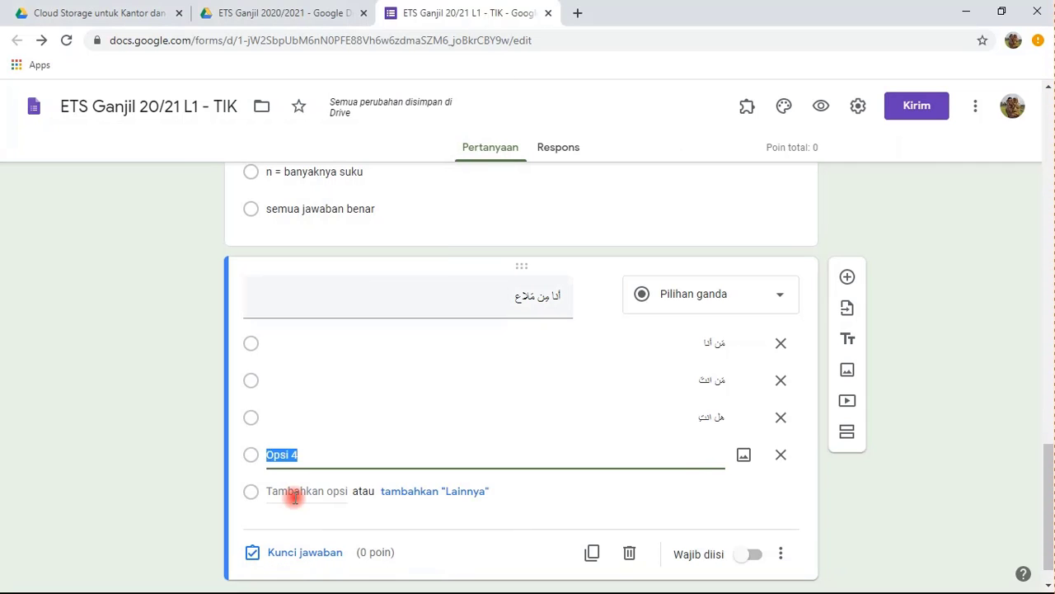
{"action": "key", "text": "ctrl+v"}
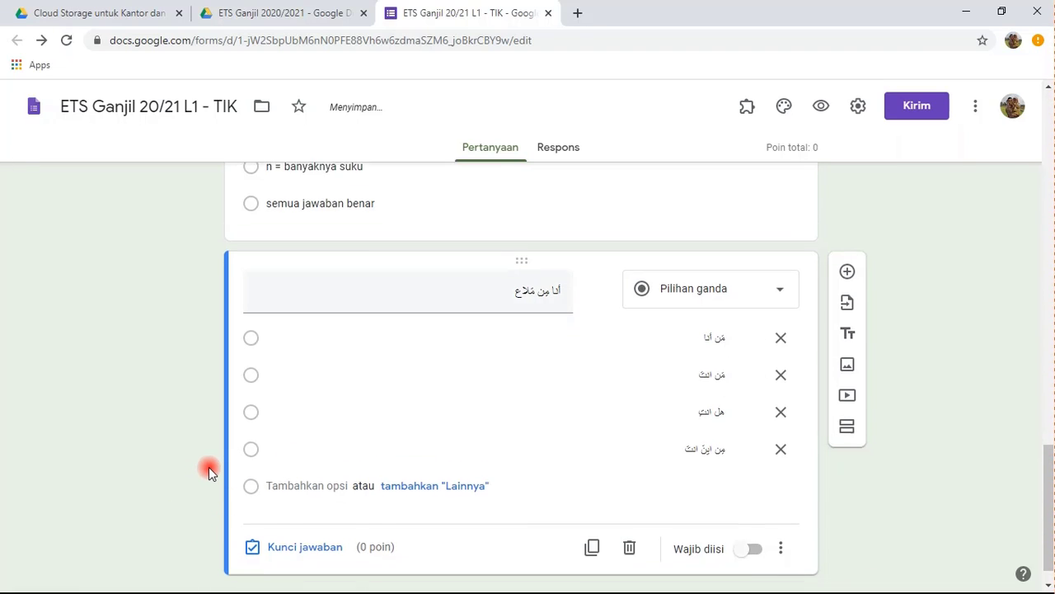
- Make the question "Soal 1 bentuk teks latin biasa" required
{"action": "scroll", "coordinate": [208, 487], "scroll_direction": "down", "scroll_amount": 1}
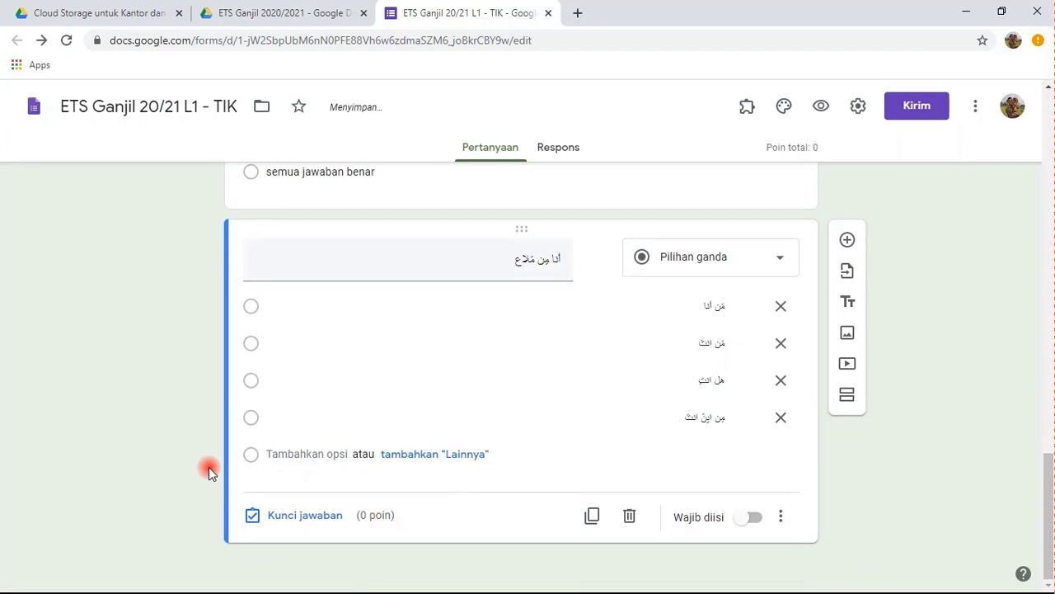
{"action": "scroll", "coordinate": [208, 473], "scroll_direction": "up", "scroll_amount": 6}
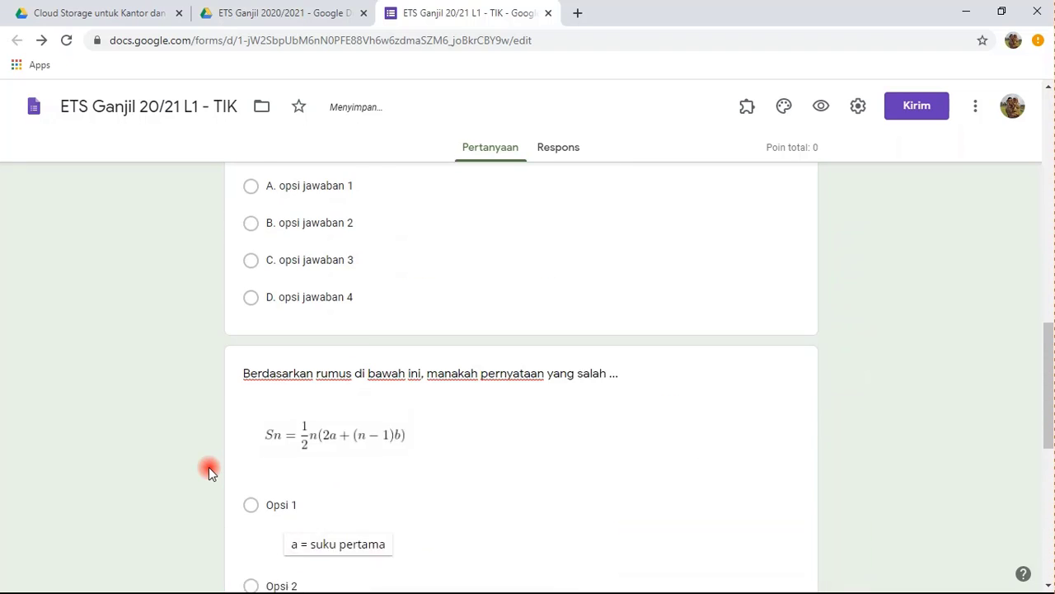
{"action": "scroll", "coordinate": [207, 469], "scroll_direction": "up", "scroll_amount": 3}
{"action": "scroll", "coordinate": [754, 415], "scroll_direction": "down", "scroll_amount": 2}
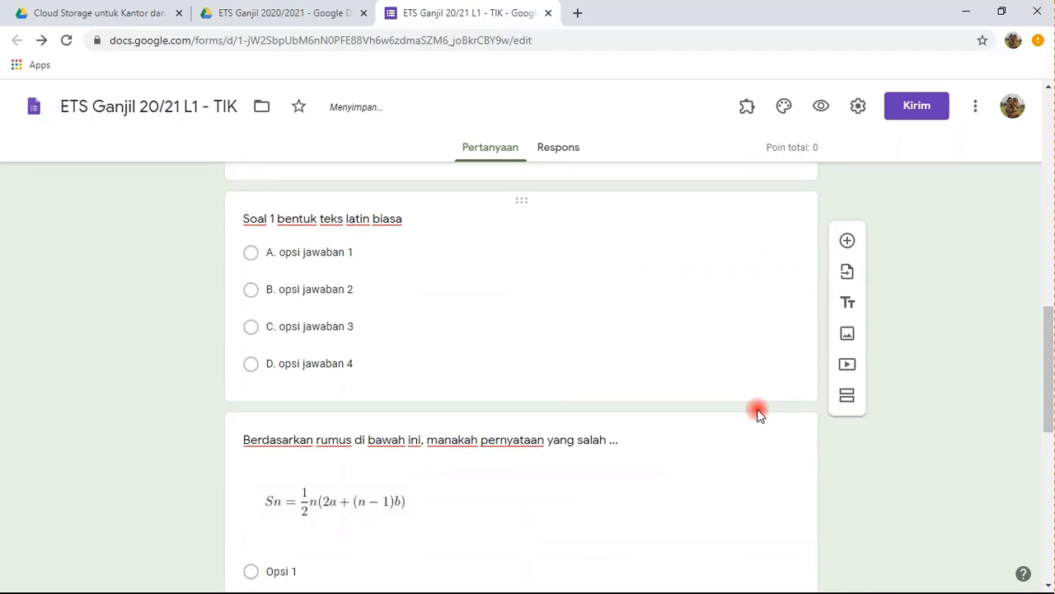
{"action": "scroll", "coordinate": [758, 412], "scroll_direction": "down", "scroll_amount": 1}
{"action": "left_click", "coordinate": [790, 332]}
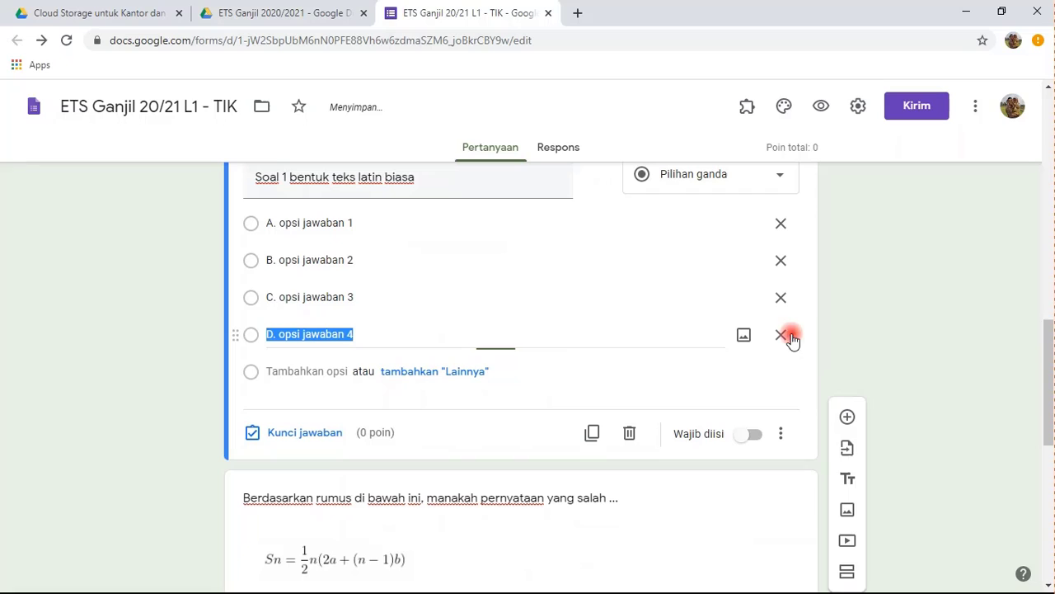
{"action": "left_click", "coordinate": [746, 437]}
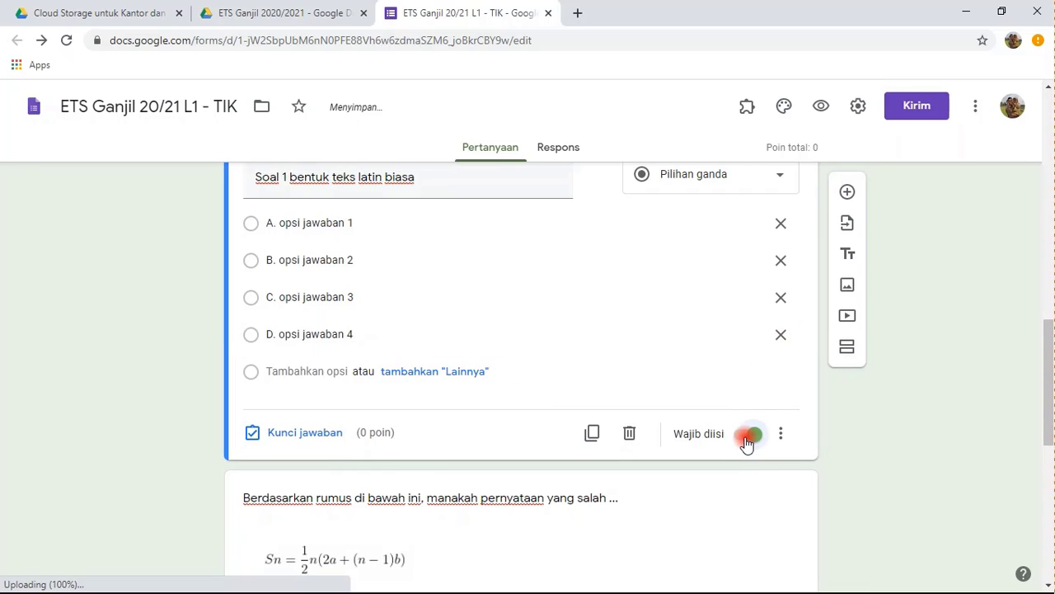
- Set "A. opsi jawaban 1" as the correct answer of the Soal 1 question and give it 20 points
{"action": "left_click", "coordinate": [283, 433]}
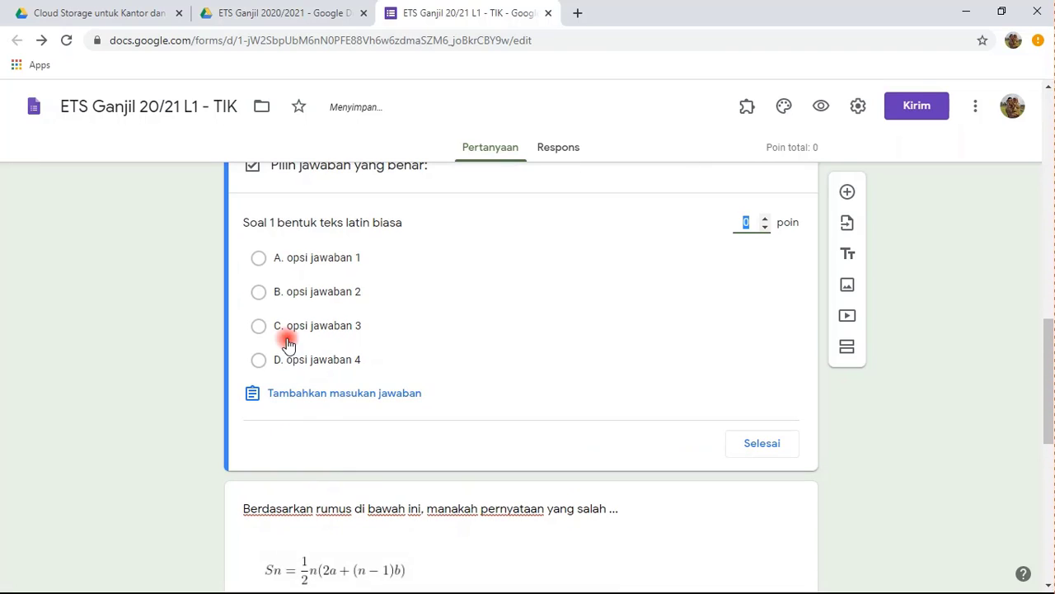
{"action": "left_click", "coordinate": [292, 262]}
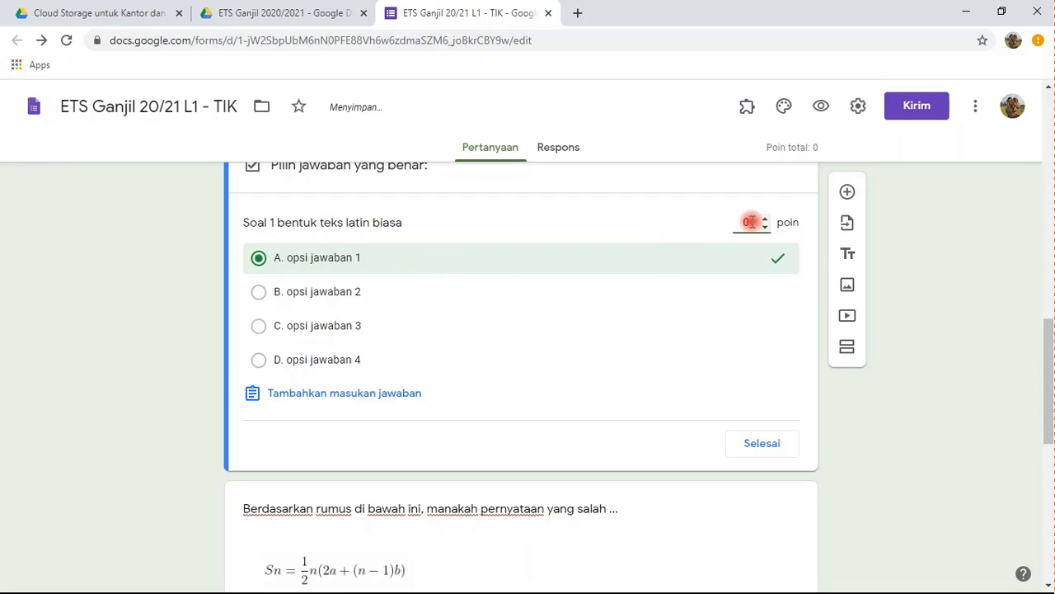
{"action": "left_click_drag", "start_coordinate": [750, 221], "coordinate": [726, 224]}
{"action": "type", "text": "20"}
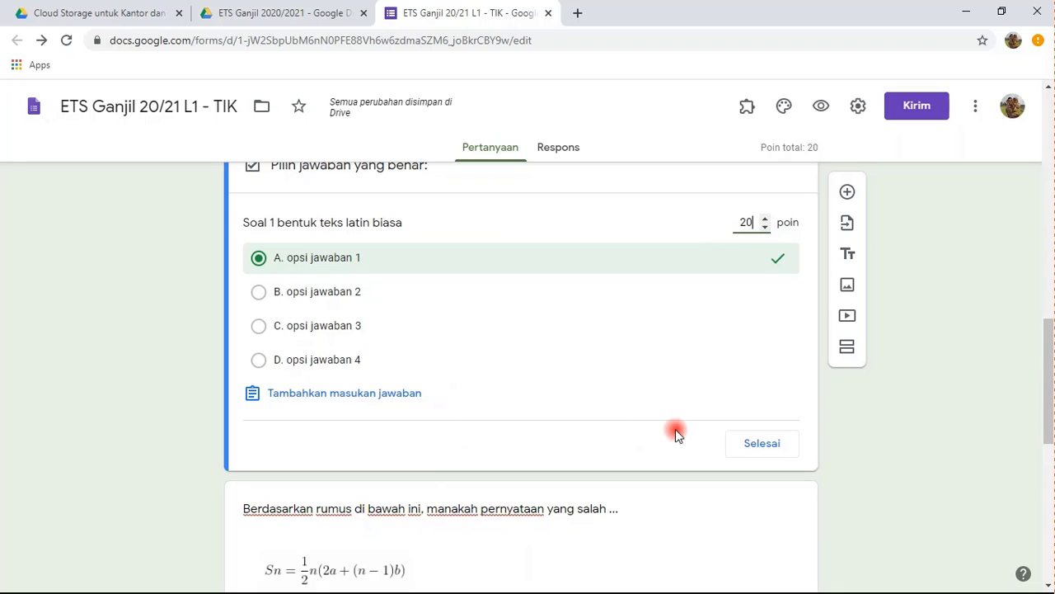
{"action": "left_click", "coordinate": [760, 450]}
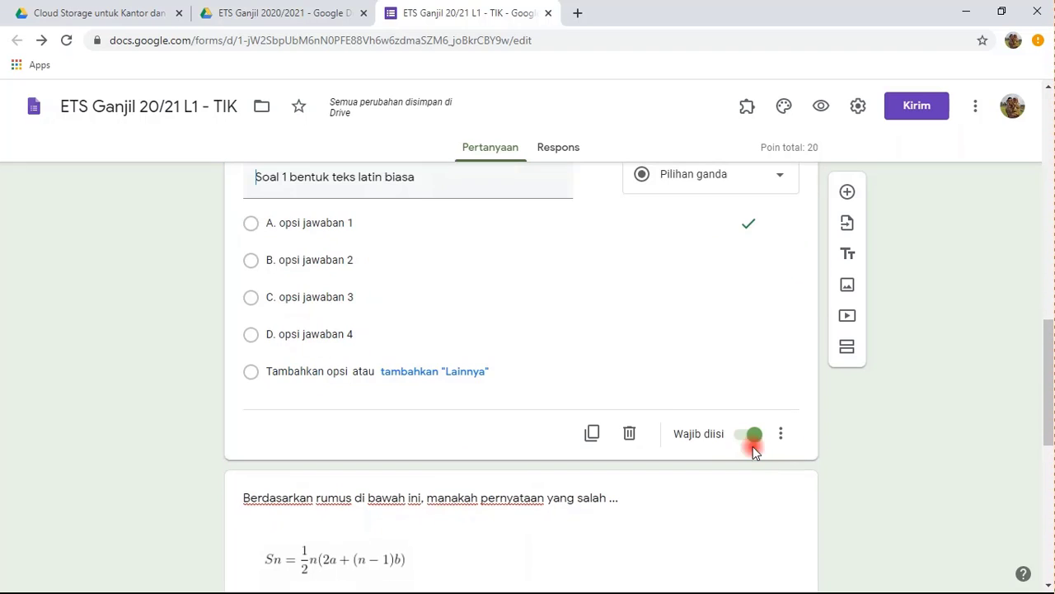
- Make the formula question "Berdasarkan rumus di bawah ini, manakah pernyataan yang salah ..." required
{"action": "scroll", "coordinate": [501, 415], "scroll_direction": "down", "scroll_amount": 3}
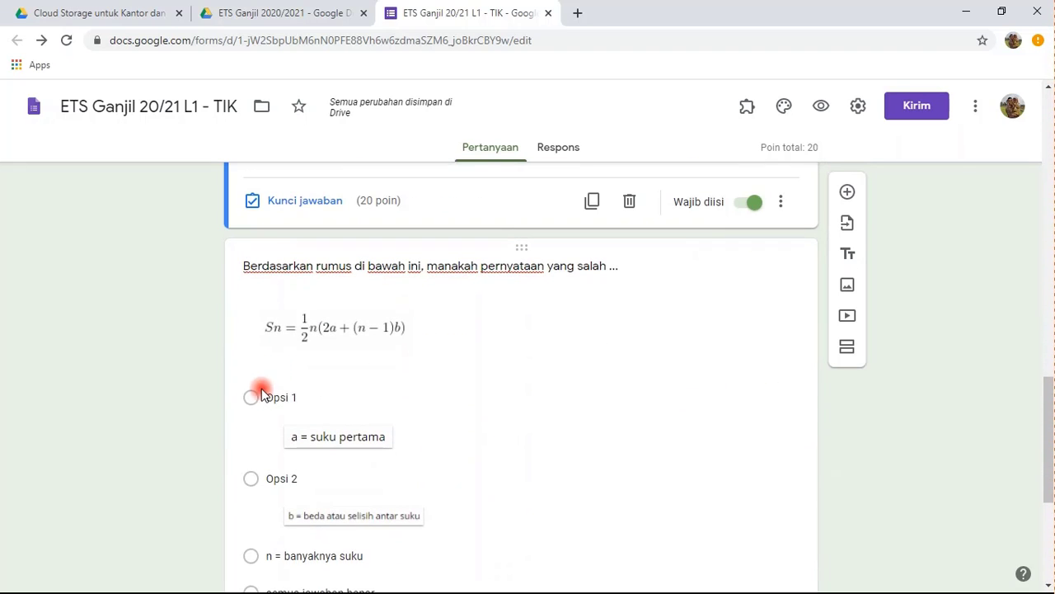
{"action": "scroll", "coordinate": [279, 419], "scroll_direction": "down", "scroll_amount": 2}
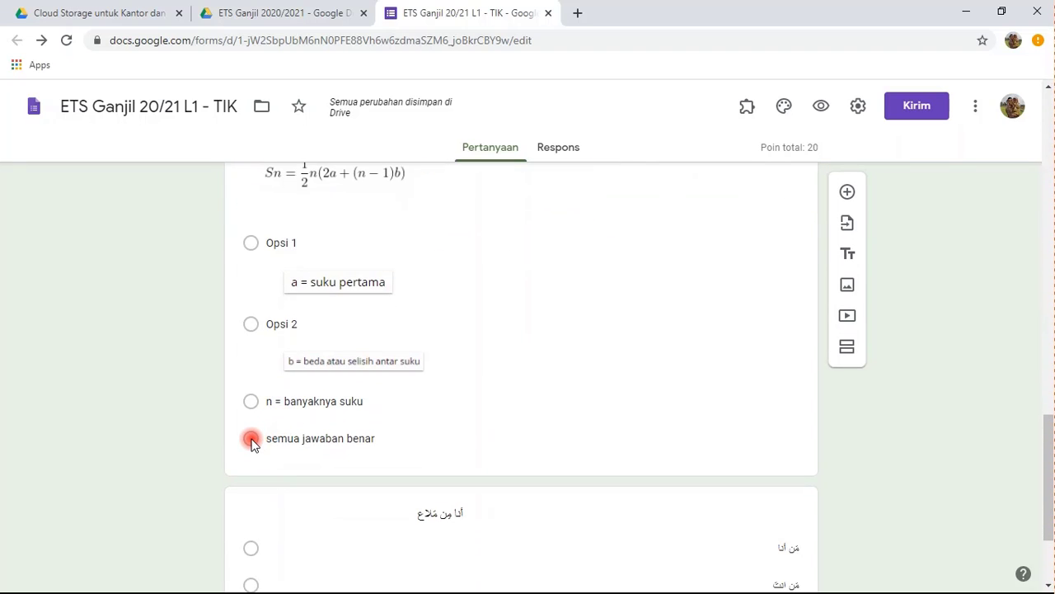
{"action": "left_click", "coordinate": [544, 450]}
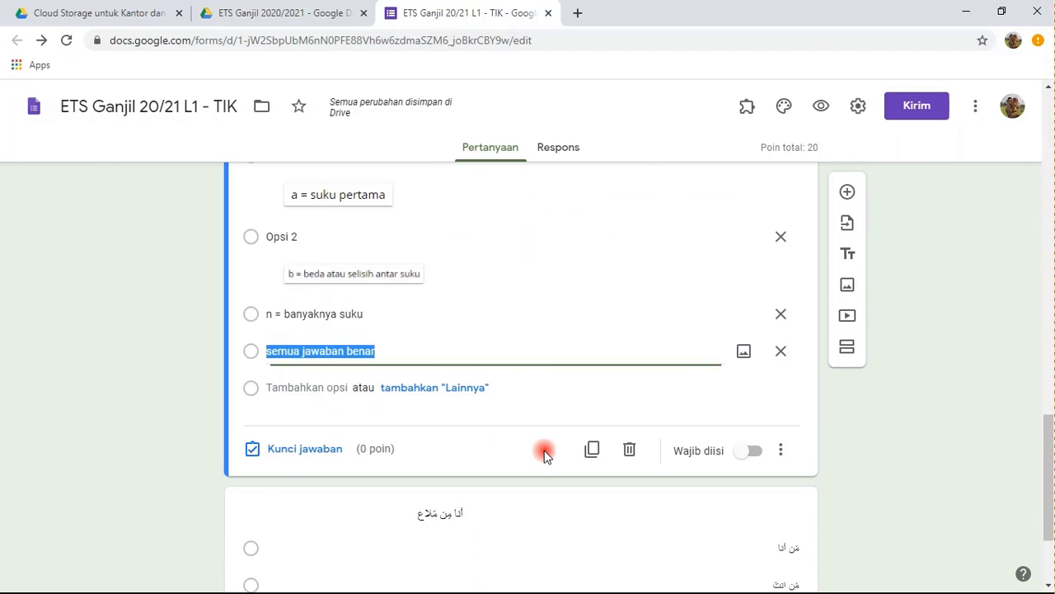
{"action": "left_click", "coordinate": [747, 452]}
- Set "semua jawaban benar" as the formula question's correct answer and give the question 20 points
{"action": "left_click", "coordinate": [301, 450]}
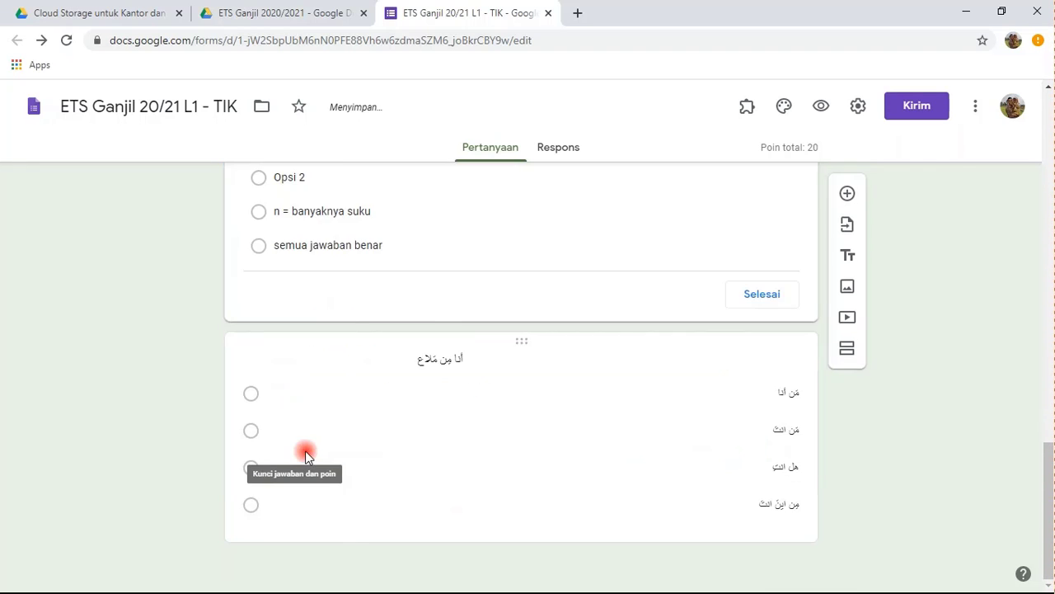
{"action": "scroll", "coordinate": [395, 487], "scroll_direction": "down", "scroll_amount": 4}
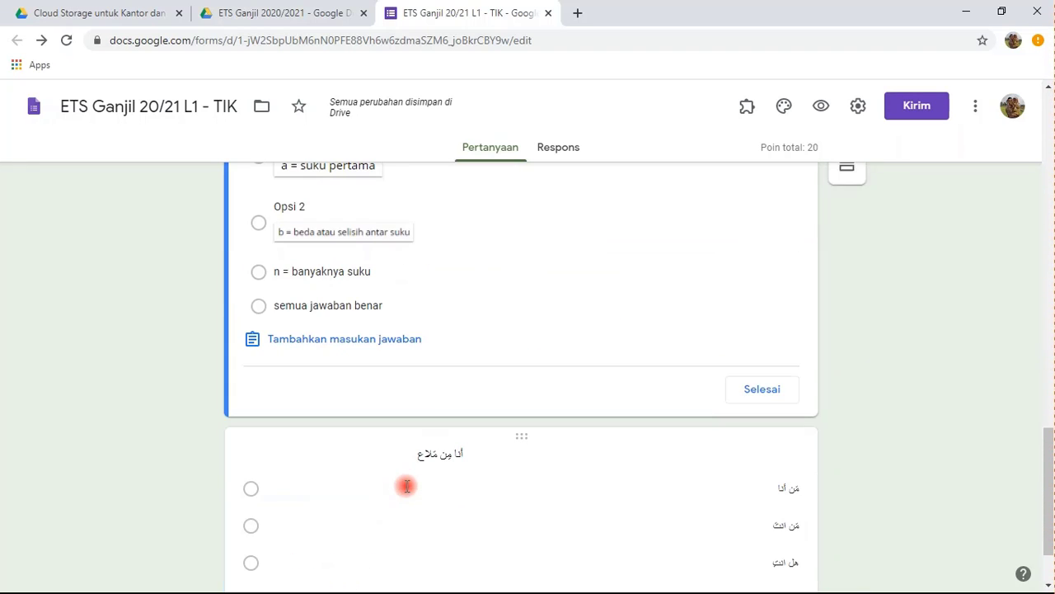
{"action": "left_click", "coordinate": [260, 307]}
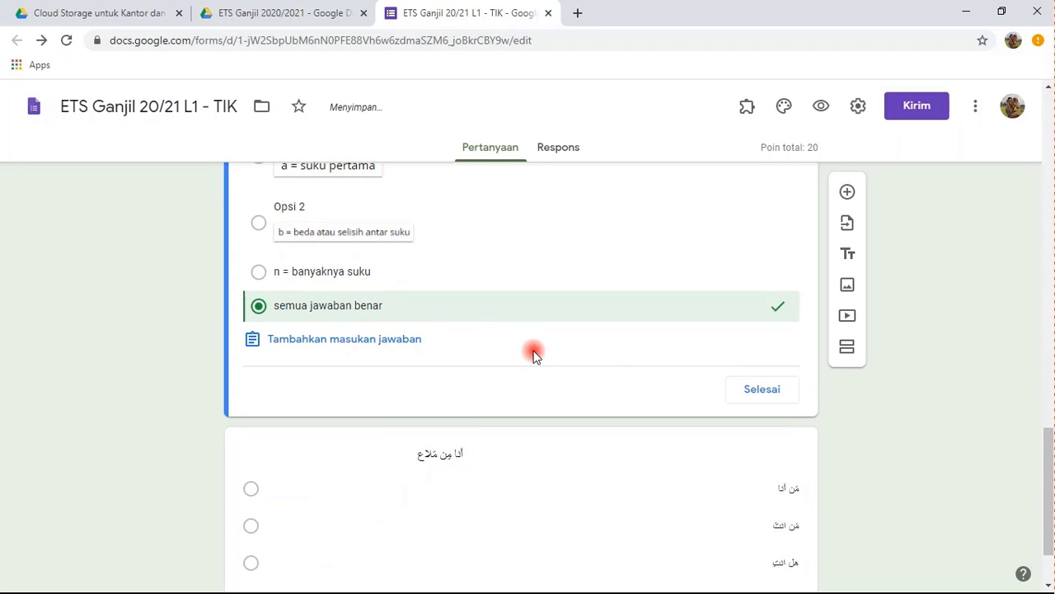
{"action": "scroll", "coordinate": [619, 379], "scroll_direction": "up", "scroll_amount": 2}
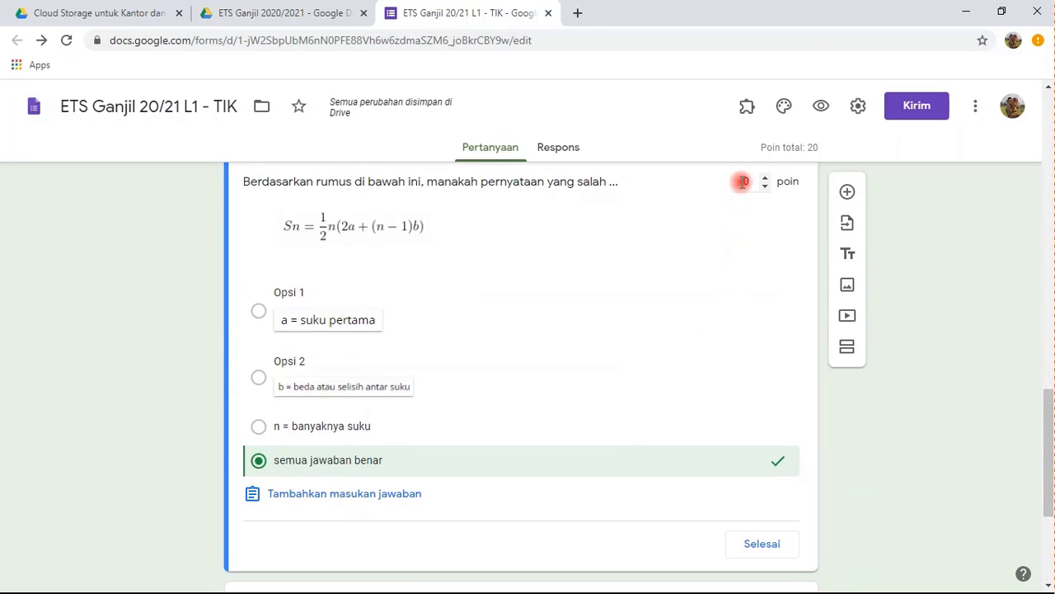
{"action": "left_click", "coordinate": [752, 181]}
{"action": "type", "text": "20"}
{"action": "left_click", "coordinate": [763, 540]}
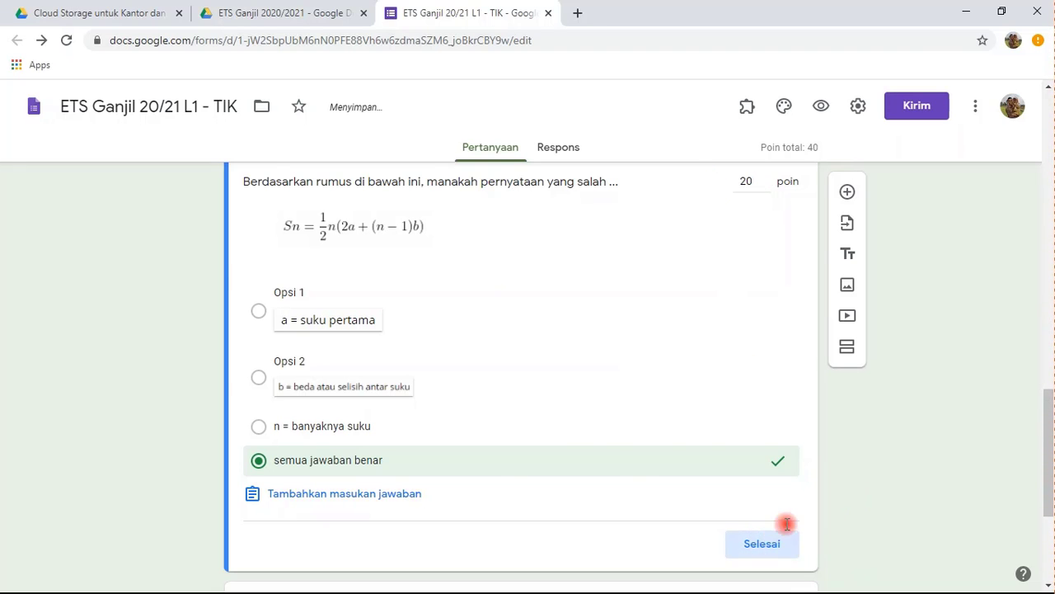
- Give the Arabic question 20 points with its fourth option, "مِن اينَ انتَ", as the correct answer, and make it required
{"action": "scroll", "coordinate": [848, 511], "scroll_direction": "down", "scroll_amount": 5}
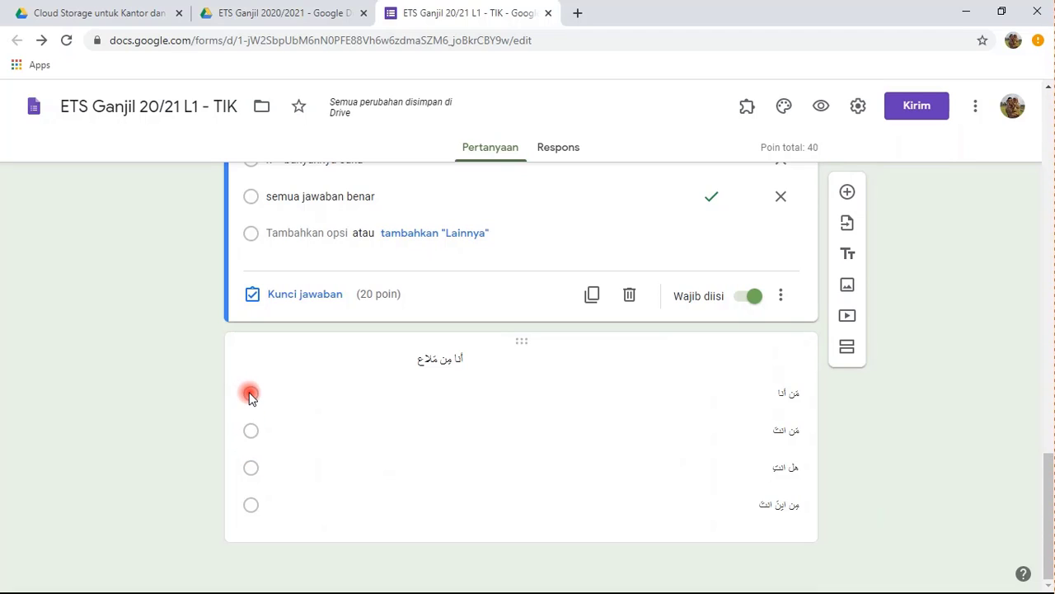
{"action": "left_click", "coordinate": [252, 505]}
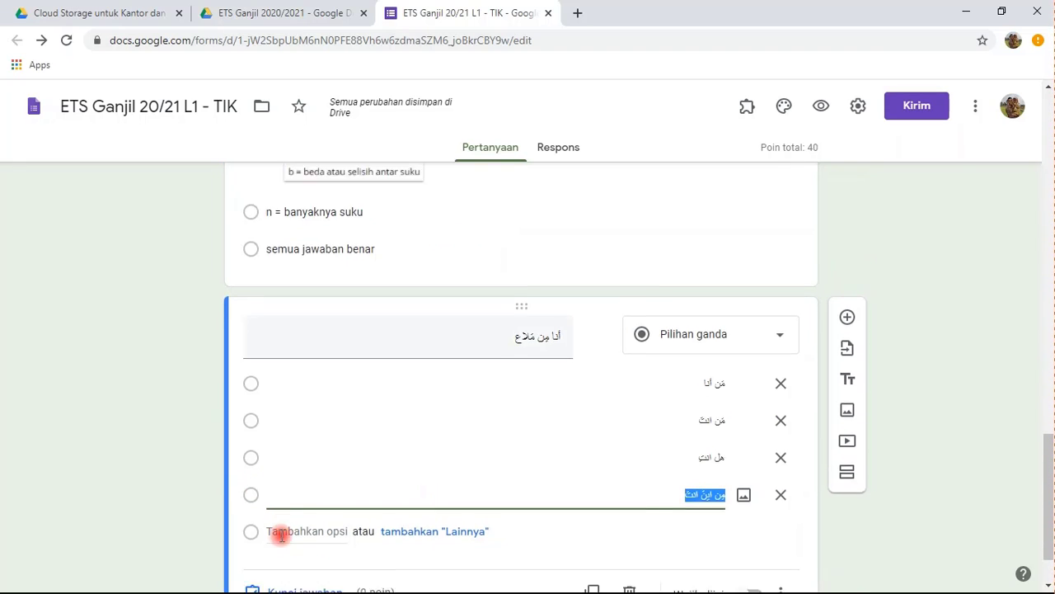
{"action": "left_click", "coordinate": [306, 516]}
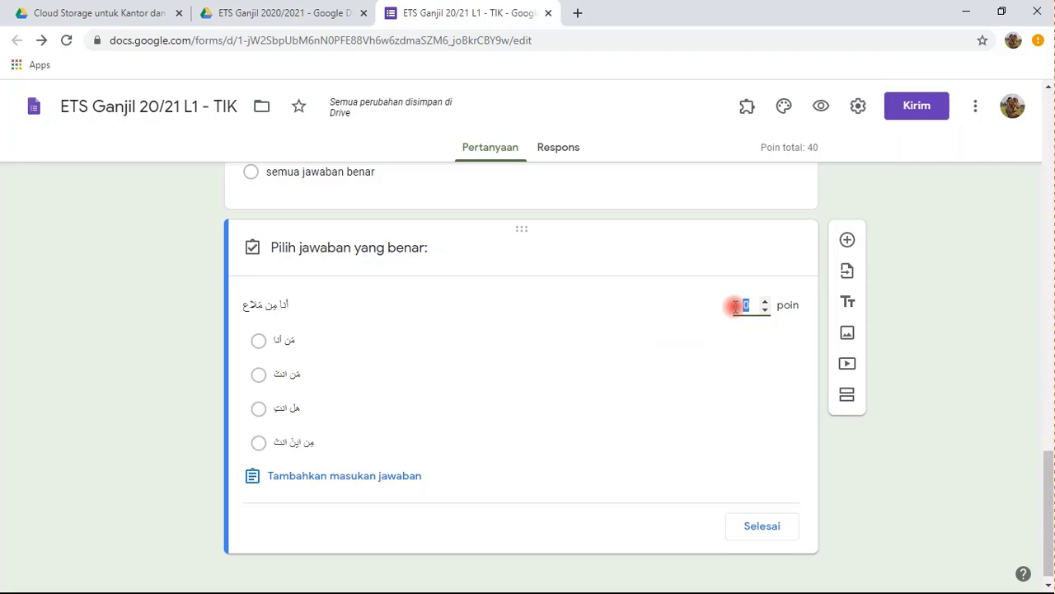
{"action": "type", "text": "0"}
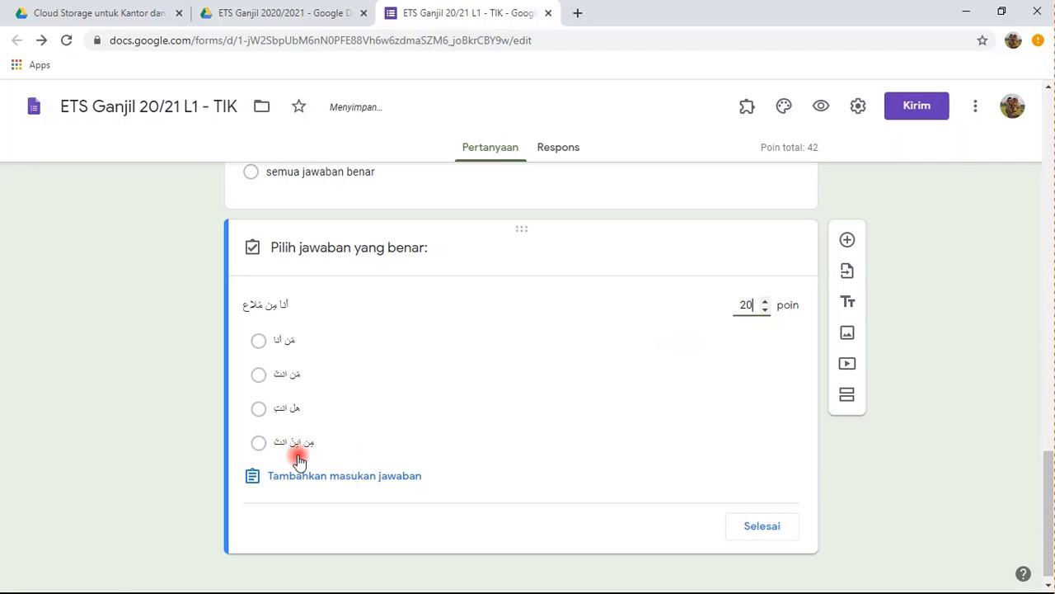
{"action": "left_click", "coordinate": [261, 443]}
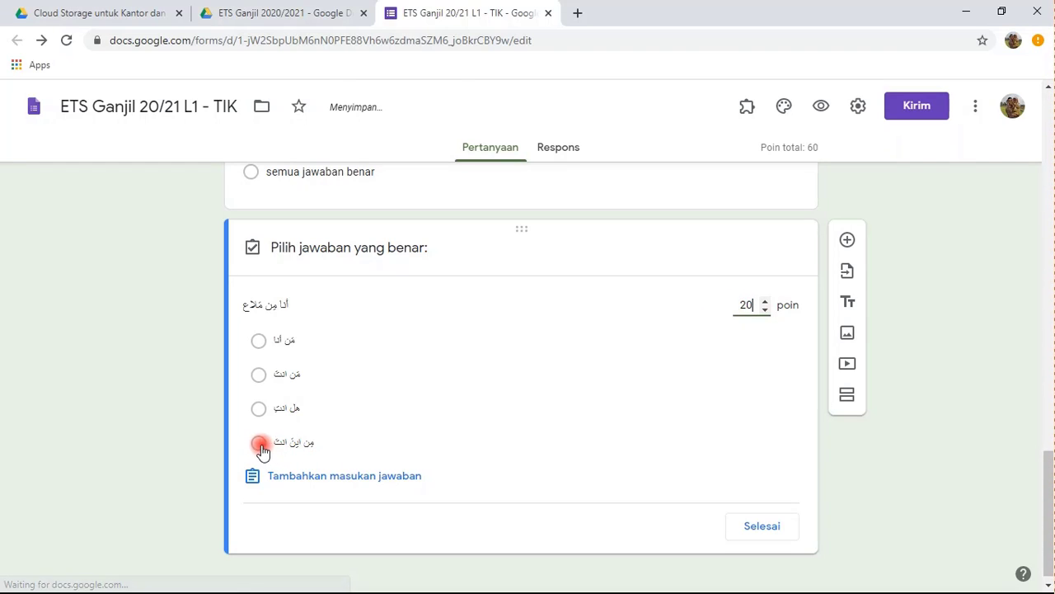
{"action": "left_click", "coordinate": [763, 530]}
{"action": "left_click", "coordinate": [749, 521]}
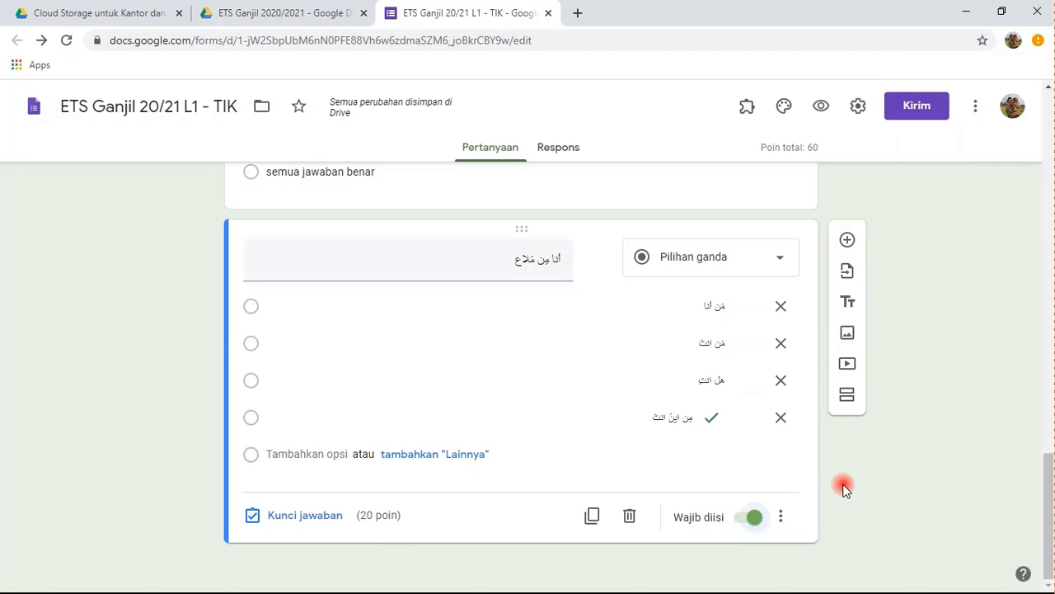
- Add a new section after the Arabic question and title it "Soal Bagian B (Jawaban Singkat)"
{"action": "left_click", "coordinate": [847, 394]}
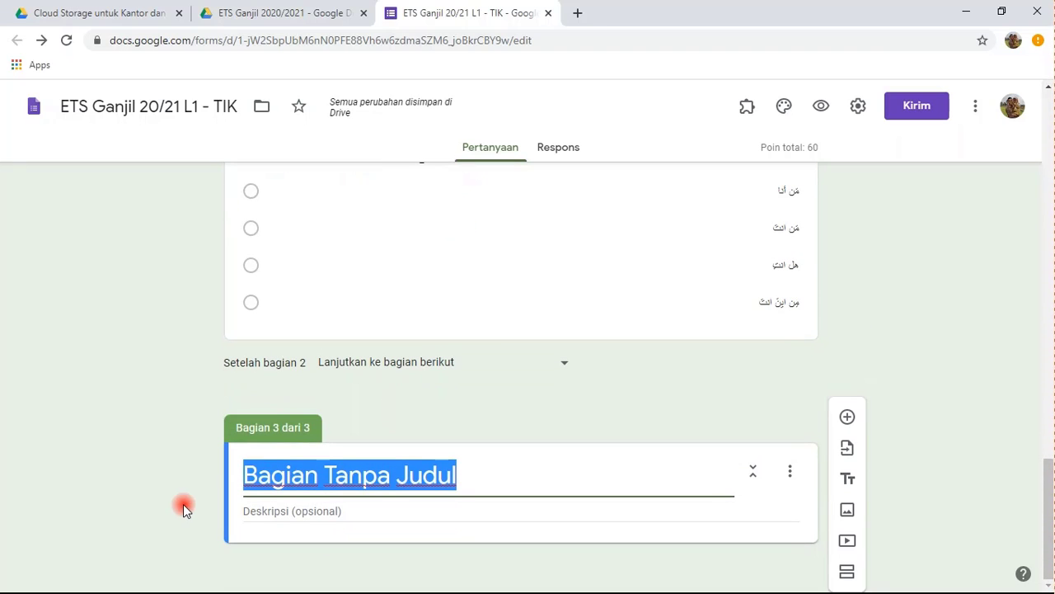
{"action": "type", "text": "Soal Bagian "}
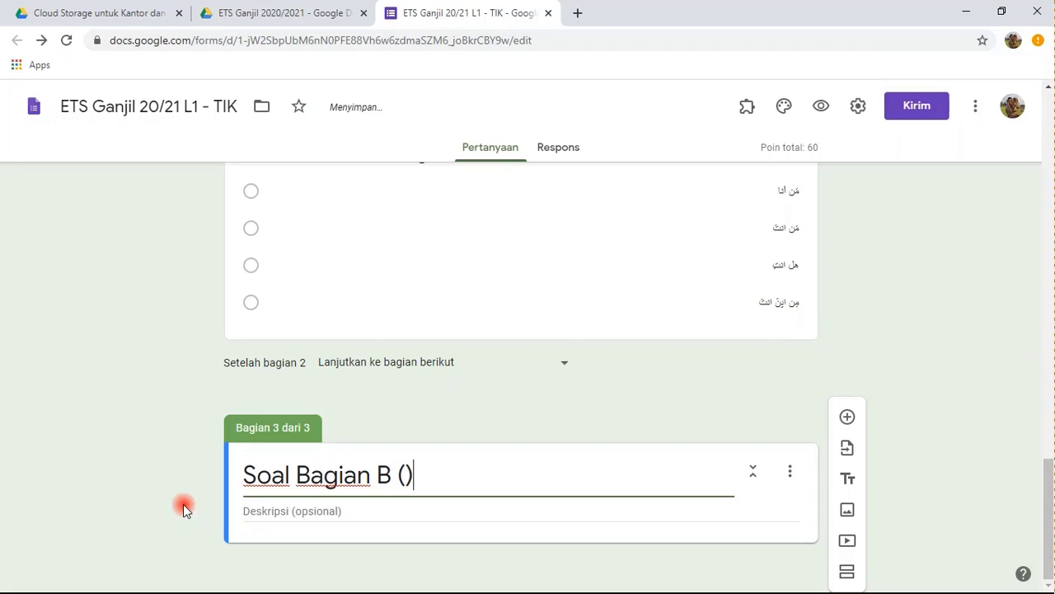
{"action": "type", "text": "B (Jawaban Singkat"}
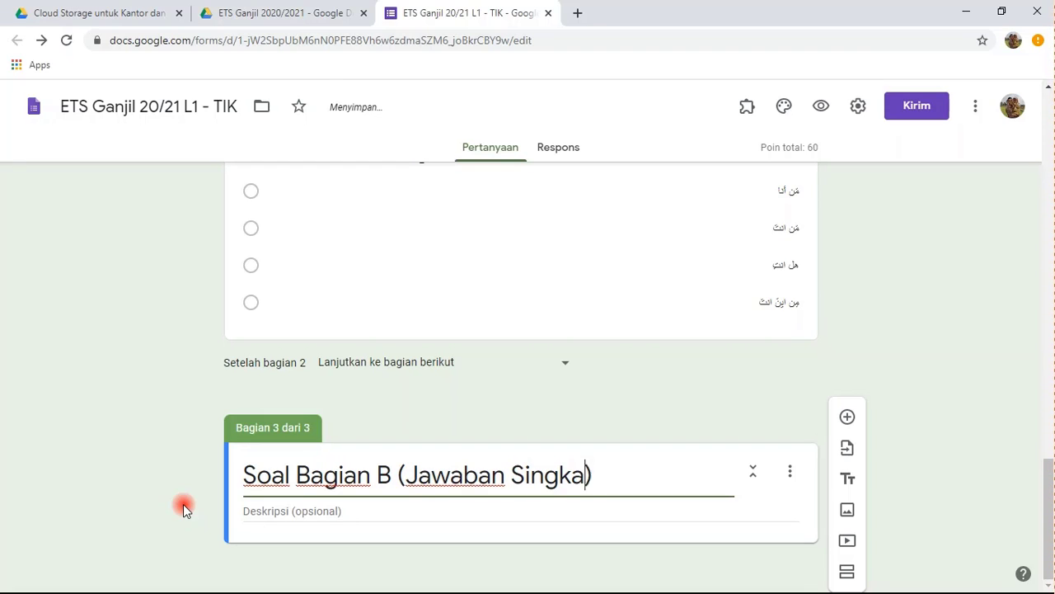
- Enter "Jawablah pertanyaan berikut dengan jawaban yang tepat !" as the description of the Soal Bagian B section
{"action": "left_click", "coordinate": [290, 509]}
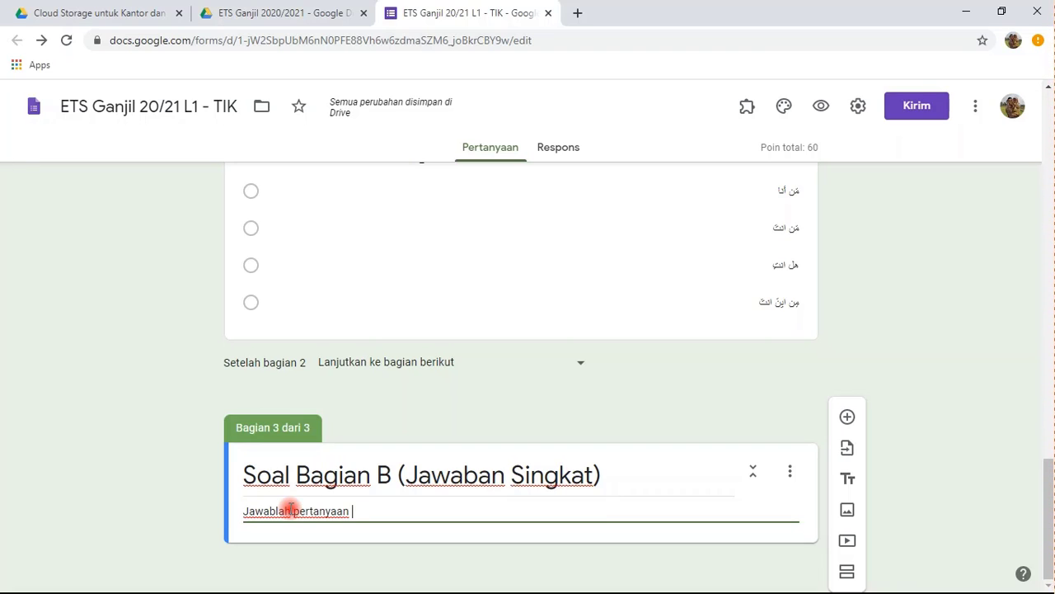
{"action": "type", "text": "i"}
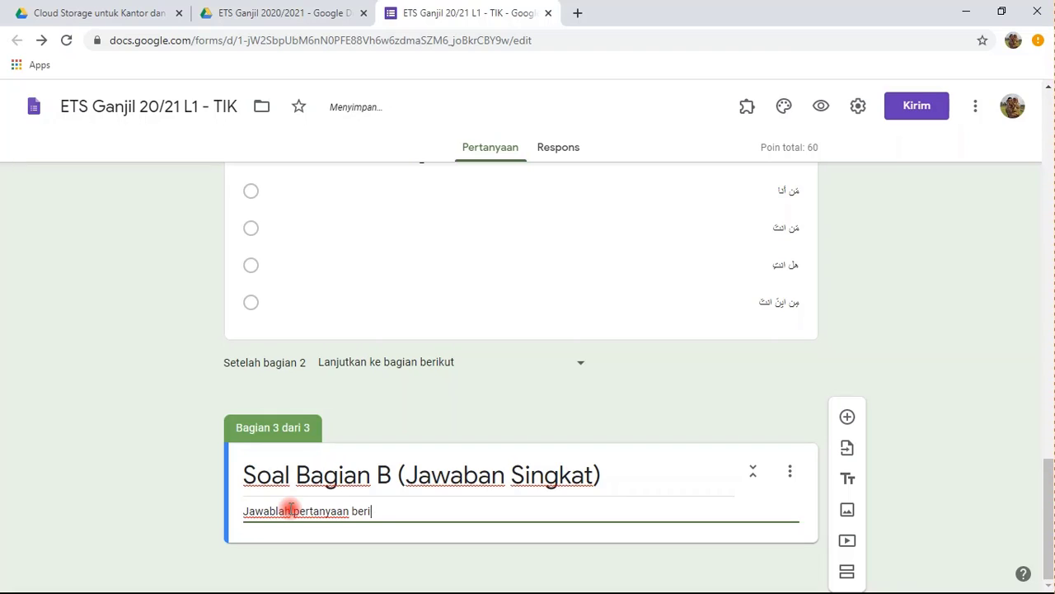
{"action": "type", "text": "kut"}
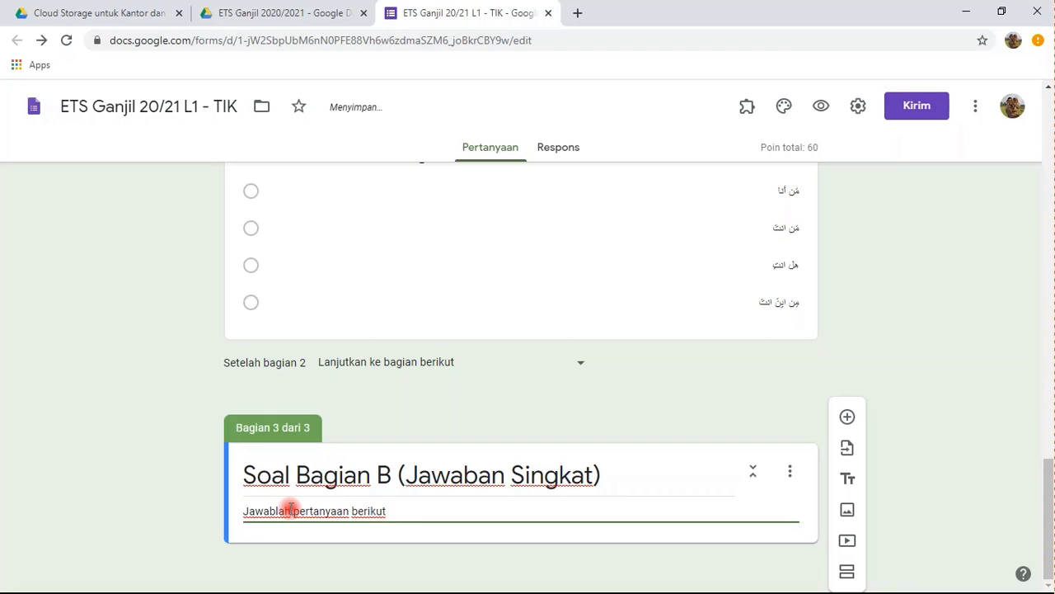
{"action": "type", "text": " dengan jawaban yang "}
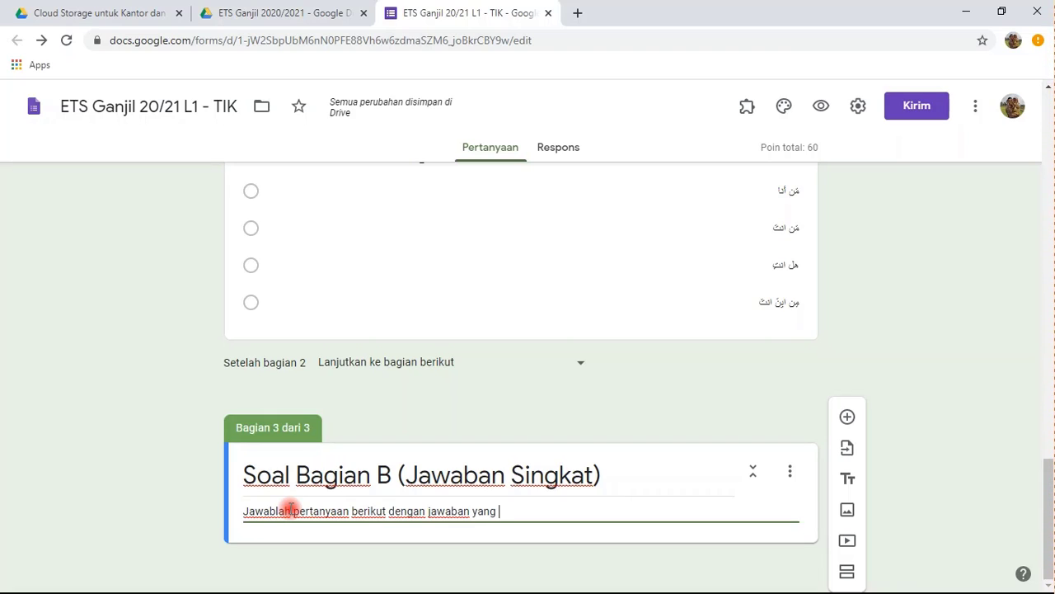
{"action": "type", "text": "benar"}
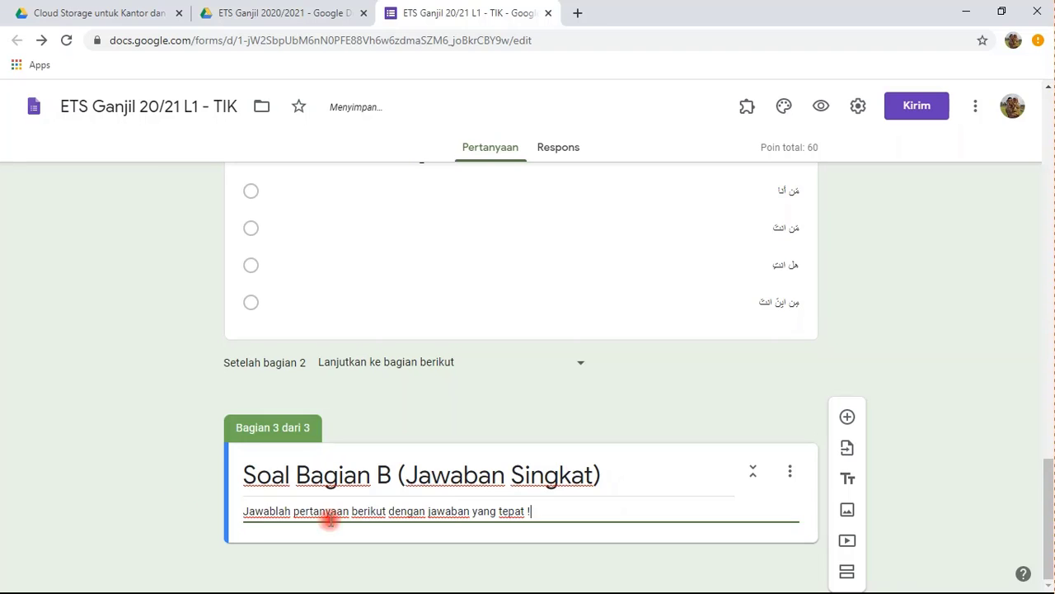
{"action": "left_click", "coordinate": [609, 541]}
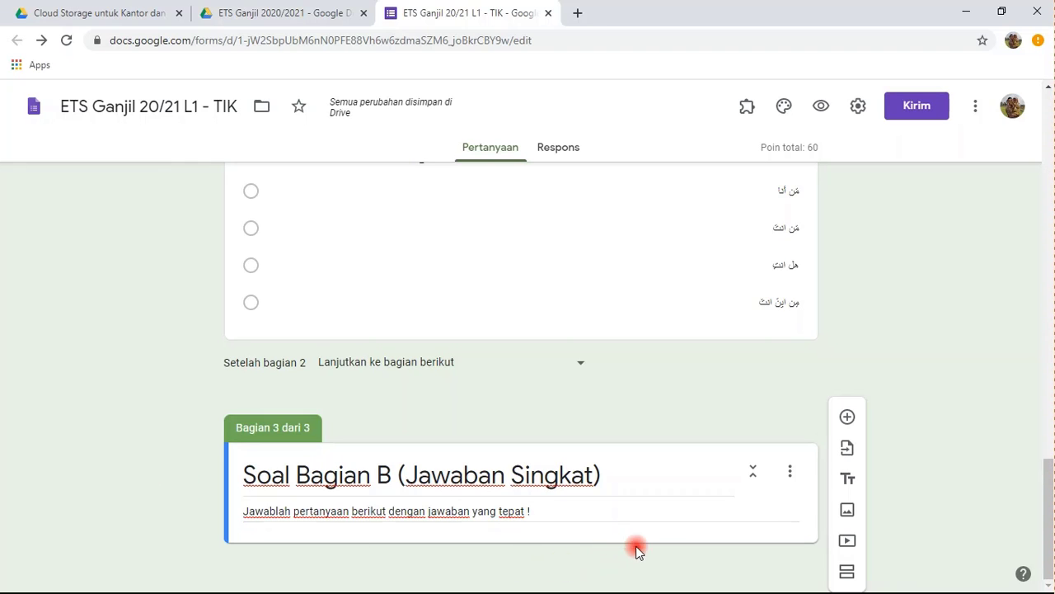
- Add a question to the Soal Bagian B section with the text "Siapakah Bapak Kurikulum SD Baiturrahman ..."
{"action": "left_click", "coordinate": [847, 418]}
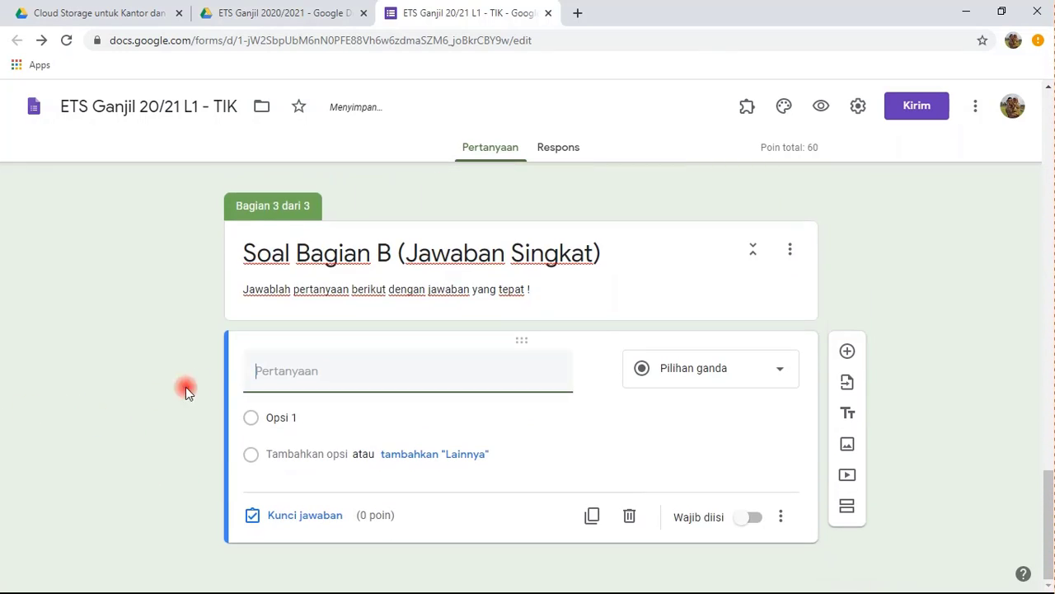
{"action": "left_click", "coordinate": [248, 372]}
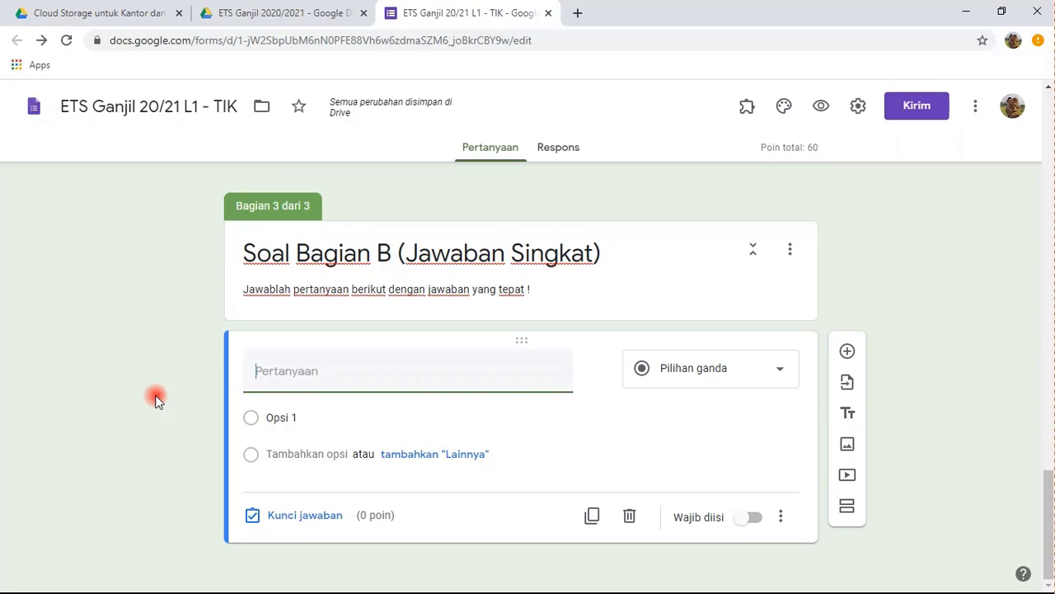
{"action": "type", "text": "Siapakah Bapak Kuriku"}
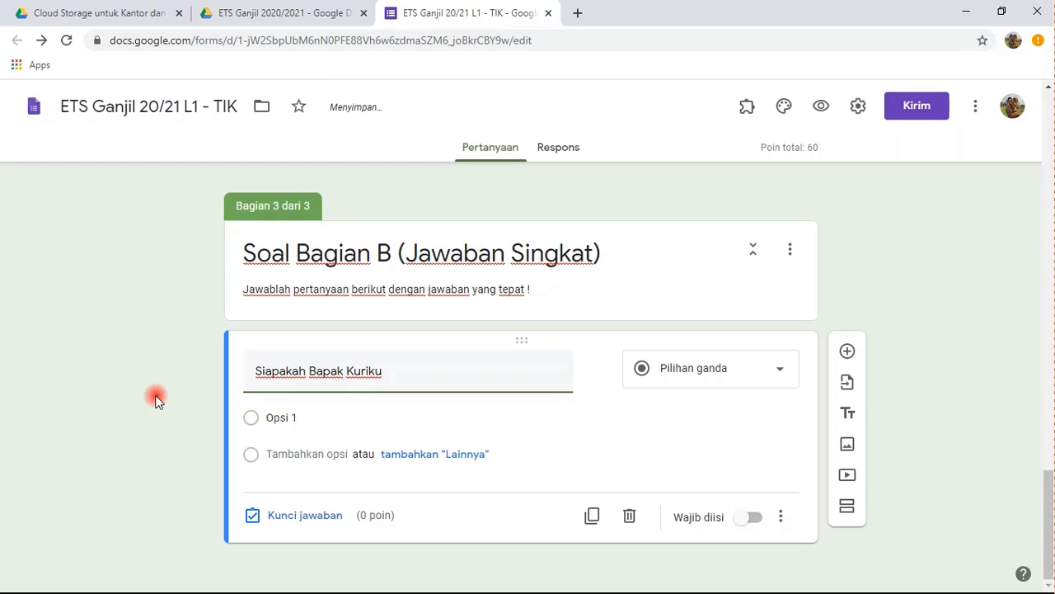
{"action": "type", "text": "lum SD Bai"}
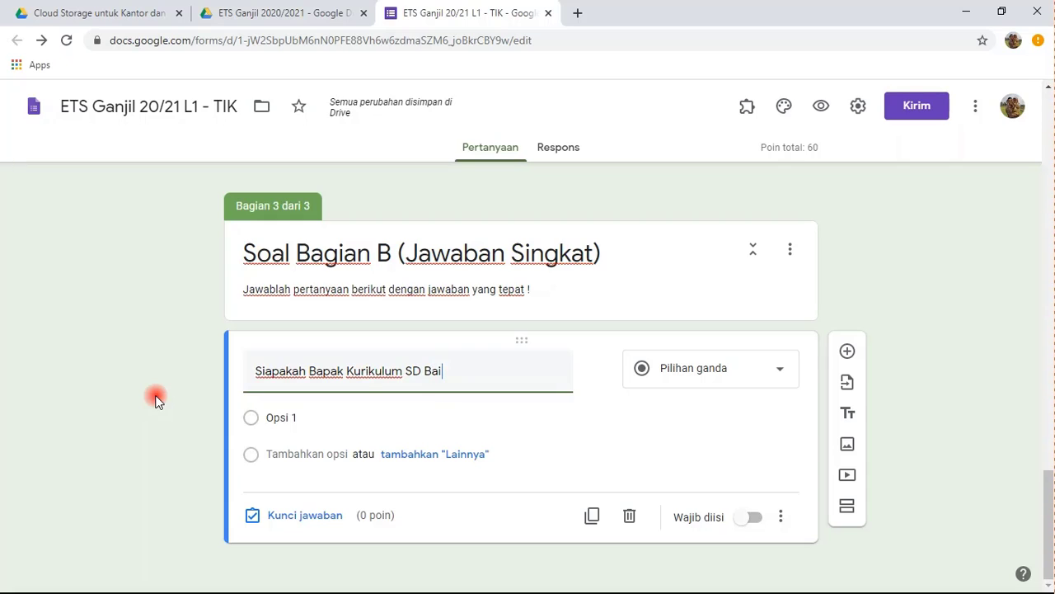
{"action": "type", "text": "turrahman"}
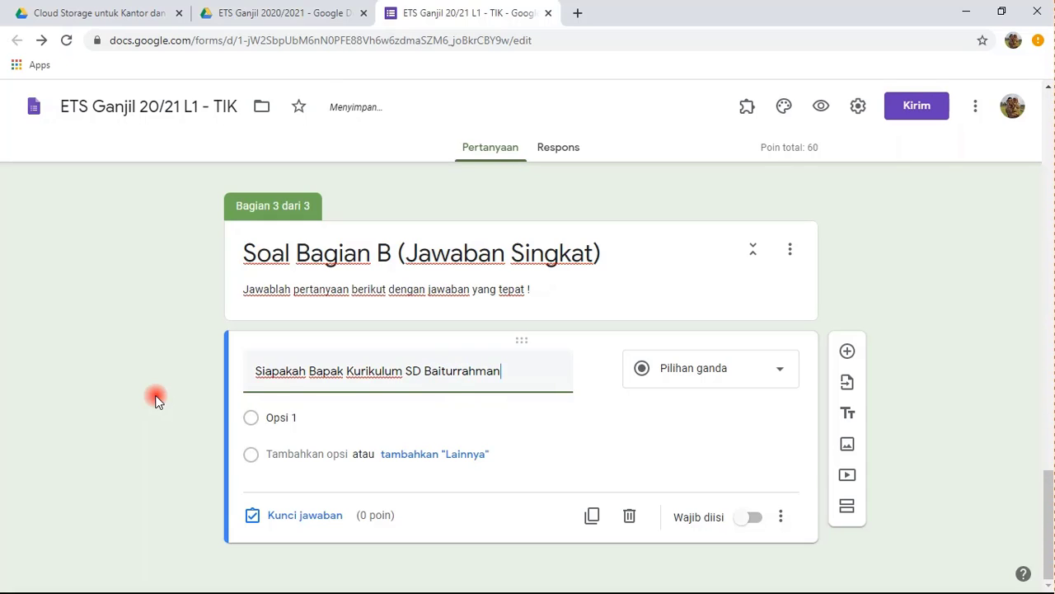
{"action": "type", "text": " ..."}
{"action": "left_click", "coordinate": [486, 426]}
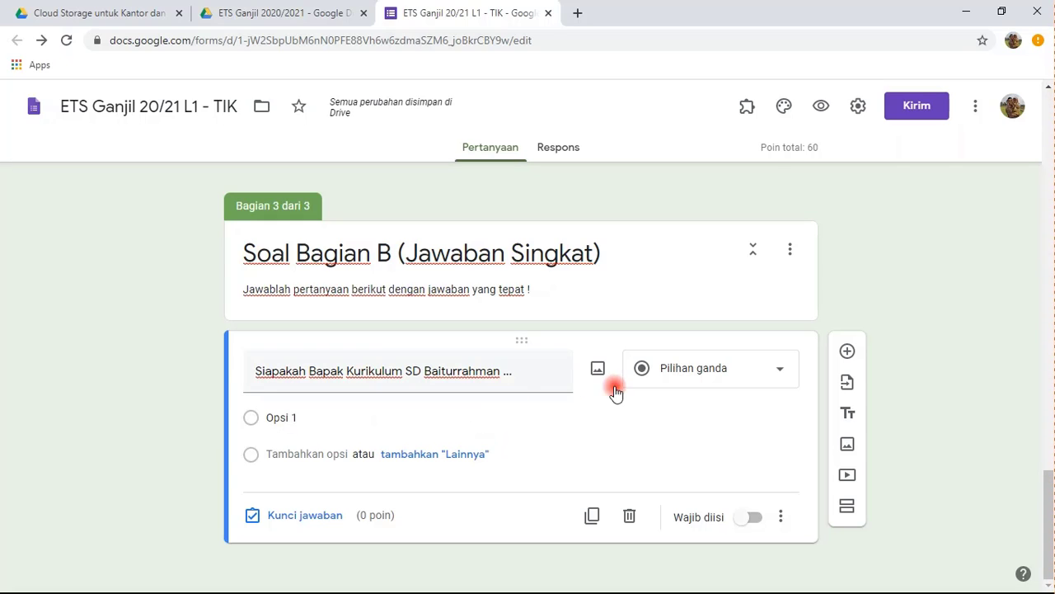
- Change the Bapak Kurikulum question's type to "Jawaban singkat" and make it required
{"action": "left_click", "coordinate": [781, 377]}
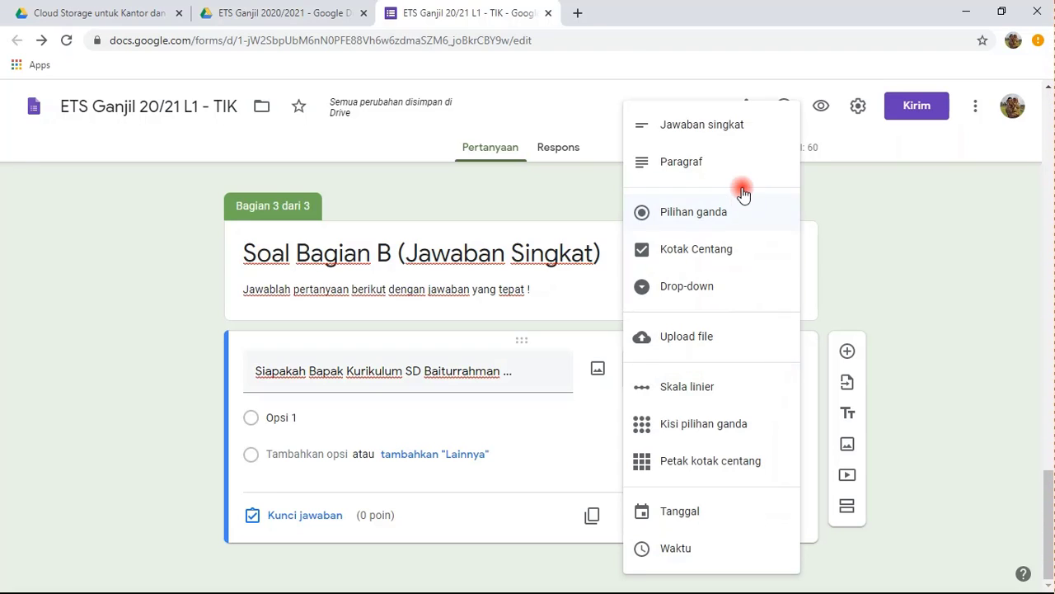
{"action": "left_click", "coordinate": [734, 136]}
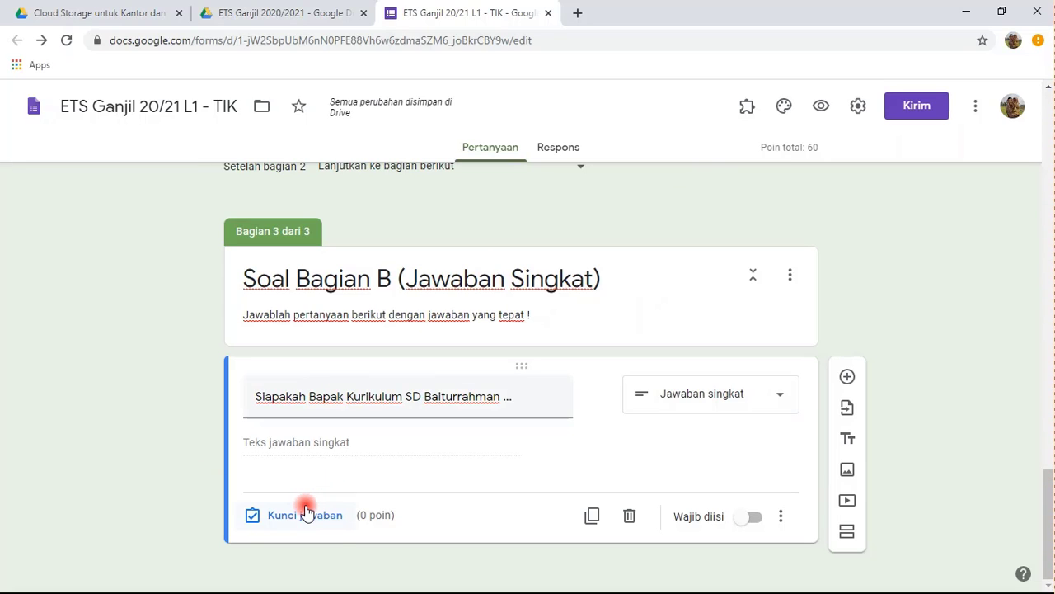
{"action": "left_click", "coordinate": [748, 517]}
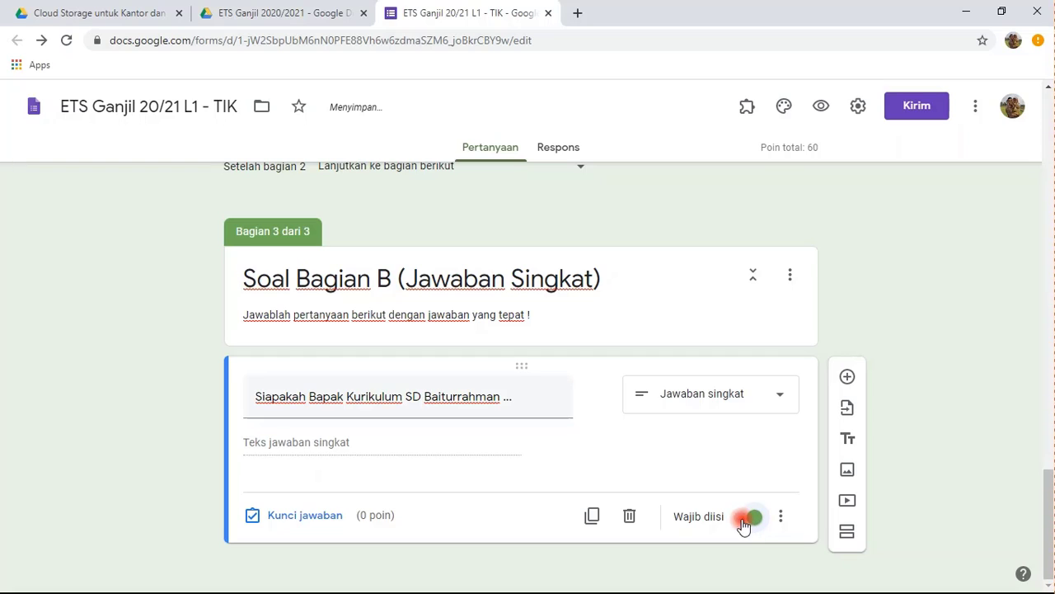
- In the question's answer key, add the person's name in title case as correct answers, once ending in "i" and once in "y"
{"action": "left_click", "coordinate": [297, 518]}
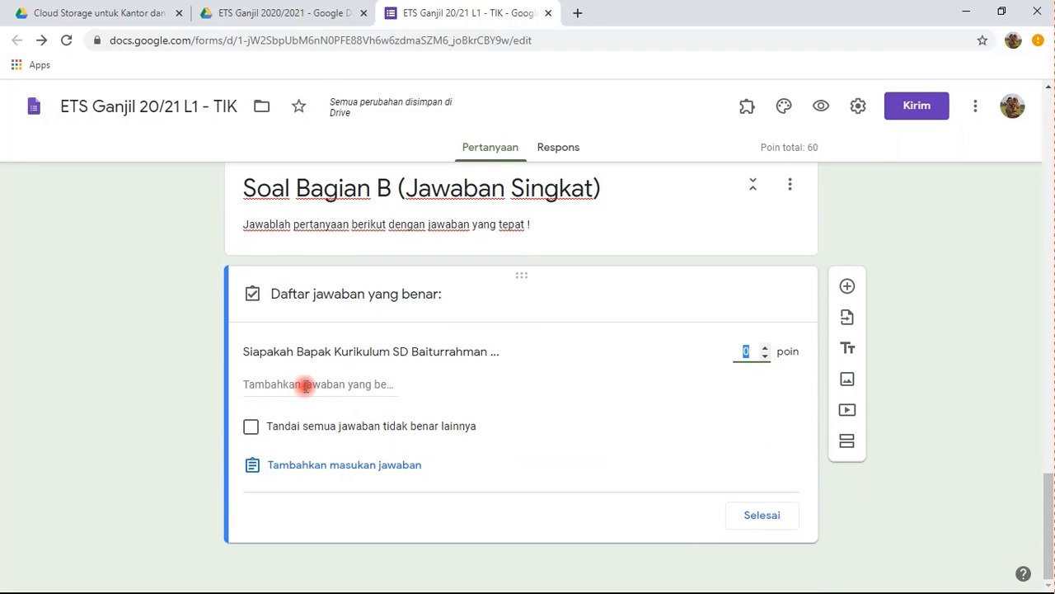
{"action": "left_click", "coordinate": [306, 386]}
{"action": "type", "text": "Bu"}
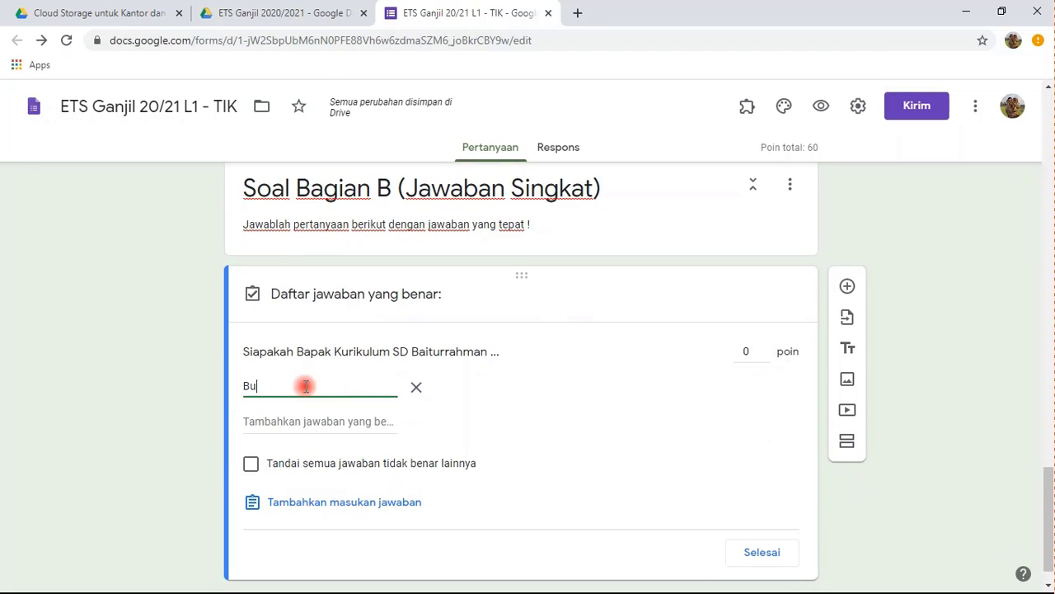
{"action": "type", "text": "ya R"}
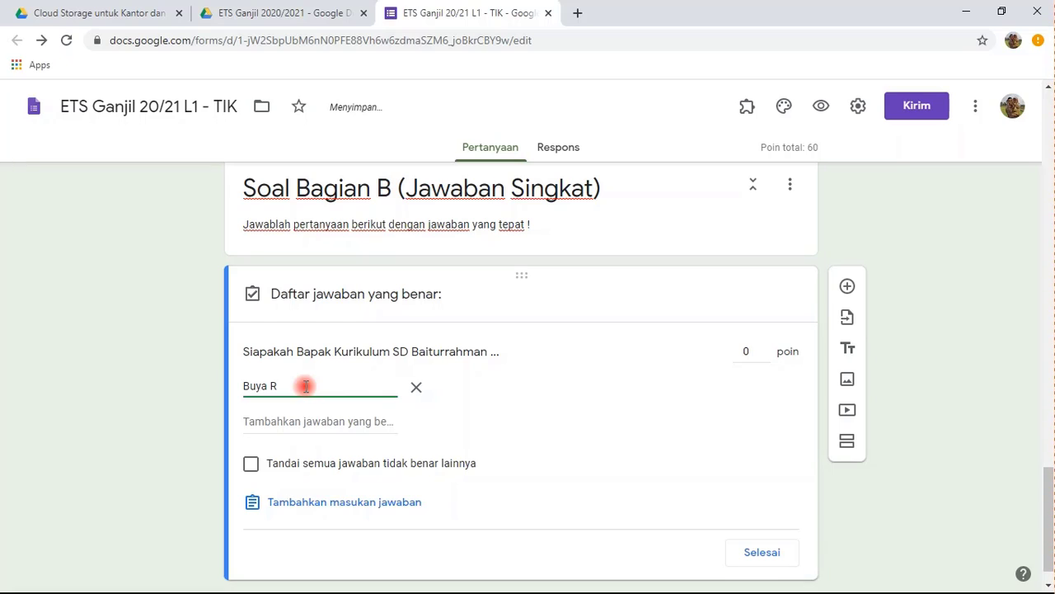
{"action": "type", "text": "ubi"}
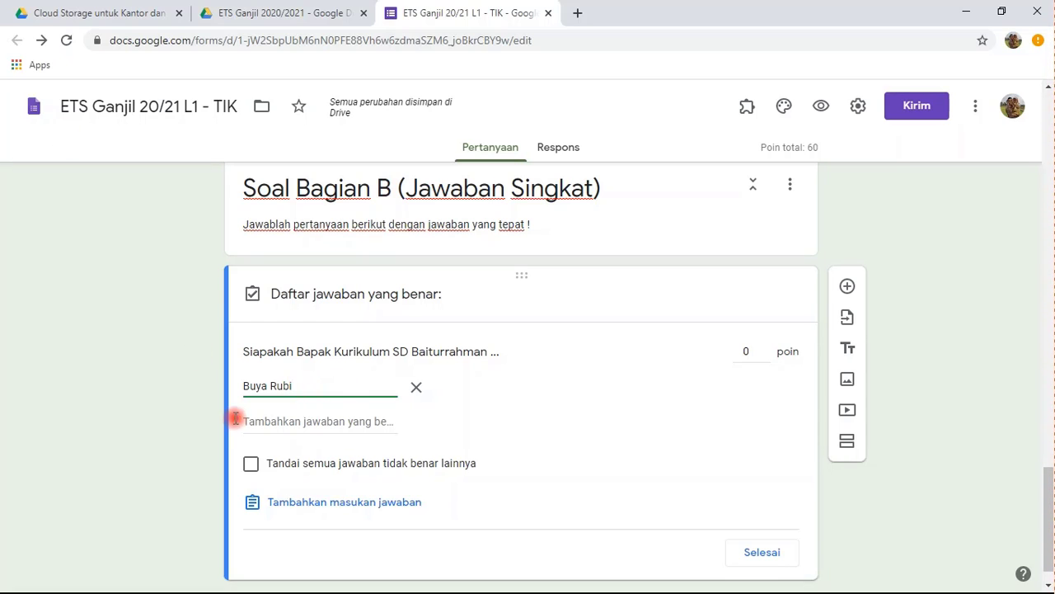
{"action": "left_click", "coordinate": [297, 421]}
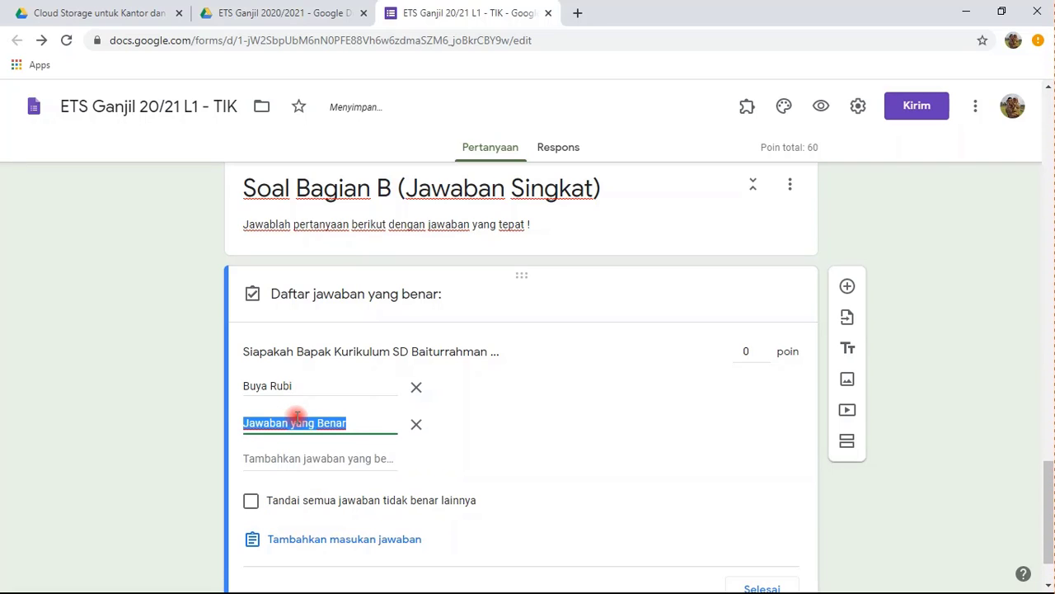
{"action": "type", "text": "Buya R"}
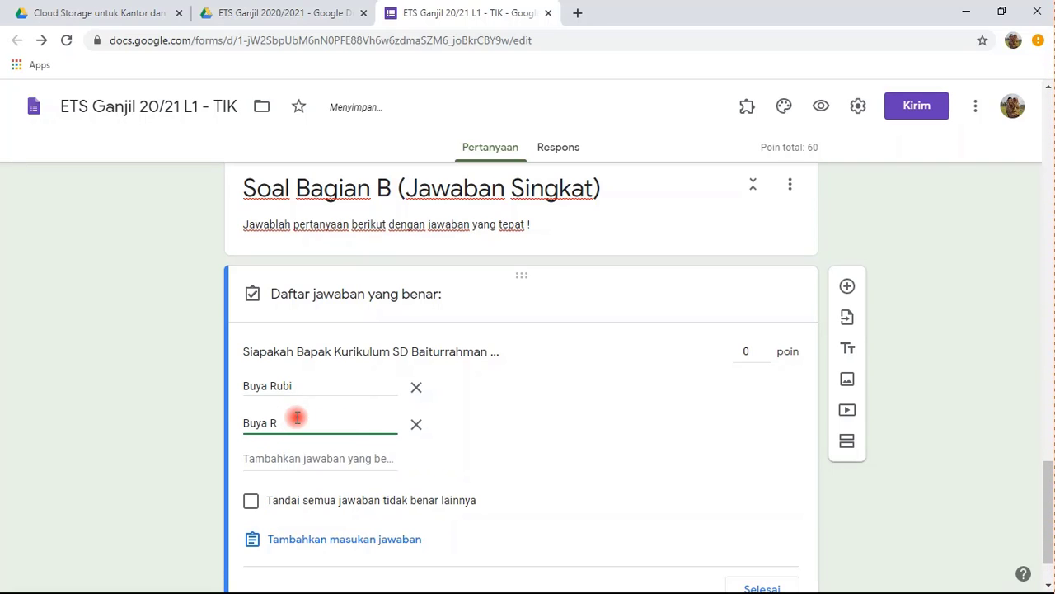
{"action": "type", "text": "uby"}
- Add both spellings of the person's name in all lowercase as further correct answers
{"action": "left_click", "coordinate": [280, 458]}
{"action": "type", "text": "b"}
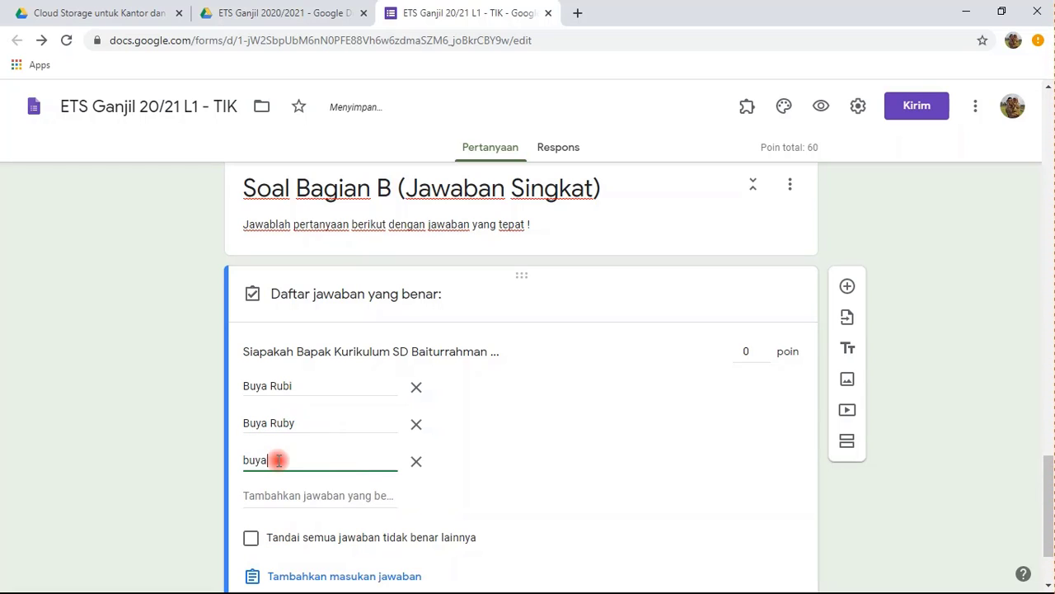
{"action": "left_click", "coordinate": [273, 494]}
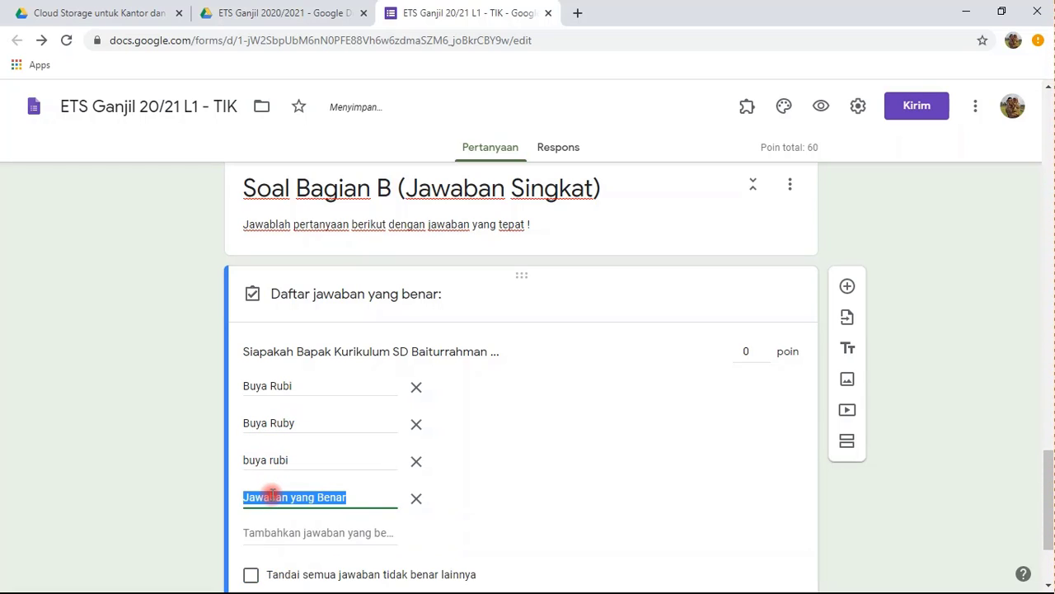
{"action": "type", "text": "buya ruby"}
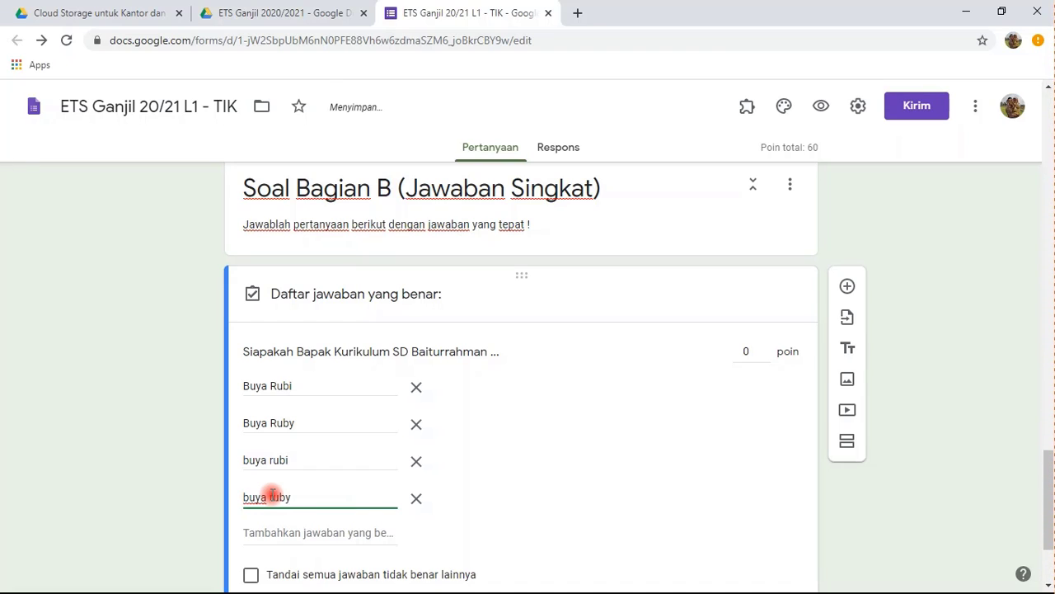
- Add both spellings of the person's name in all capitals as further correct answers
{"action": "scroll", "coordinate": [272, 493], "scroll_direction": "down", "scroll_amount": 2}
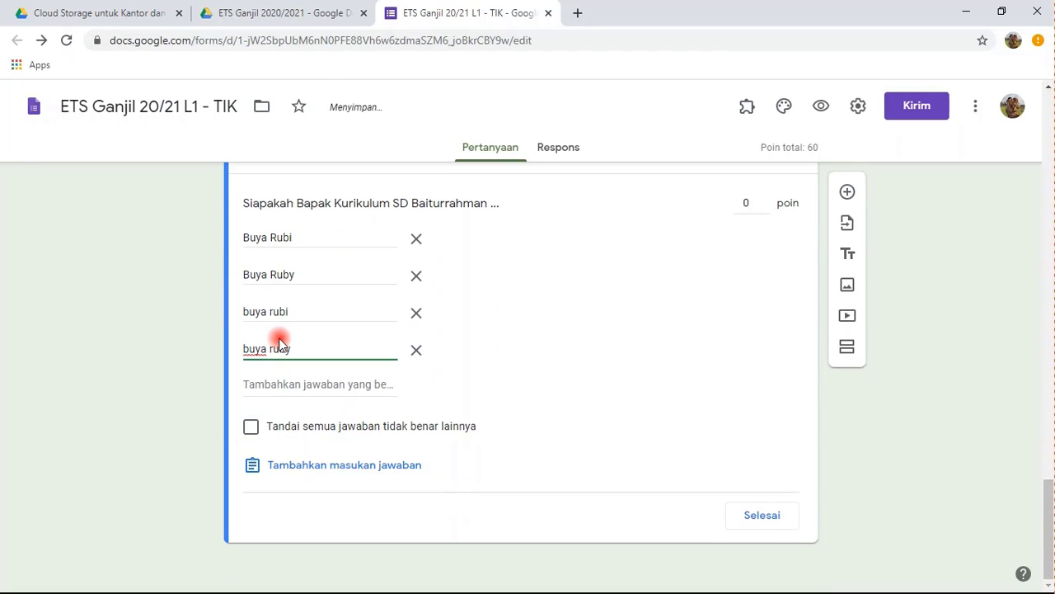
{"action": "triple_click", "coordinate": [300, 275]}
{"action": "left_click", "coordinate": [314, 269]}
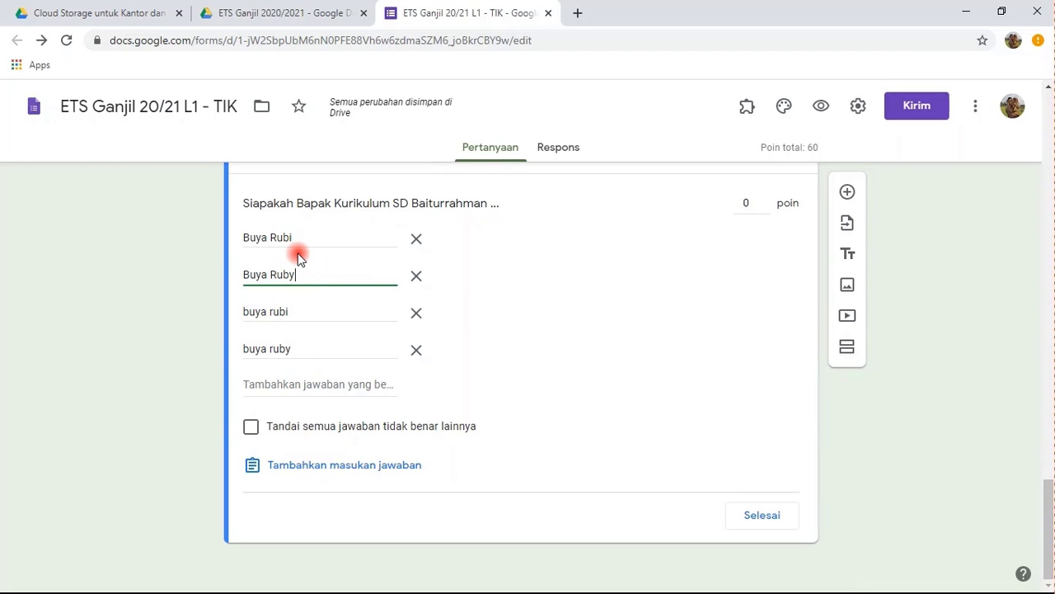
{"action": "left_click", "coordinate": [280, 382]}
{"action": "type", "text": "buya"}
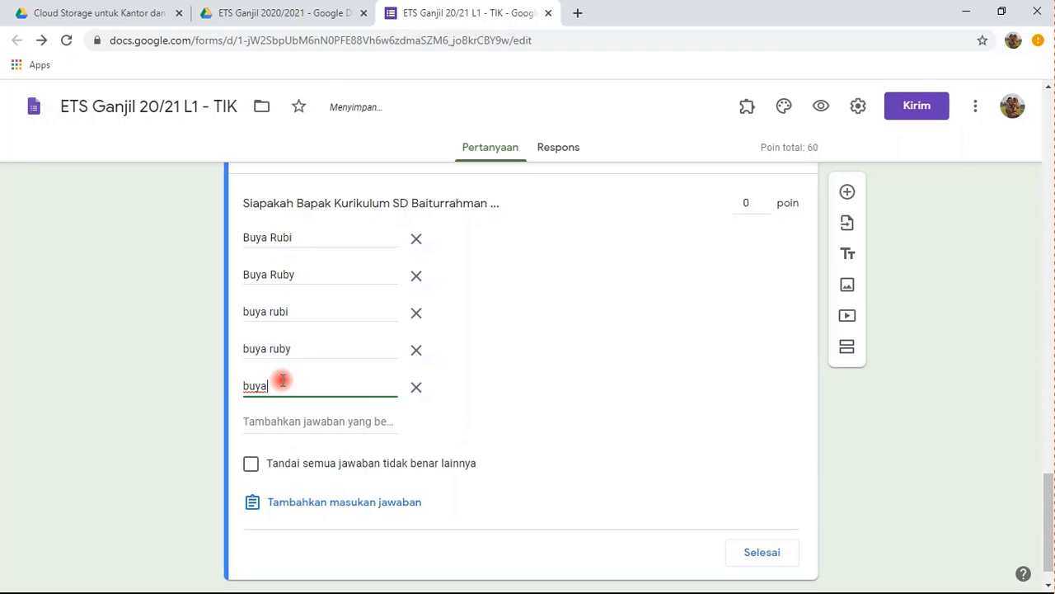
{"action": "key", "text": "BackSpace"}
{"action": "key", "text": "BackSpace"}
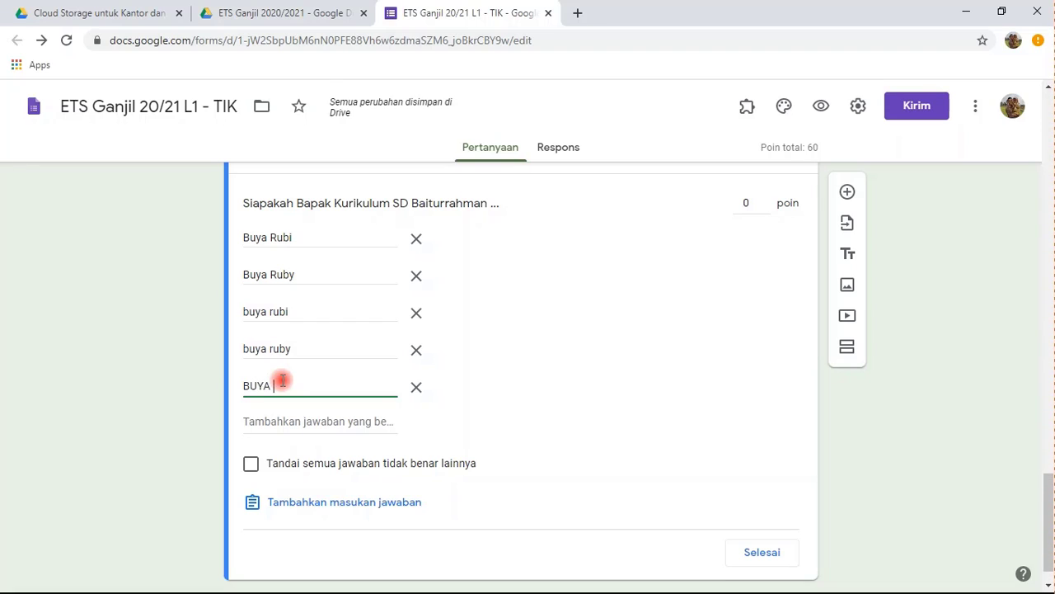
{"action": "type", "text": "RUBI"}
{"action": "left_click", "coordinate": [272, 422]}
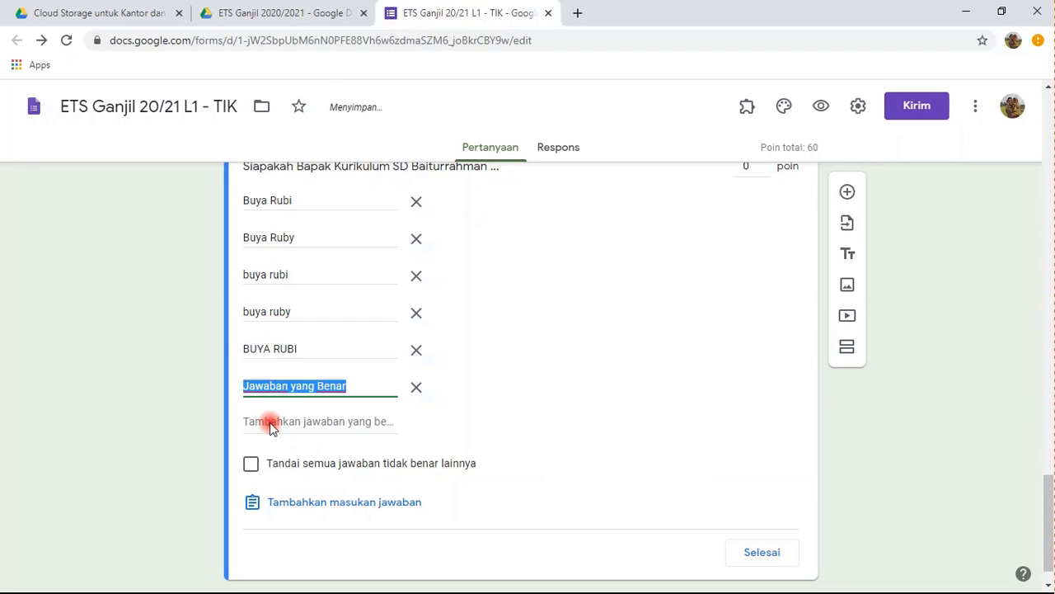
{"action": "type", "text": "BUYA RUBY"}
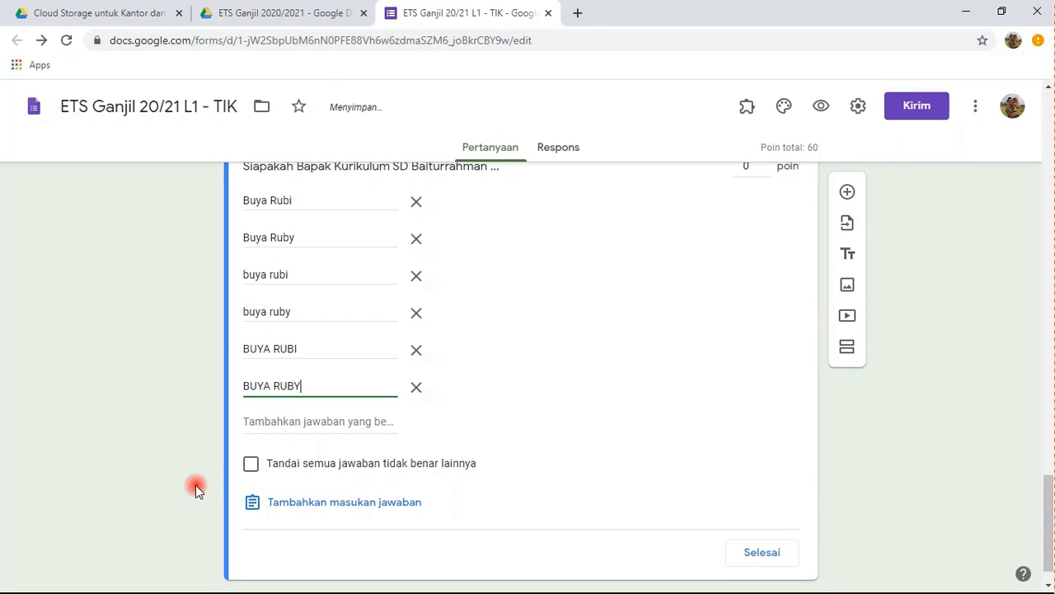
{"action": "left_click", "coordinate": [200, 425]}
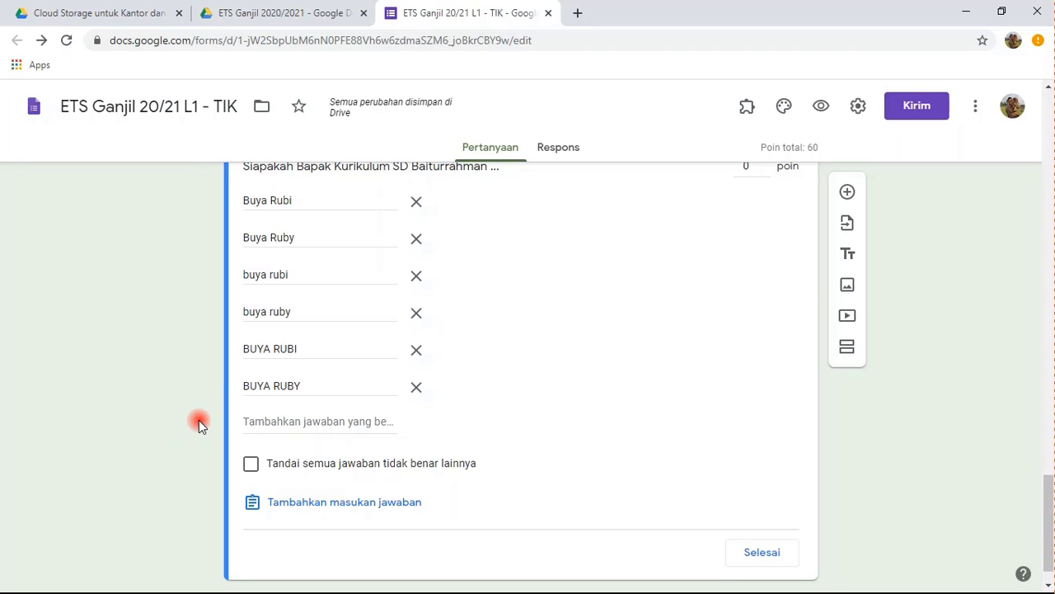
- Give the Bapak Kurikulum question 40 points and finish its answer key
{"action": "scroll", "coordinate": [664, 354], "scroll_direction": "up", "scroll_amount": 1}
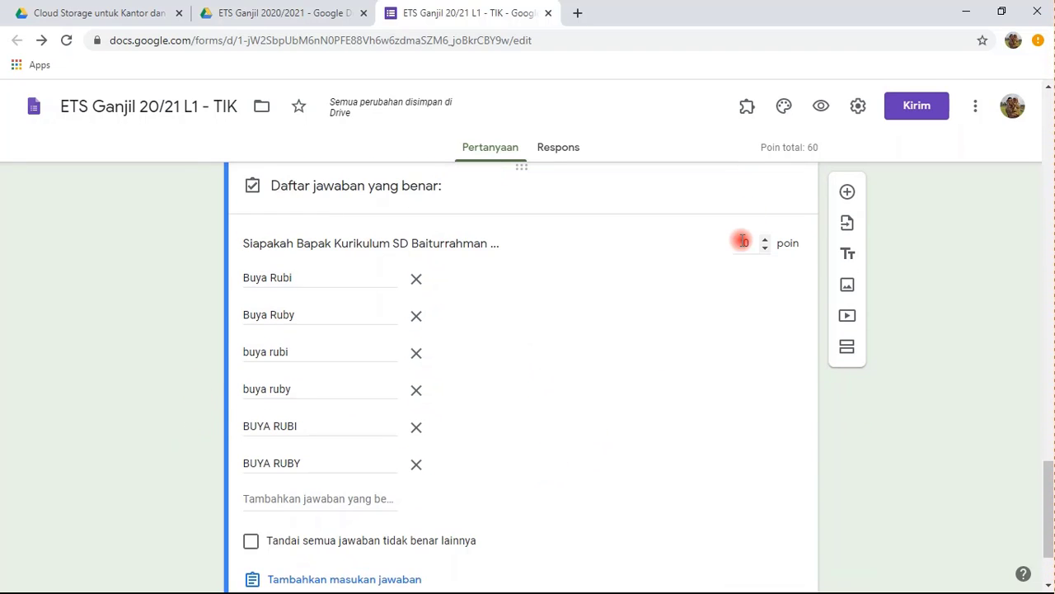
{"action": "left_click", "coordinate": [743, 242]}
{"action": "type", "text": "40"}
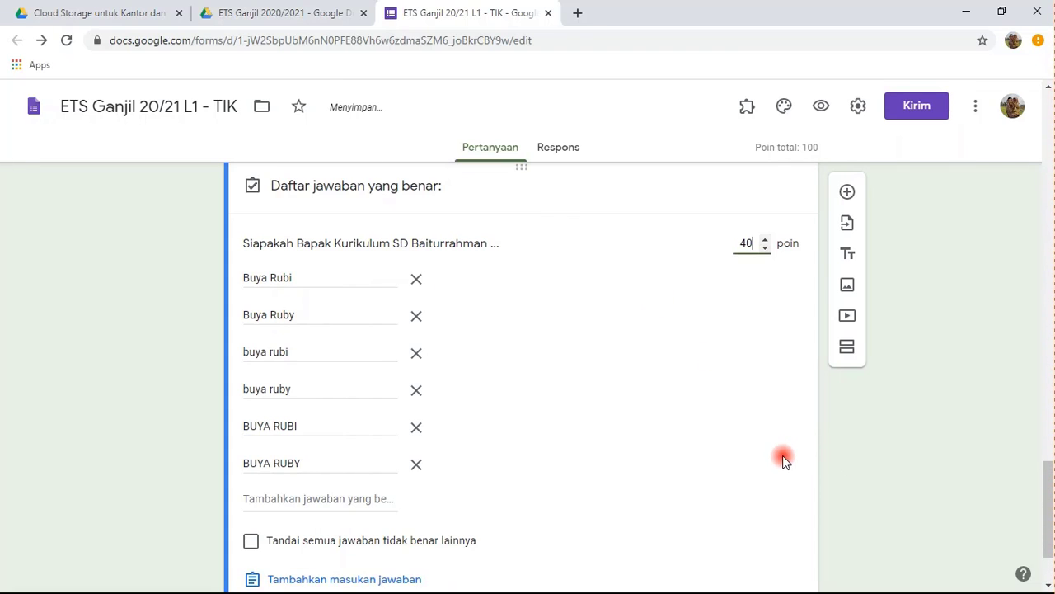
{"action": "scroll", "coordinate": [783, 460], "scroll_direction": "down", "scroll_amount": 2}
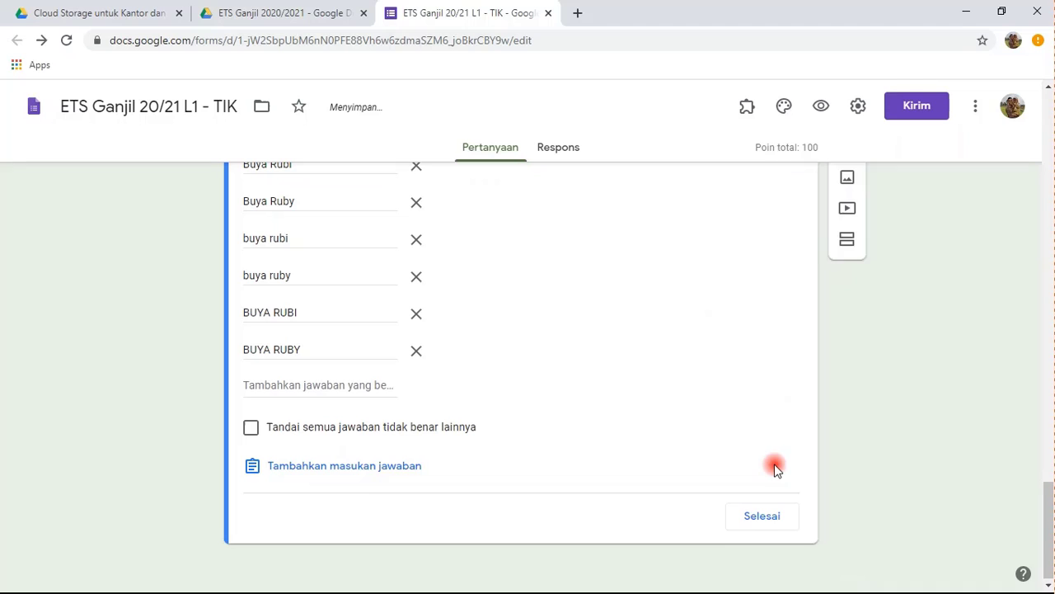
{"action": "left_click", "coordinate": [761, 515]}
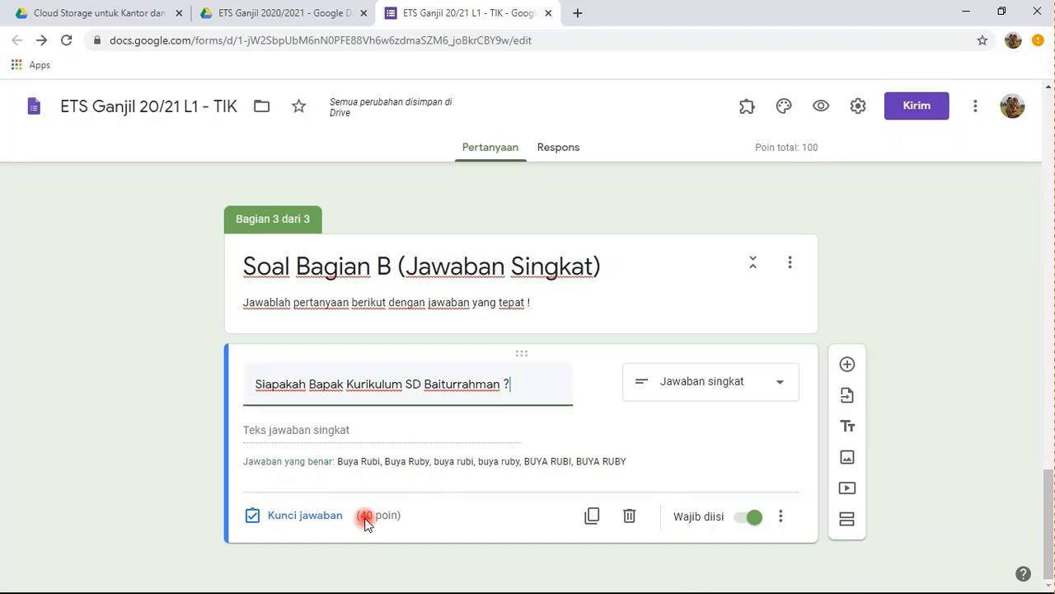
- Go back through the earlier questions and make the "Nama Kelas" question in the first section required
{"action": "scroll", "coordinate": [758, 377], "scroll_direction": "up", "scroll_amount": 10}
{"action": "left_click", "coordinate": [775, 399]}
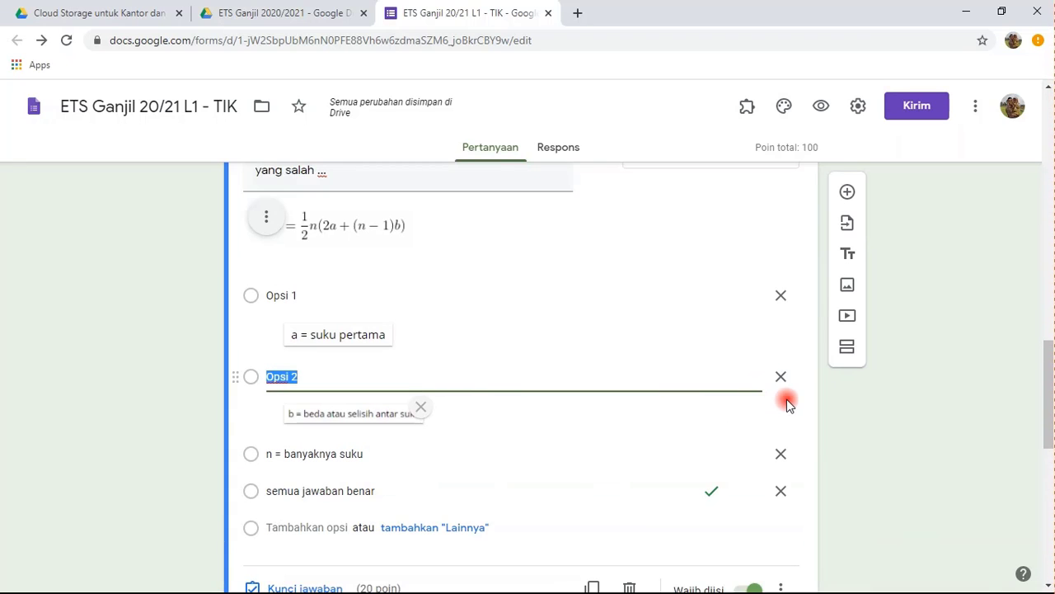
{"action": "scroll", "coordinate": [787, 404], "scroll_direction": "up", "scroll_amount": 10}
{"action": "left_click", "coordinate": [782, 413]}
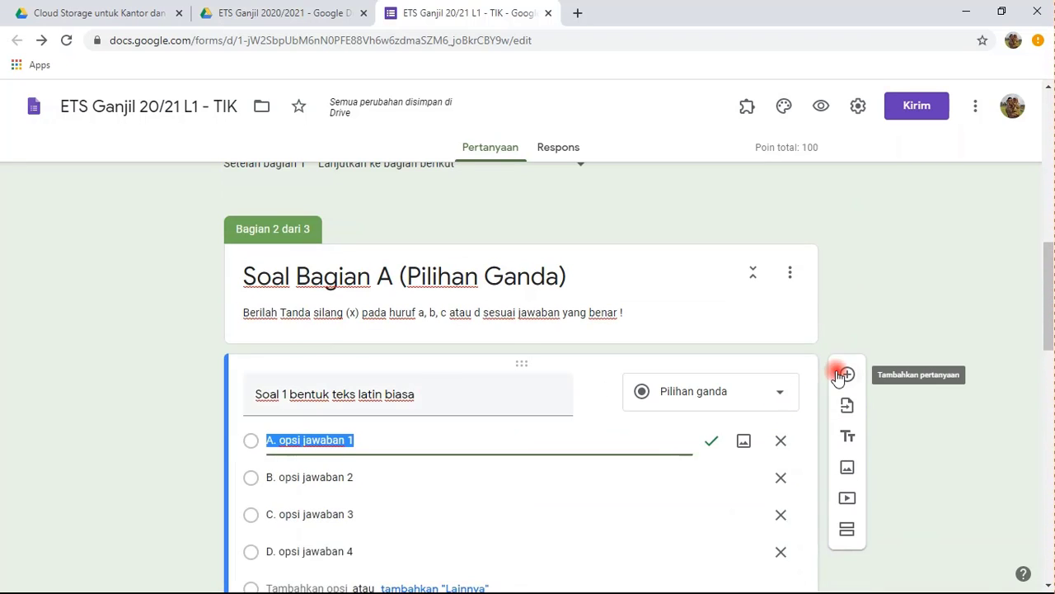
{"action": "scroll", "coordinate": [792, 377], "scroll_direction": "down", "scroll_amount": 3}
{"action": "scroll", "coordinate": [792, 377], "scroll_direction": "up", "scroll_amount": 5}
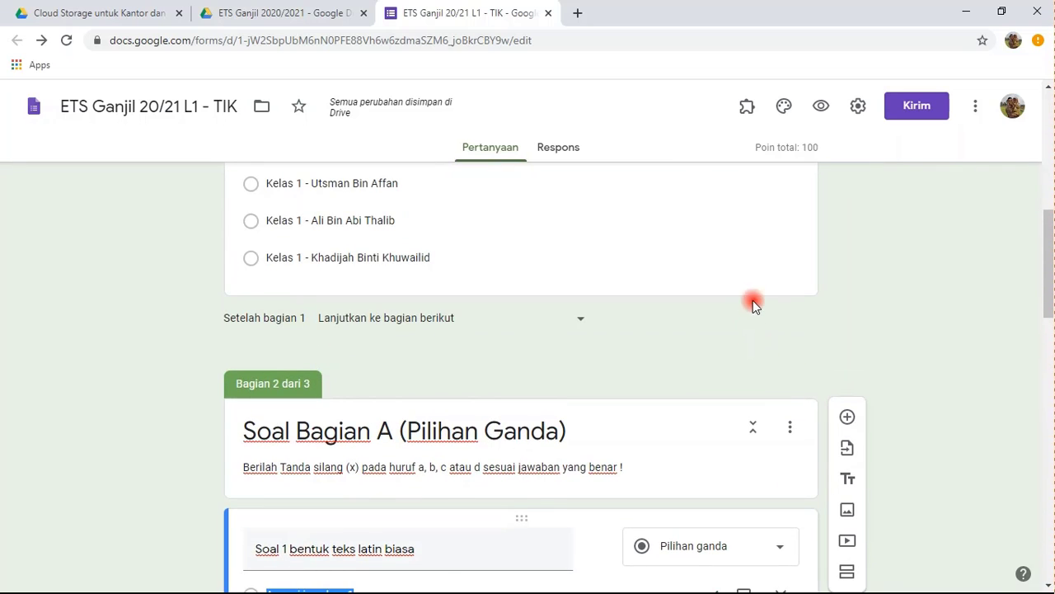
{"action": "left_click", "coordinate": [752, 300]}
{"action": "left_click", "coordinate": [748, 297]}
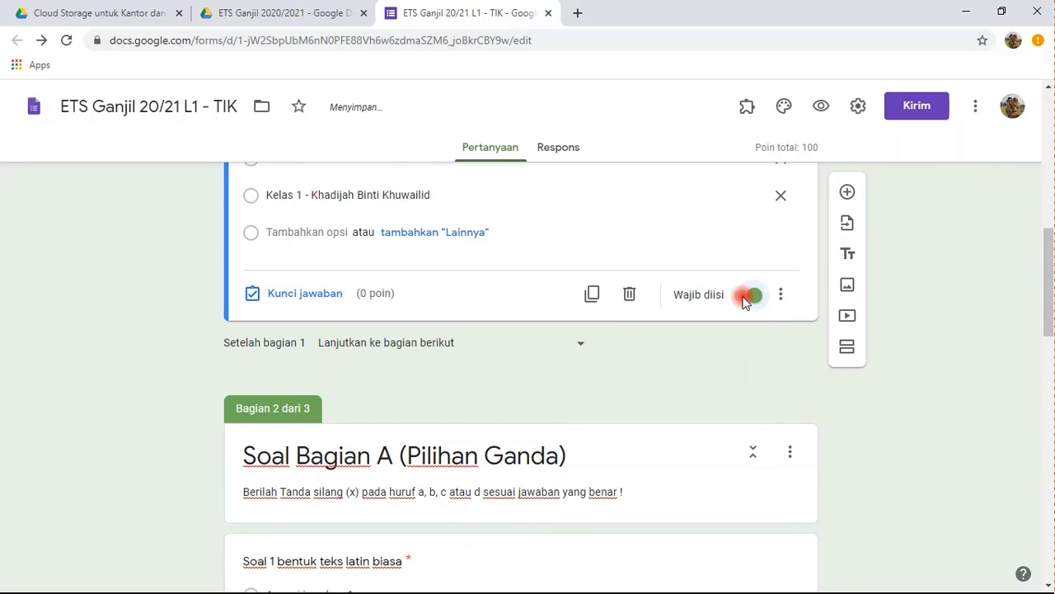
- Check the required setting of the "Nama Lengkap Siswa" question in the first section
{"action": "scroll", "coordinate": [732, 356], "scroll_direction": "up", "scroll_amount": 4}
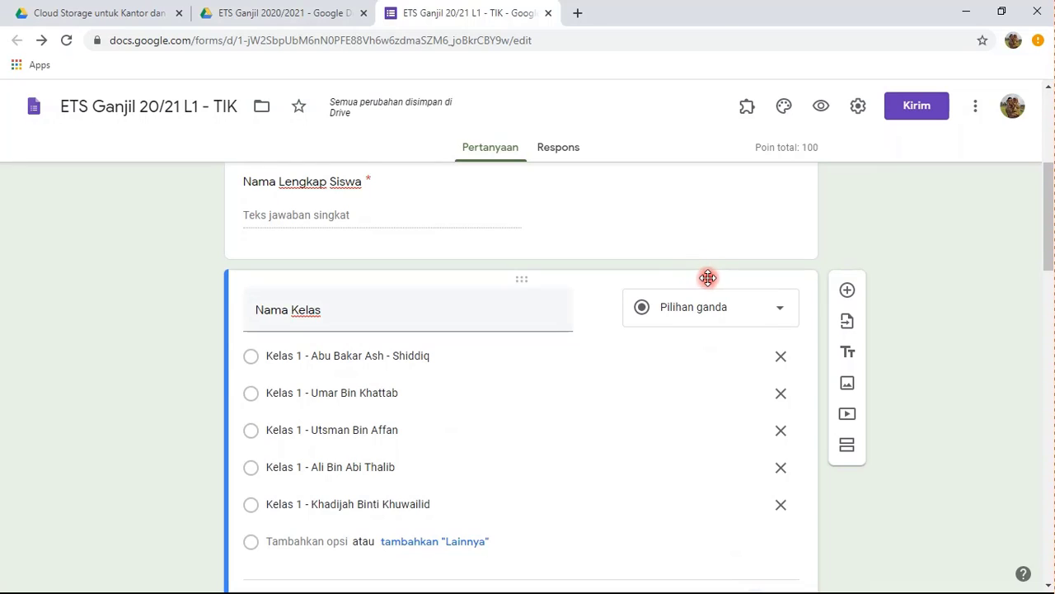
{"action": "scroll", "coordinate": [708, 278], "scroll_direction": "up", "scroll_amount": 2}
{"action": "left_click", "coordinate": [749, 387]}
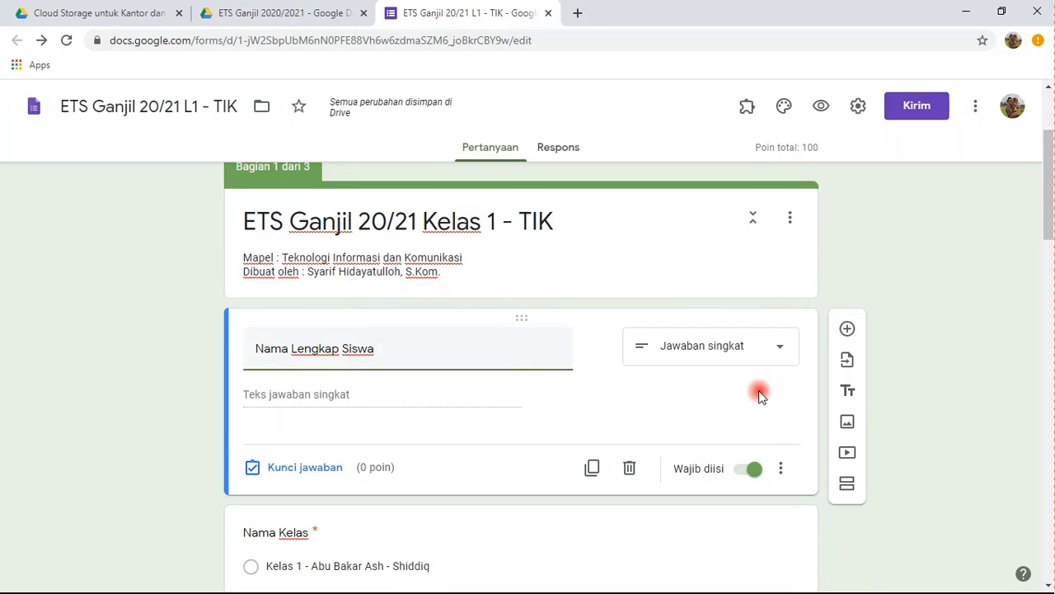
- Open the preview of the form and look over its first page
{"action": "scroll", "coordinate": [129, 295], "scroll_direction": "up", "scroll_amount": 1}
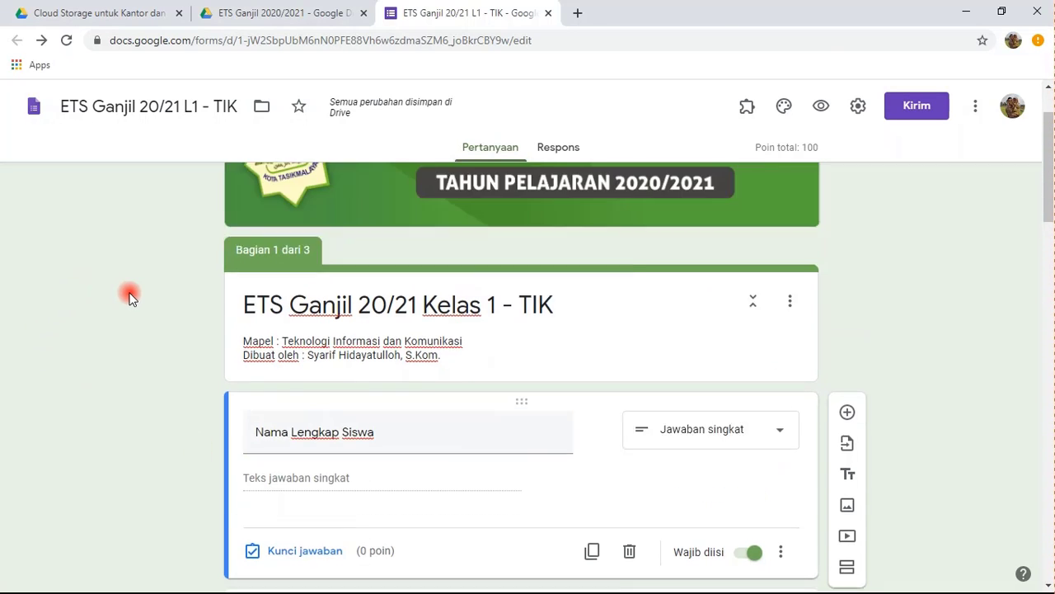
{"action": "scroll", "coordinate": [129, 295], "scroll_direction": "up", "scroll_amount": 1}
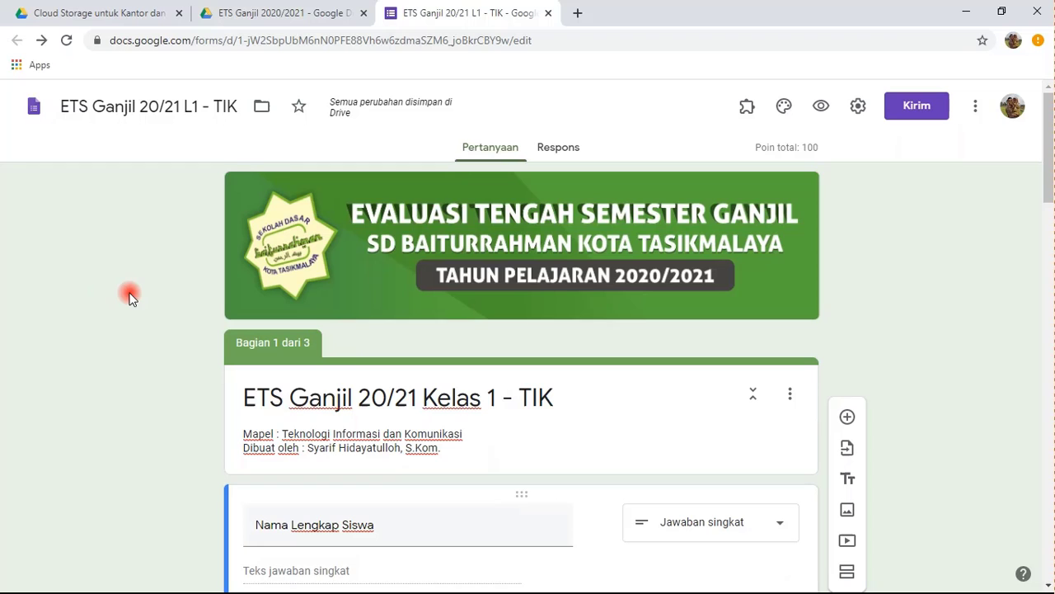
{"action": "left_click", "coordinate": [821, 105]}
{"action": "scroll", "coordinate": [212, 382], "scroll_direction": "down", "scroll_amount": 3}
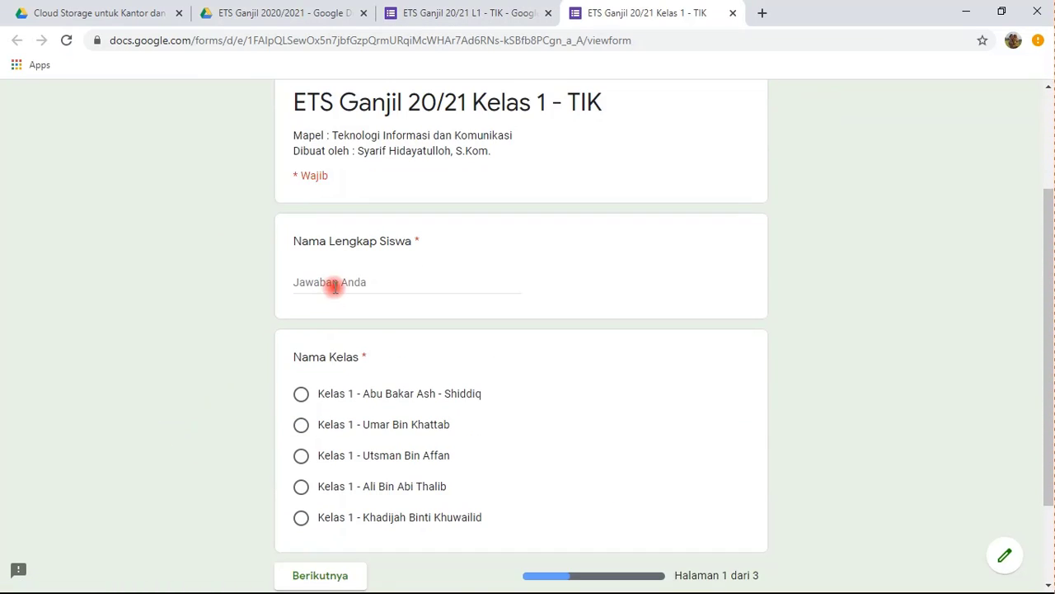
{"action": "scroll", "coordinate": [250, 370], "scroll_direction": "up", "scroll_amount": 3}
{"action": "scroll", "coordinate": [321, 370], "scroll_direction": "down", "scroll_amount": 2}
- Enter a student's full name as a test respondent and select the class "Kelas 1 - Khadijah Binti Khuwailid"
{"action": "left_click", "coordinate": [342, 240]}
{"action": "type", "text": "Sholehuddin Al Ayyubi"}
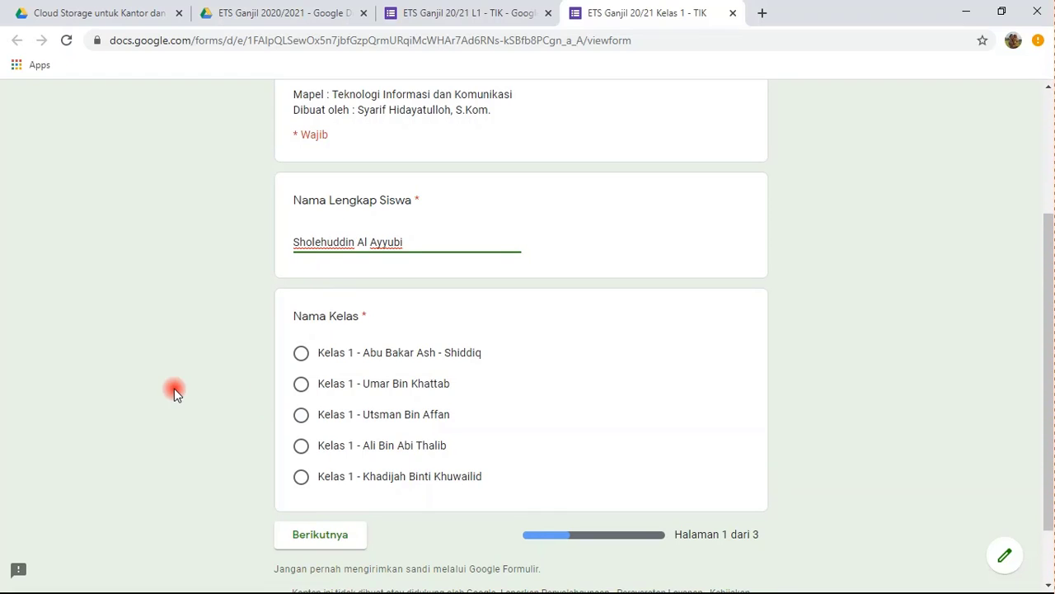
{"action": "left_click", "coordinate": [301, 477]}
{"action": "scroll", "coordinate": [272, 465], "scroll_direction": "down", "scroll_amount": 1}
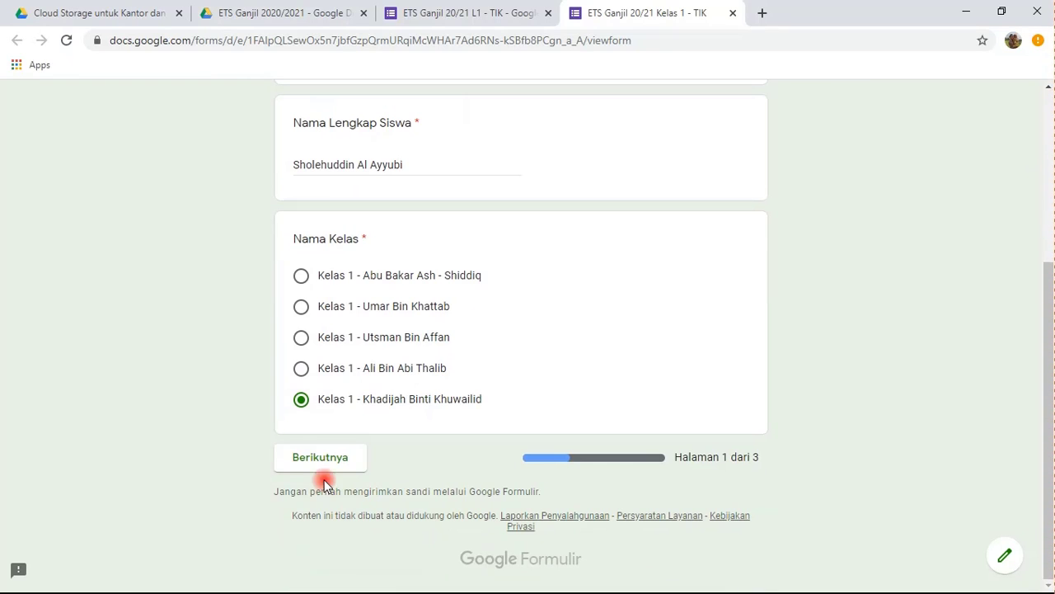
- Continue to Soal Bagian A and answer "Soal 1 bentuk teks latin biasa" with "A. opsi jawaban 1"
{"action": "left_click", "coordinate": [321, 456]}
{"action": "scroll", "coordinate": [237, 394], "scroll_direction": "down", "scroll_amount": 2}
{"action": "left_click", "coordinate": [301, 330]}
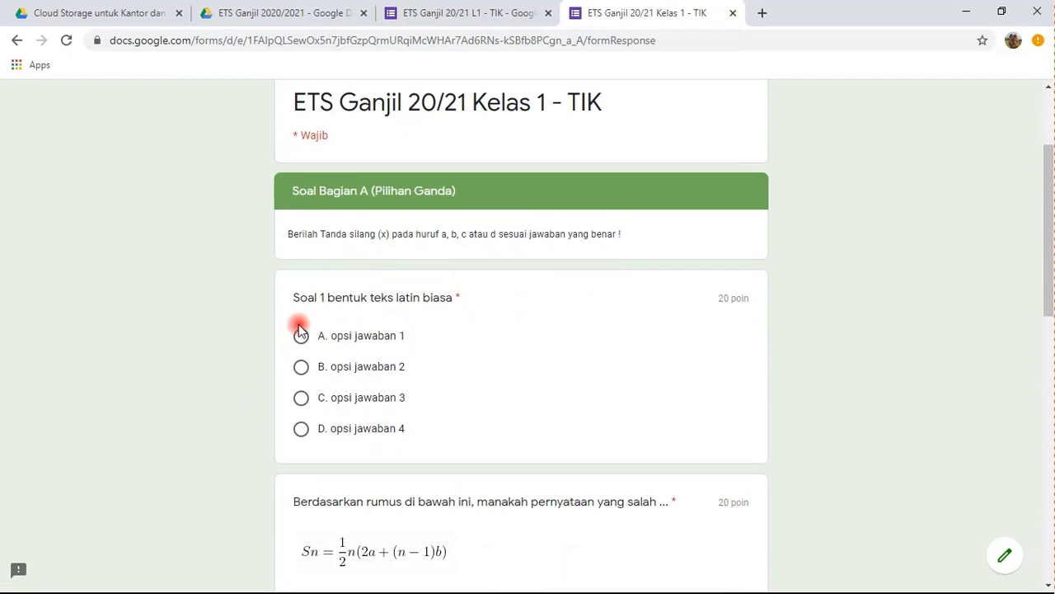
- Compare the formula question's answer options in the preview with those in the form editor, and return to the preview
{"action": "scroll", "coordinate": [151, 387], "scroll_direction": "down", "scroll_amount": 1}
{"action": "scroll", "coordinate": [370, 370], "scroll_direction": "down", "scroll_amount": 6}
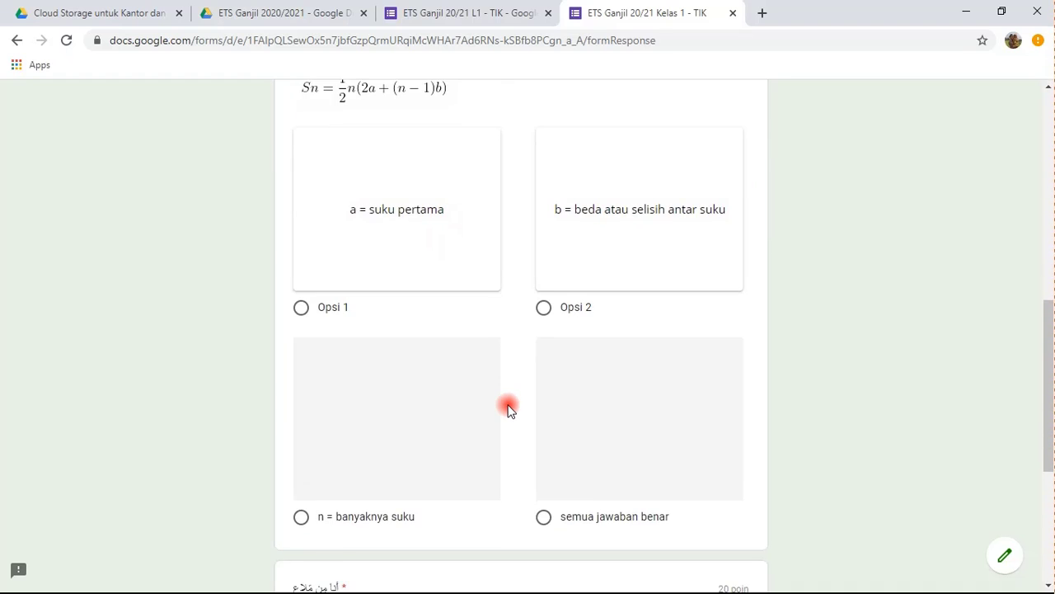
{"action": "left_click", "coordinate": [66, 40]}
{"action": "key", "text": "Escape"}
{"action": "key", "text": "ctrl+shift+Tab"}
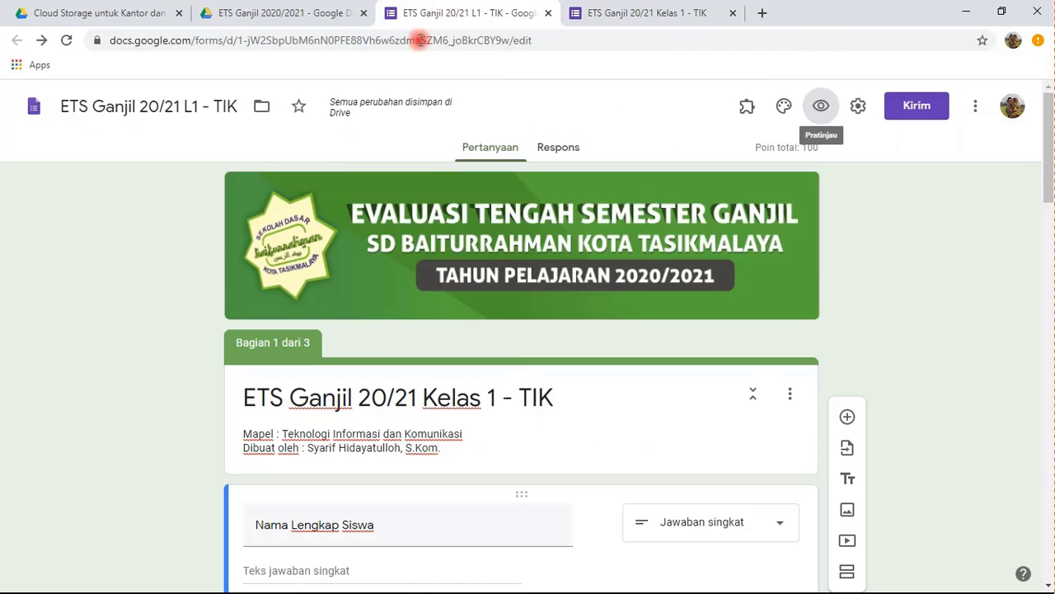
{"action": "scroll", "coordinate": [206, 424], "scroll_direction": "down", "scroll_amount": 15}
{"action": "scroll", "coordinate": [206, 424], "scroll_direction": "up", "scroll_amount": 2}
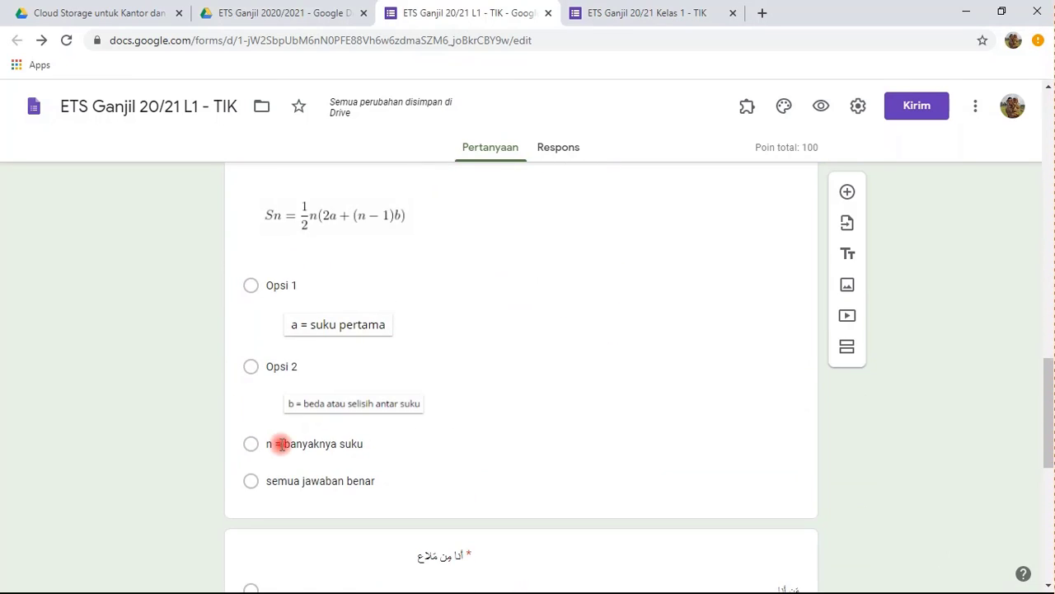
{"action": "key", "text": "ctrl+Tab"}
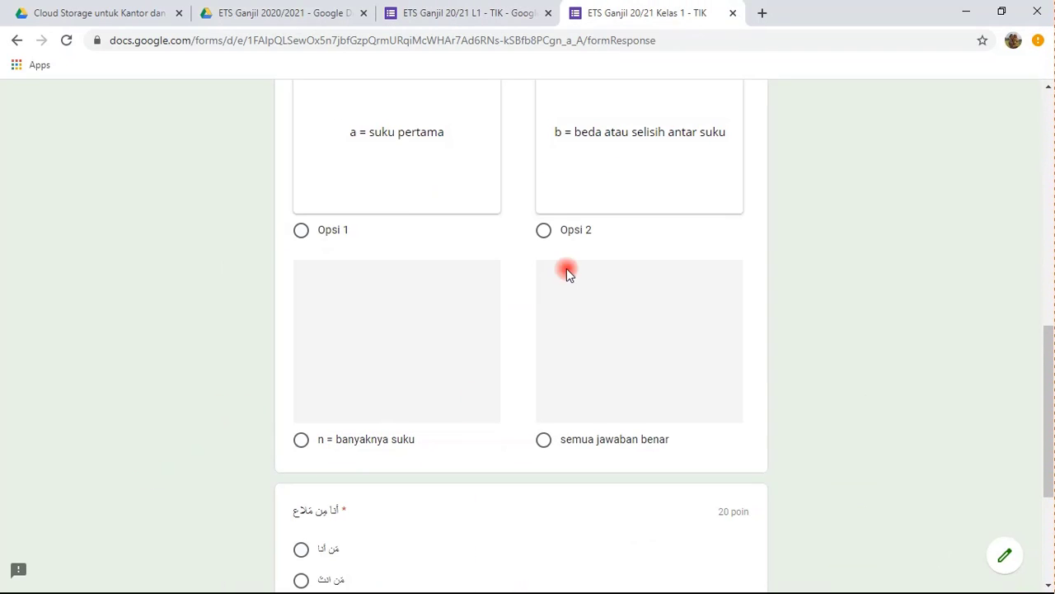
- Answer the formula question with "semua jawaban benar" and the Arabic question with its third option
{"action": "left_click", "coordinate": [544, 439]}
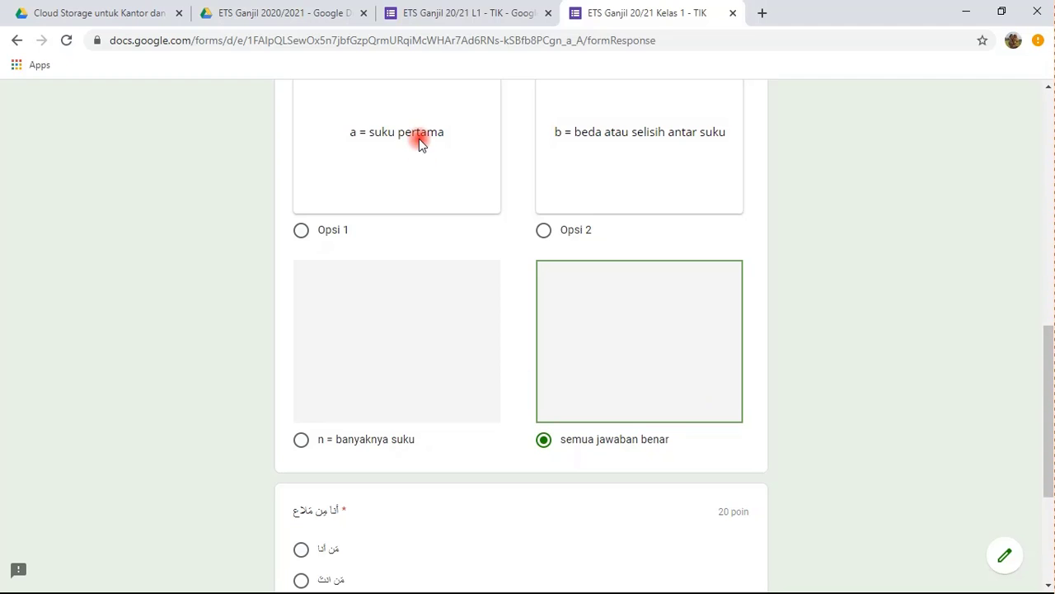
{"action": "scroll", "coordinate": [429, 326], "scroll_direction": "down", "scroll_amount": 3}
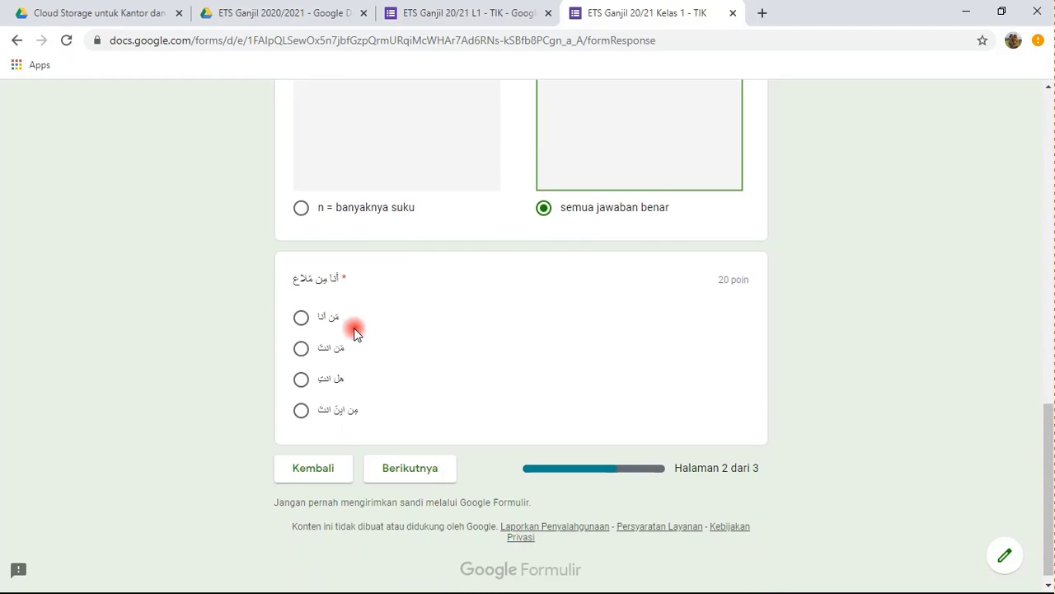
{"action": "left_click", "coordinate": [301, 407]}
{"action": "left_click", "coordinate": [300, 378]}
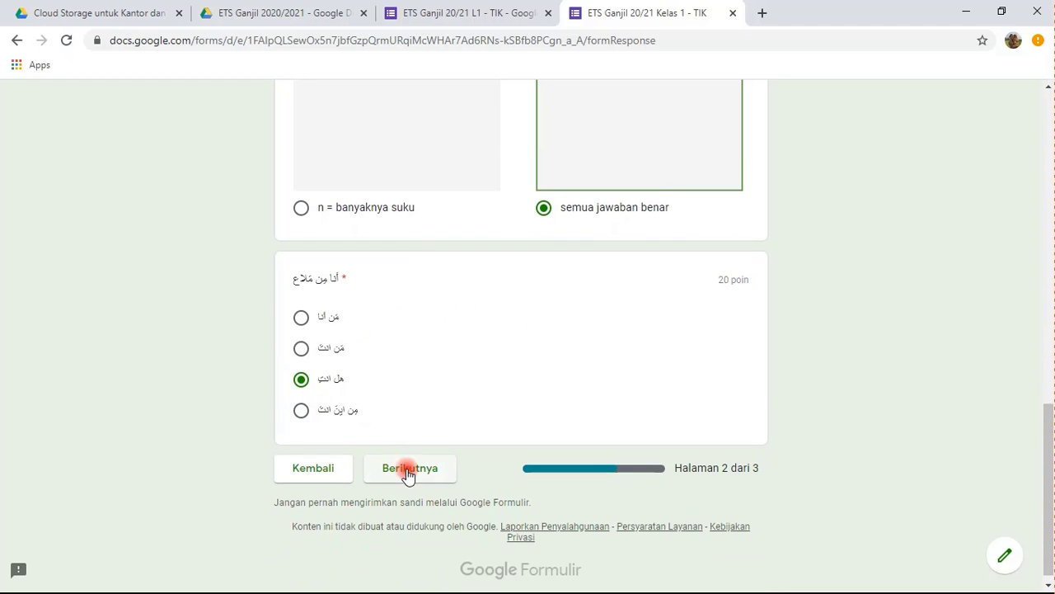
- Continue to Soal Bagian B, answer the Bapak Kurikulum question with the person's name in lowercase, and submit the test response
{"action": "left_click", "coordinate": [408, 470]}
{"action": "scroll", "coordinate": [245, 440], "scroll_direction": "down", "scroll_amount": 2}
{"action": "left_click", "coordinate": [362, 399]}
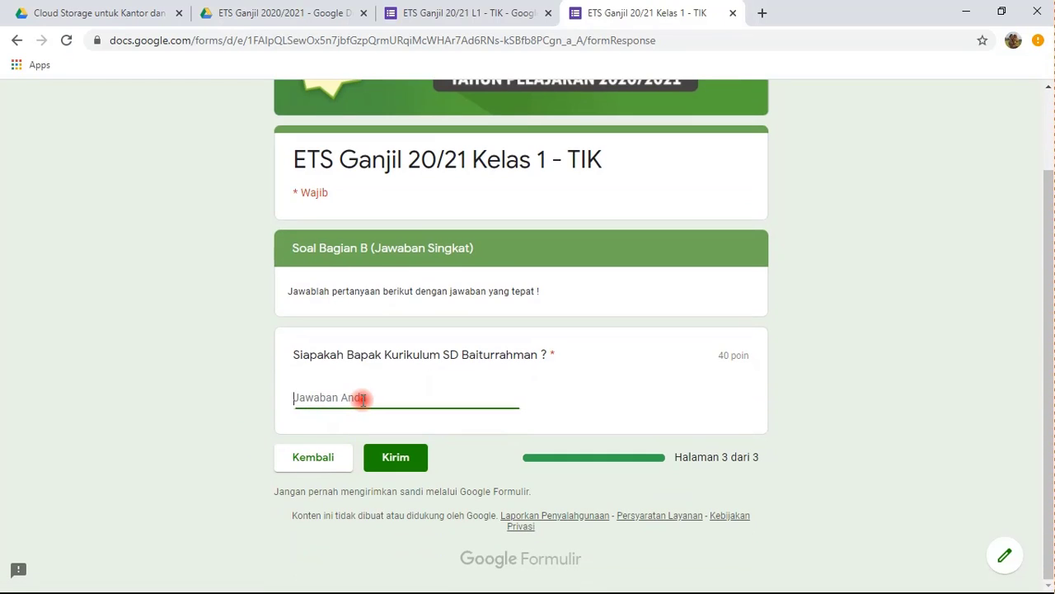
{"action": "type", "text": "buya rubi"}
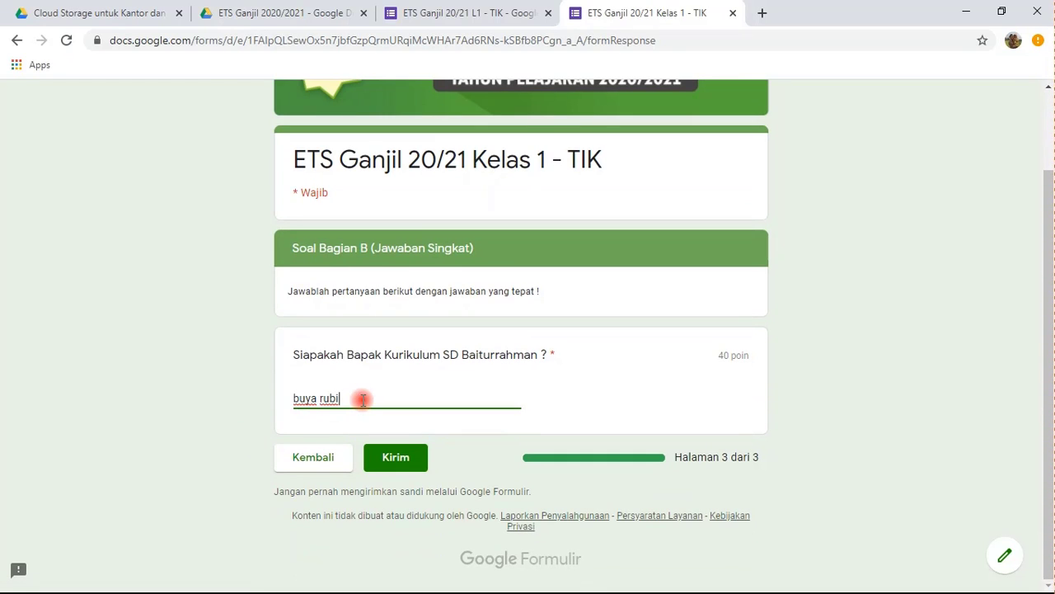
{"action": "left_click", "coordinate": [403, 458]}
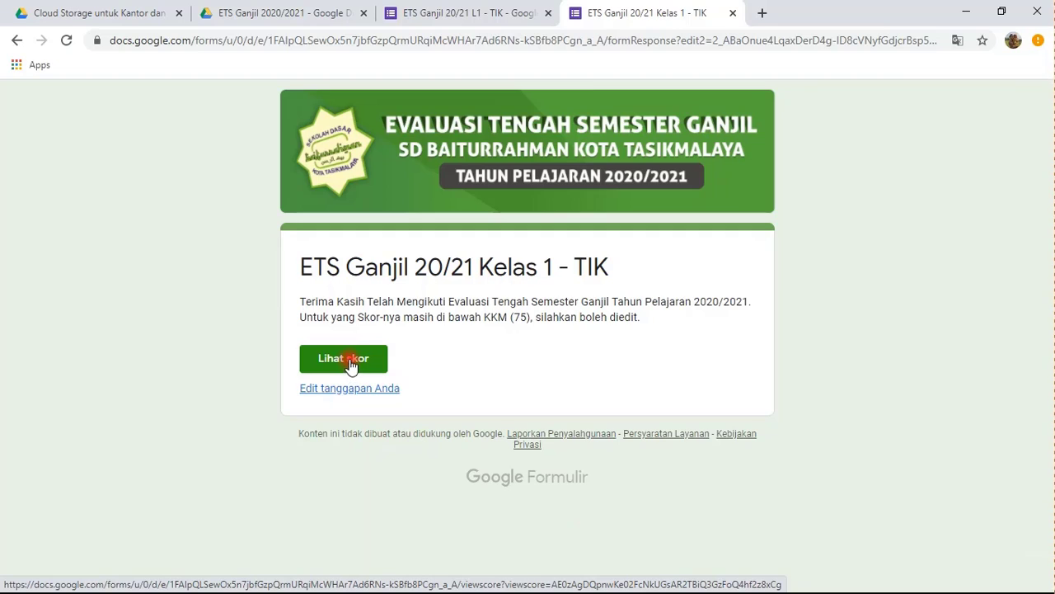
- Open the submitted response's score page and check the total points
{"action": "left_click", "coordinate": [348, 359]}
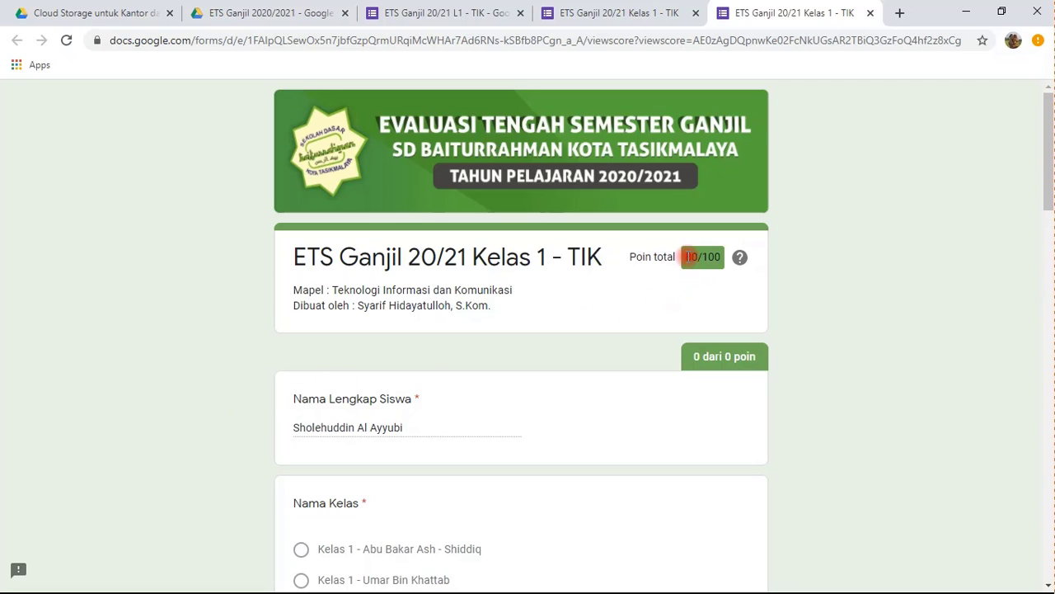
{"action": "left_click_drag", "start_coordinate": [688, 256], "coordinate": [722, 256]}
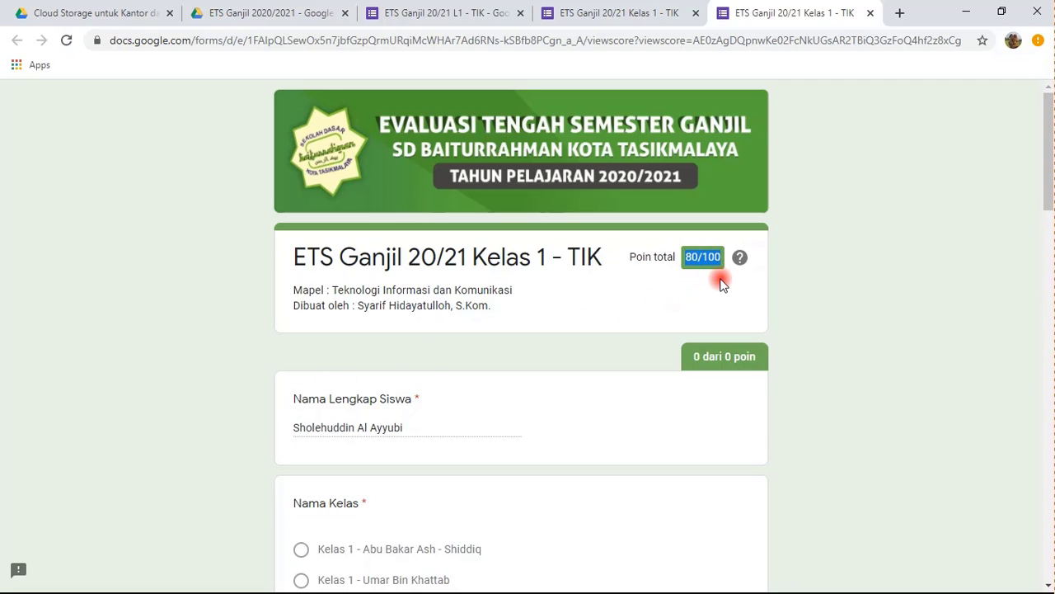
{"action": "left_click", "coordinate": [710, 272]}
- Review the respondent details, the Soal Bagian A points and the grading of Soal 1 on the score page
{"action": "scroll", "coordinate": [576, 319], "scroll_direction": "down", "scroll_amount": 2}
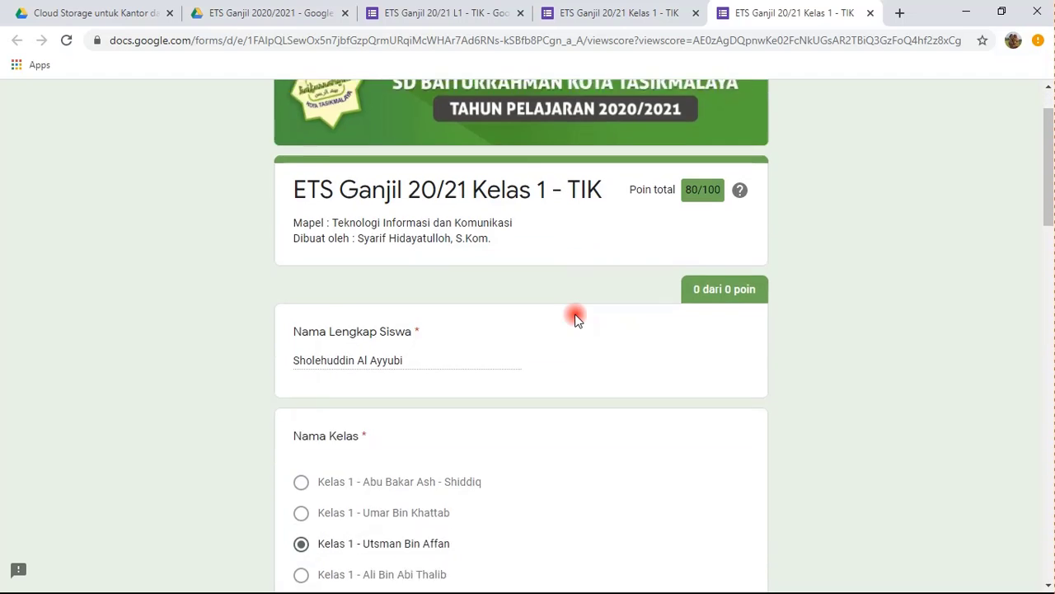
{"action": "scroll", "coordinate": [576, 319], "scroll_direction": "down", "scroll_amount": 2}
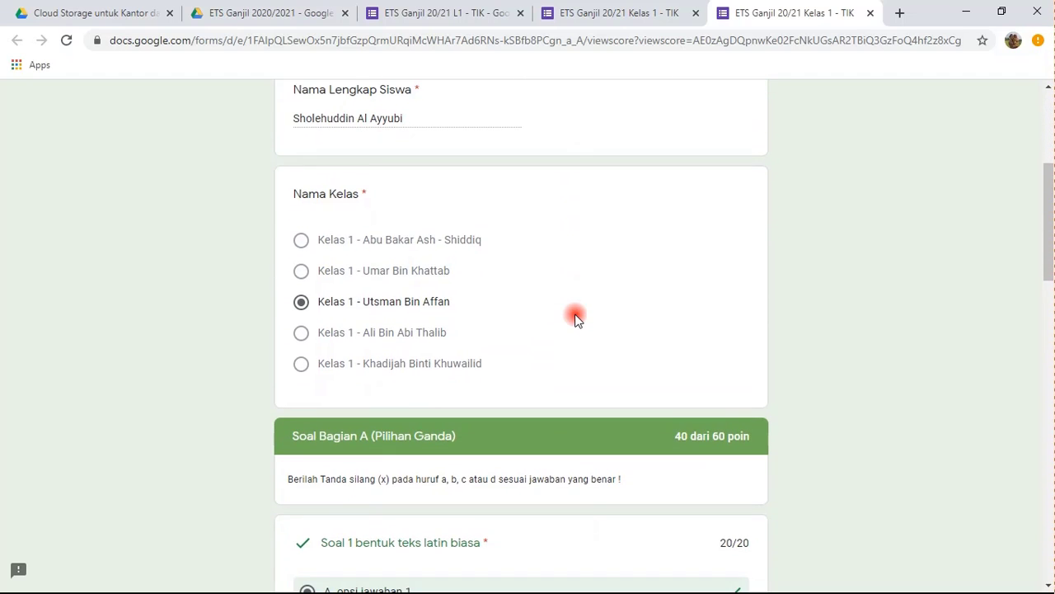
{"action": "scroll", "coordinate": [567, 333], "scroll_direction": "down", "scroll_amount": 2}
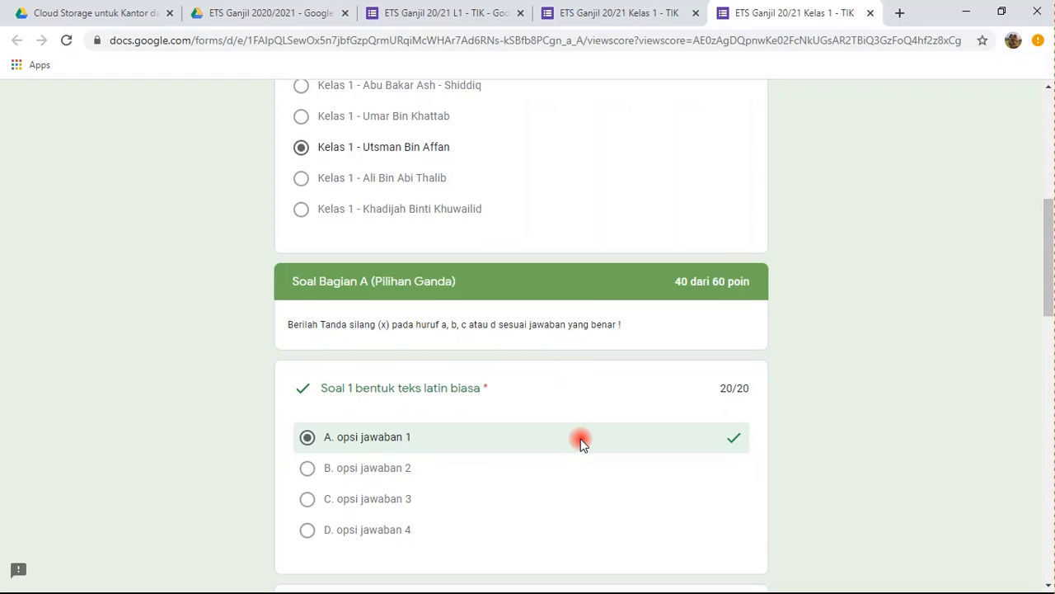
{"action": "scroll", "coordinate": [580, 443], "scroll_direction": "up", "scroll_amount": 3}
{"action": "scroll", "coordinate": [581, 443], "scroll_direction": "down", "scroll_amount": 4}
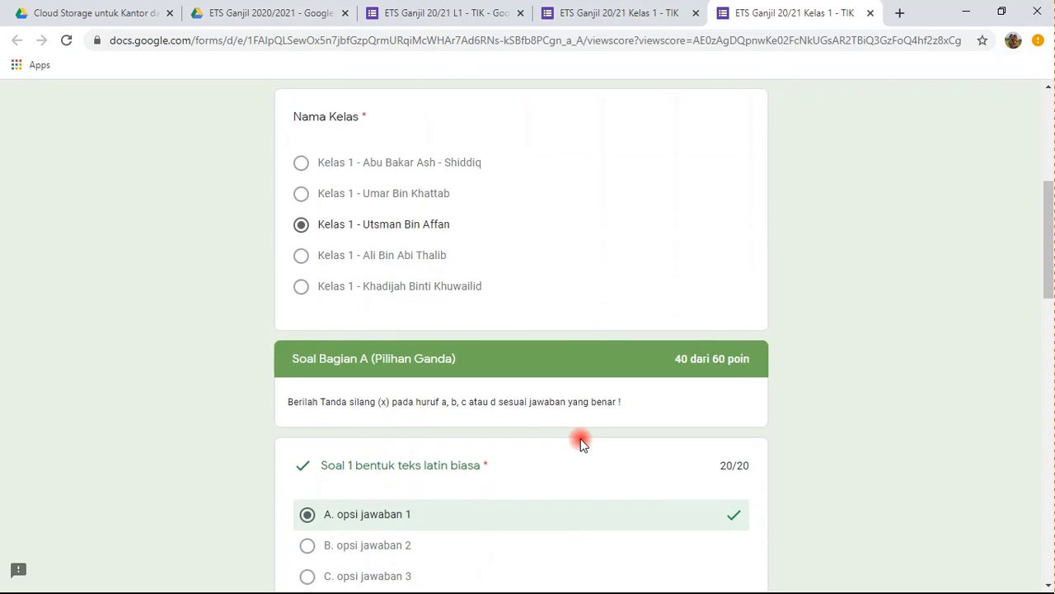
{"action": "scroll", "coordinate": [580, 443], "scroll_direction": "up", "scroll_amount": 3}
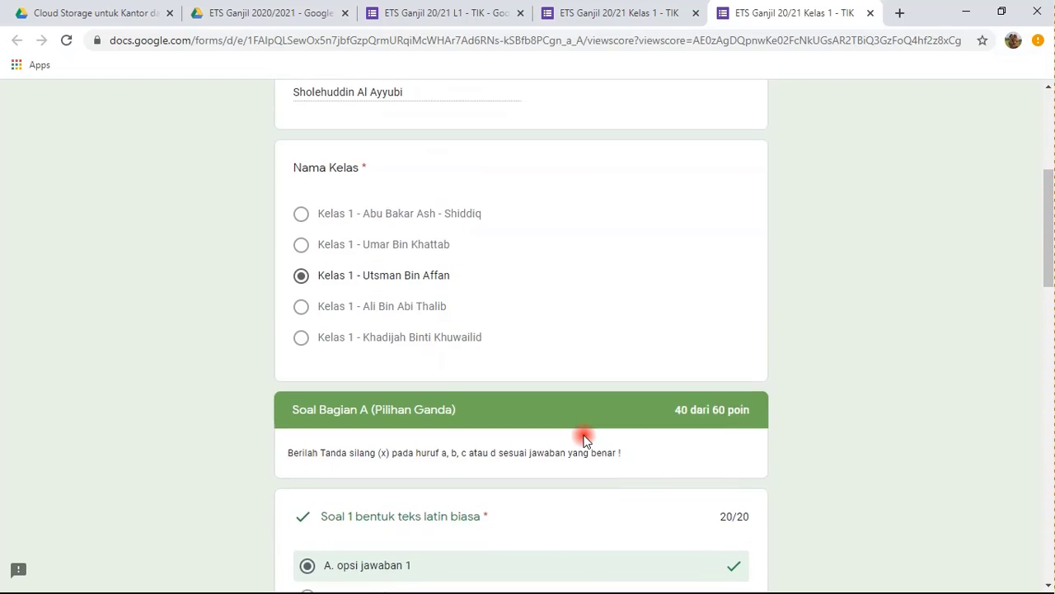
{"action": "scroll", "coordinate": [584, 439], "scroll_direction": "down", "scroll_amount": 5}
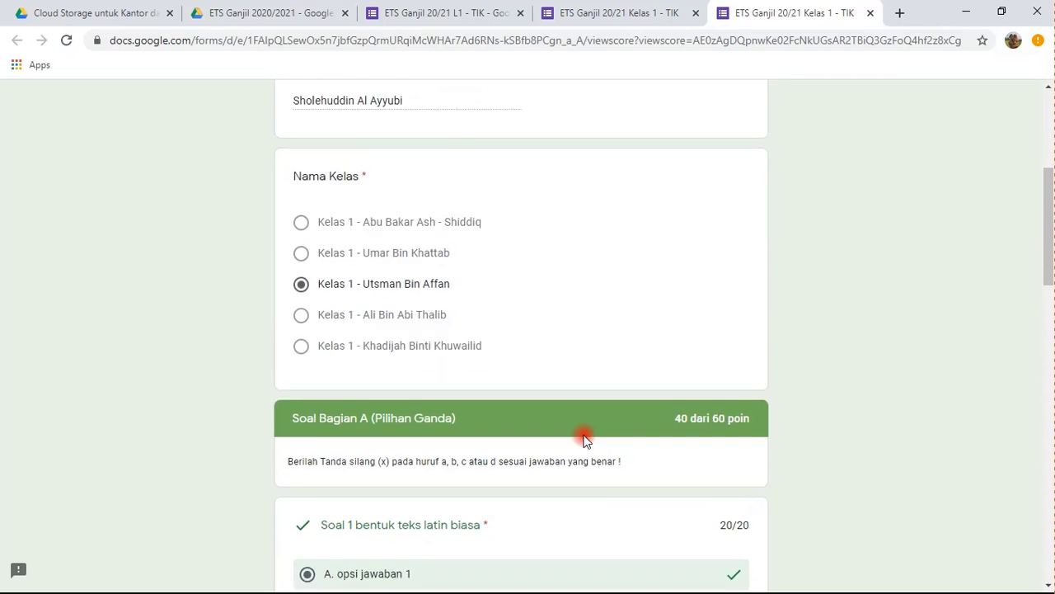
- Review the grading of the formula, Arabic and Bapak Kurikulum questions, and return to the total score
{"action": "scroll", "coordinate": [584, 440], "scroll_direction": "down", "scroll_amount": 2}
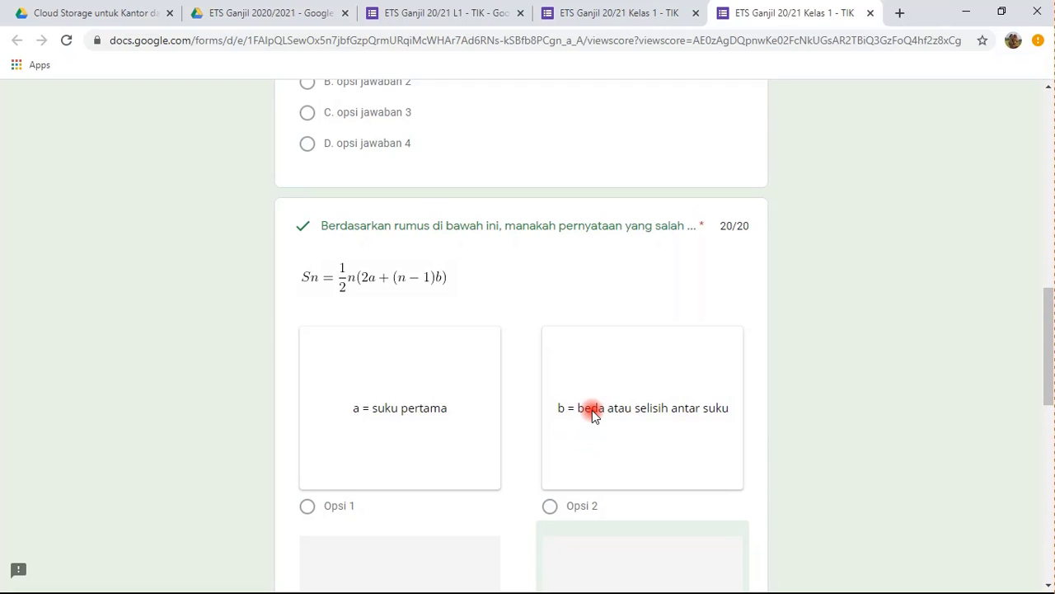
{"action": "scroll", "coordinate": [592, 412], "scroll_direction": "down", "scroll_amount": 1}
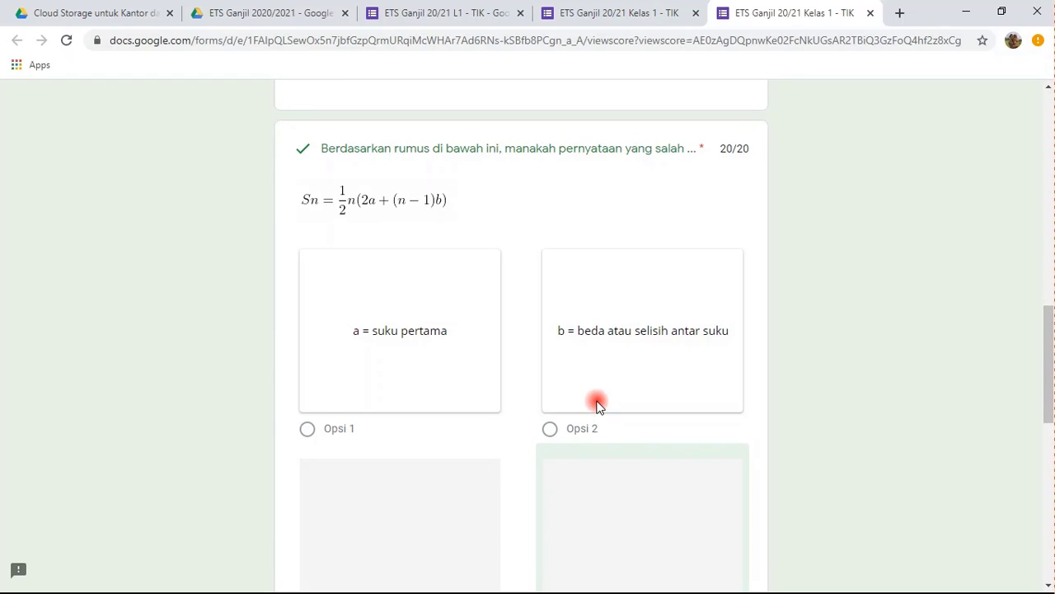
{"action": "scroll", "coordinate": [594, 408], "scroll_direction": "down", "scroll_amount": 4}
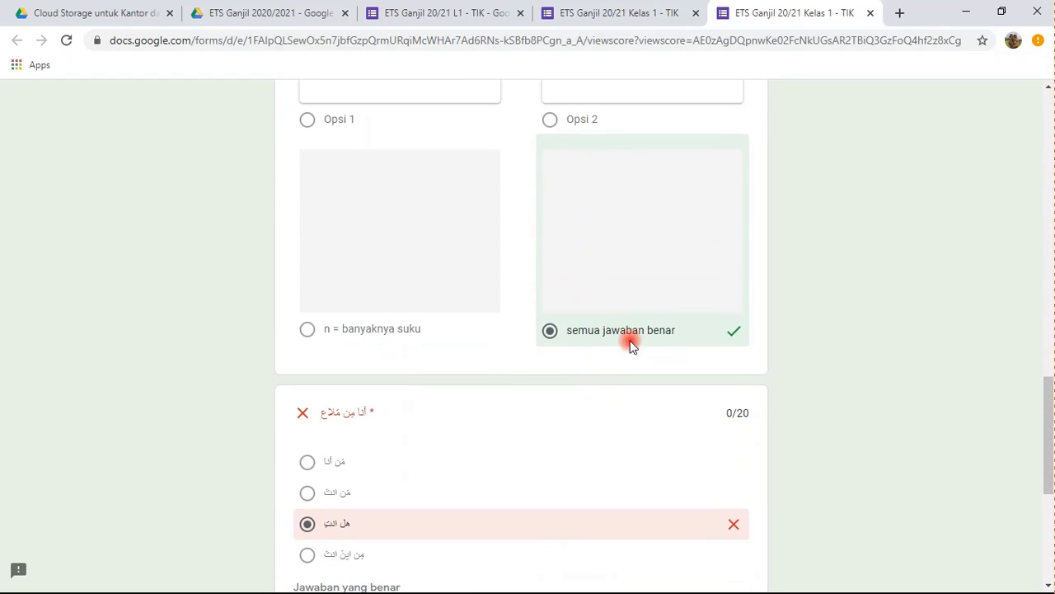
{"action": "scroll", "coordinate": [587, 412], "scroll_direction": "down", "scroll_amount": 1}
{"action": "scroll", "coordinate": [581, 417], "scroll_direction": "down", "scroll_amount": 2}
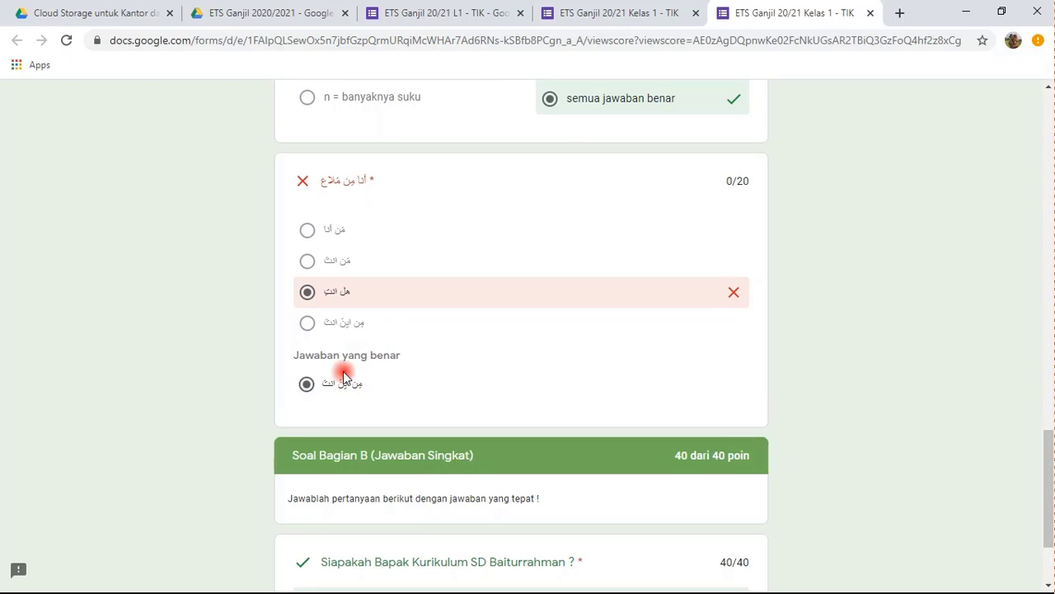
{"action": "scroll", "coordinate": [394, 386], "scroll_direction": "down", "scroll_amount": 3}
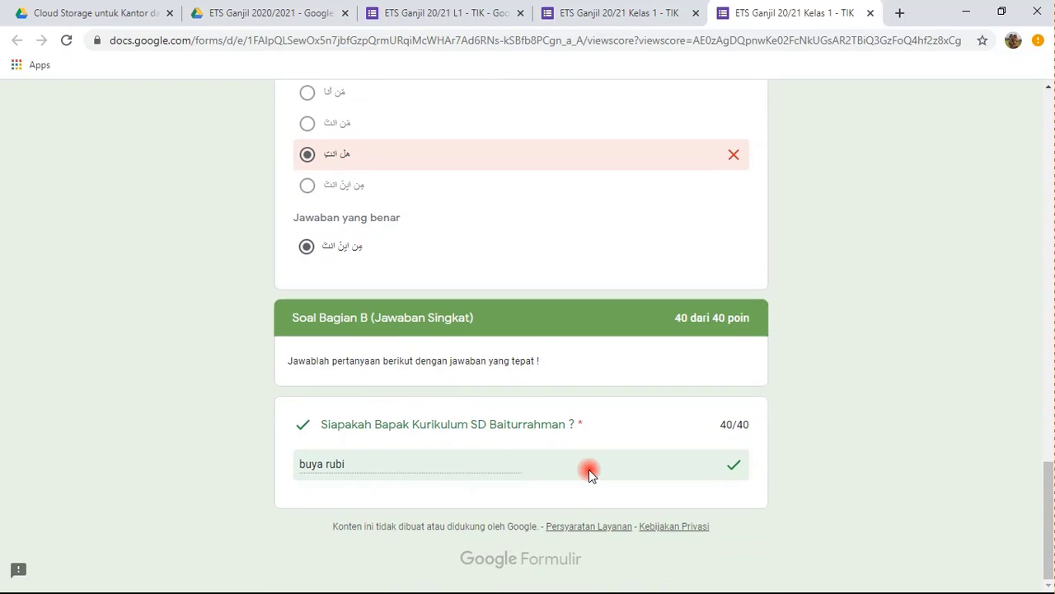
{"action": "scroll", "coordinate": [589, 471], "scroll_direction": "up", "scroll_amount": 12}
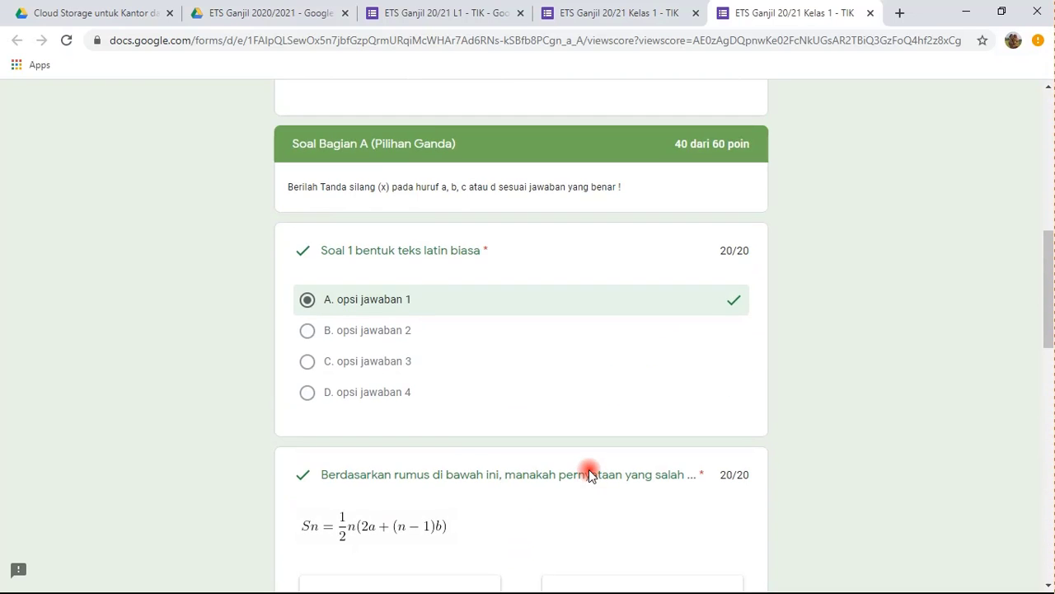
{"action": "scroll", "coordinate": [588, 470], "scroll_direction": "up", "scroll_amount": 5}
{"action": "scroll", "coordinate": [589, 473], "scroll_direction": "up", "scroll_amount": 2}
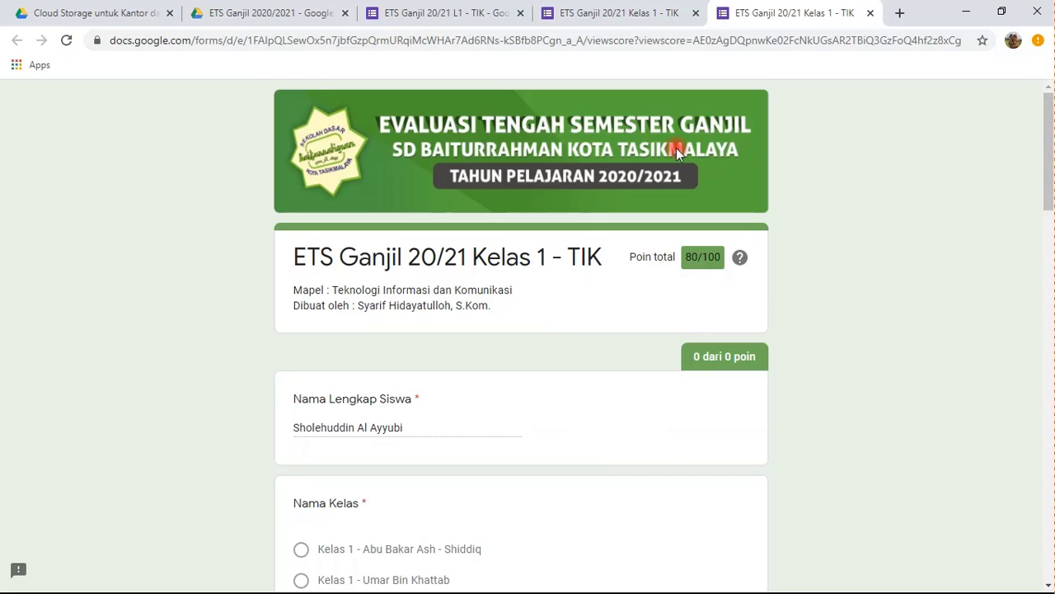
- Return to the form editor and review the summary of the form's responses
{"action": "left_click", "coordinate": [446, 12]}
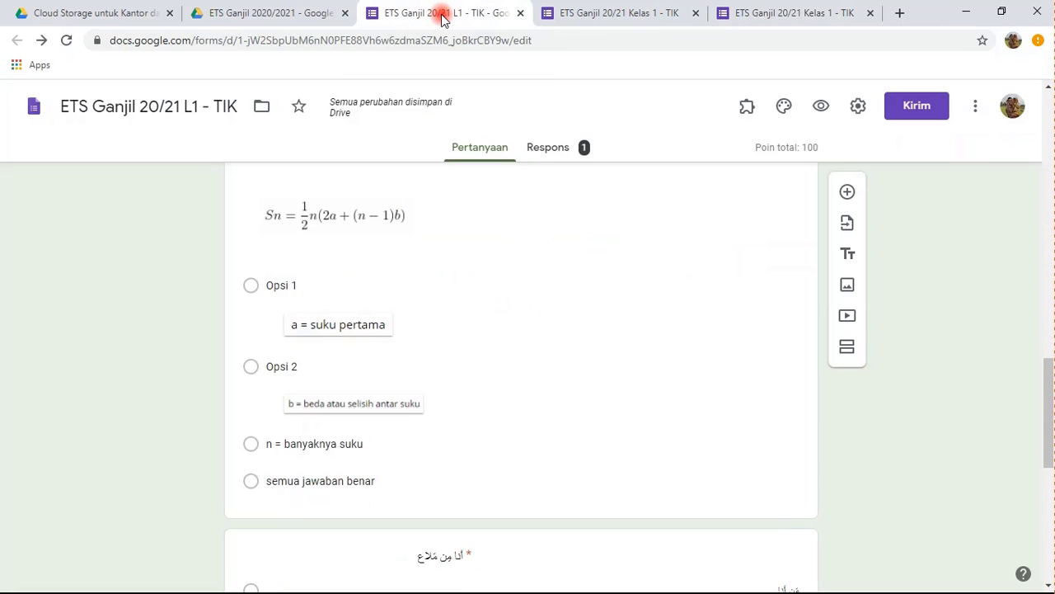
{"action": "left_click", "coordinate": [550, 150]}
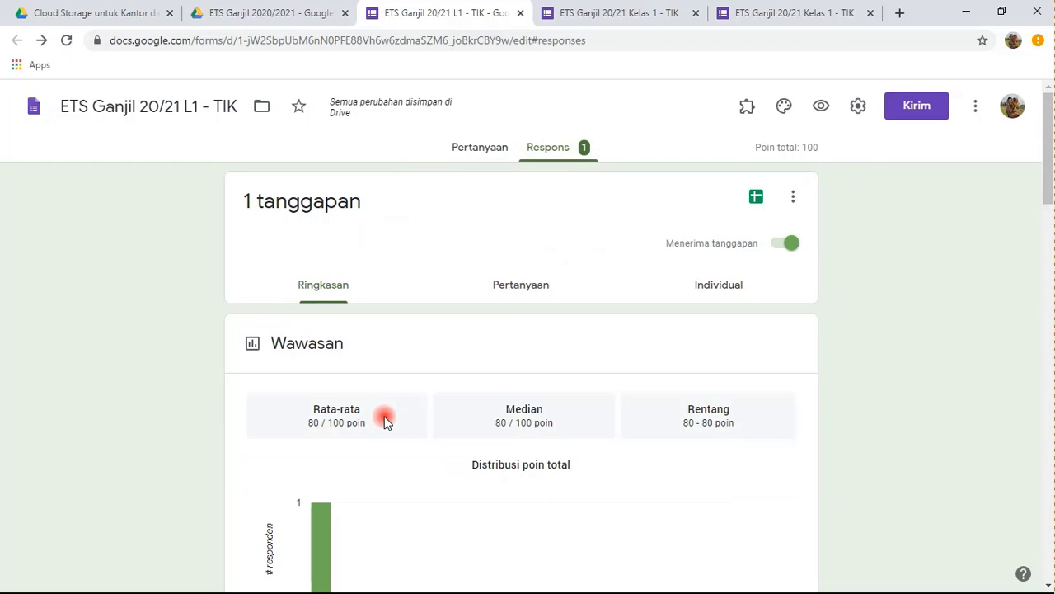
{"action": "scroll", "coordinate": [385, 421], "scroll_direction": "down", "scroll_amount": 3}
{"action": "scroll", "coordinate": [385, 420], "scroll_direction": "up", "scroll_amount": 3}
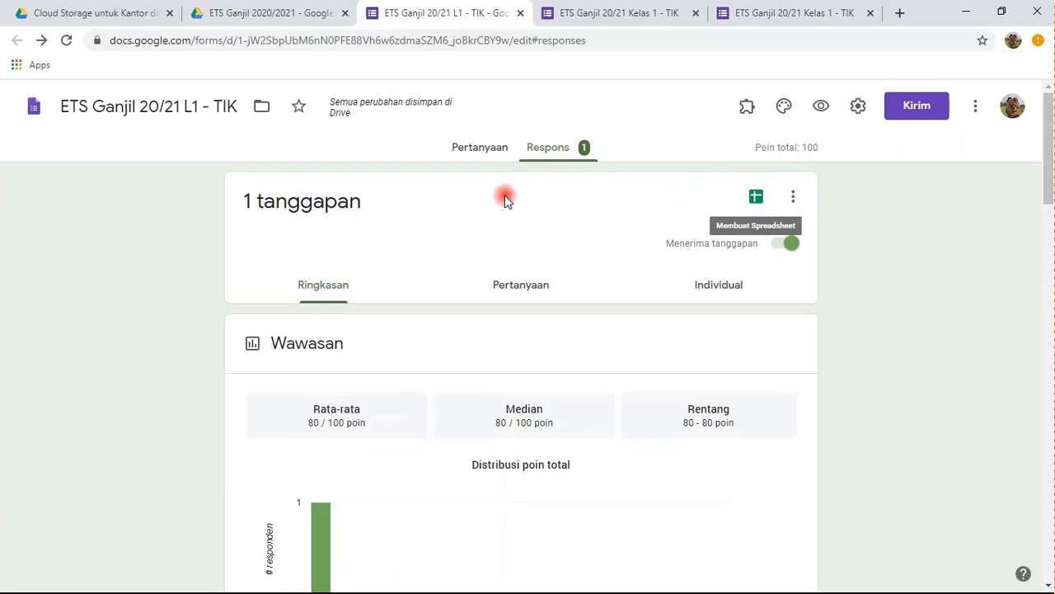
- Create a new linked spreadsheet for the form responses and check the first response's timestamp, score and student name
{"action": "left_click", "coordinate": [755, 198]}
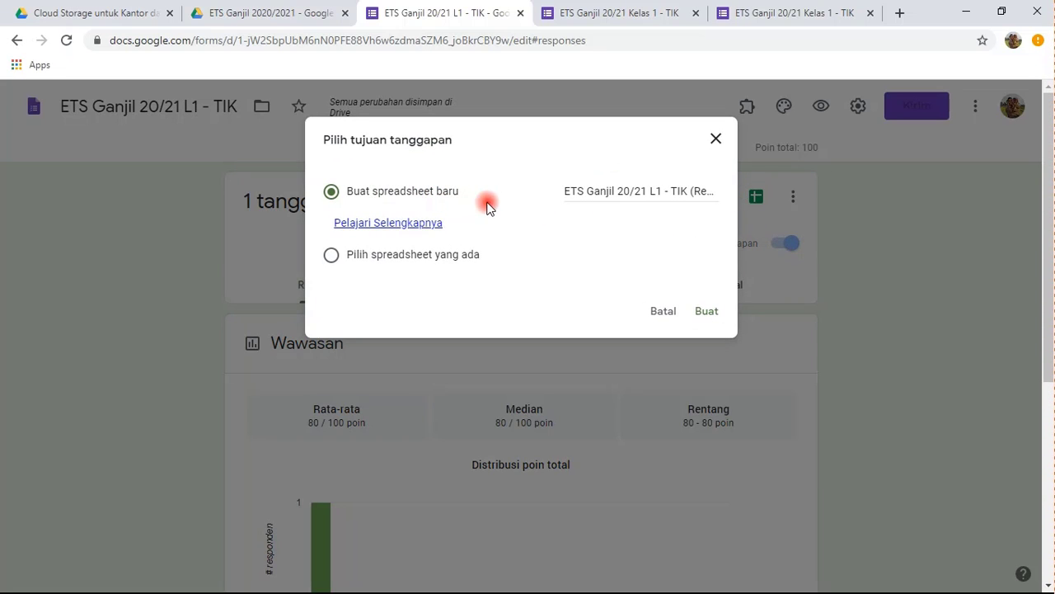
{"action": "left_click", "coordinate": [707, 313]}
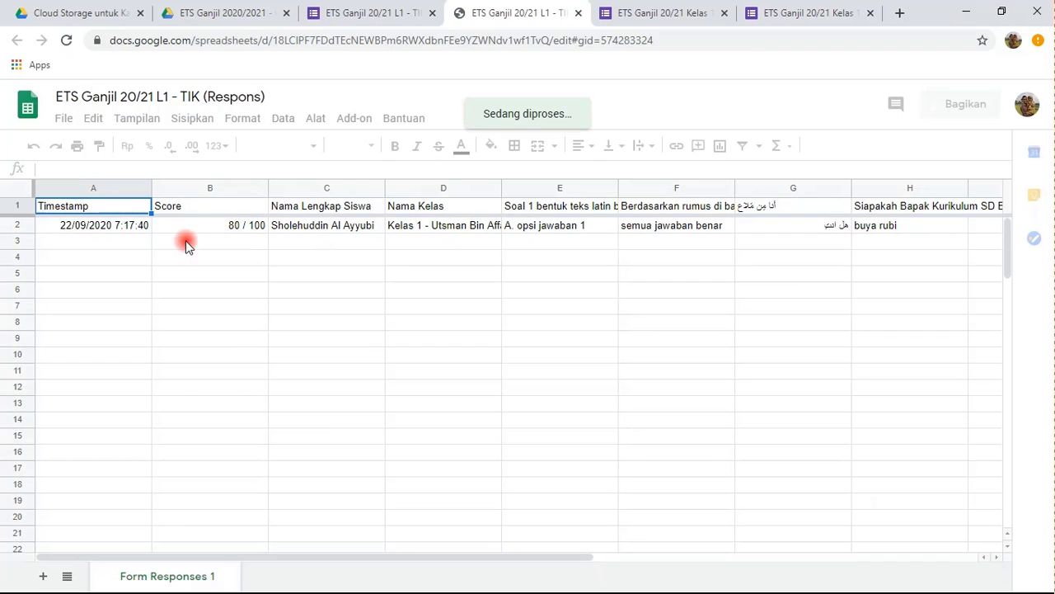
{"action": "left_click", "coordinate": [82, 230]}
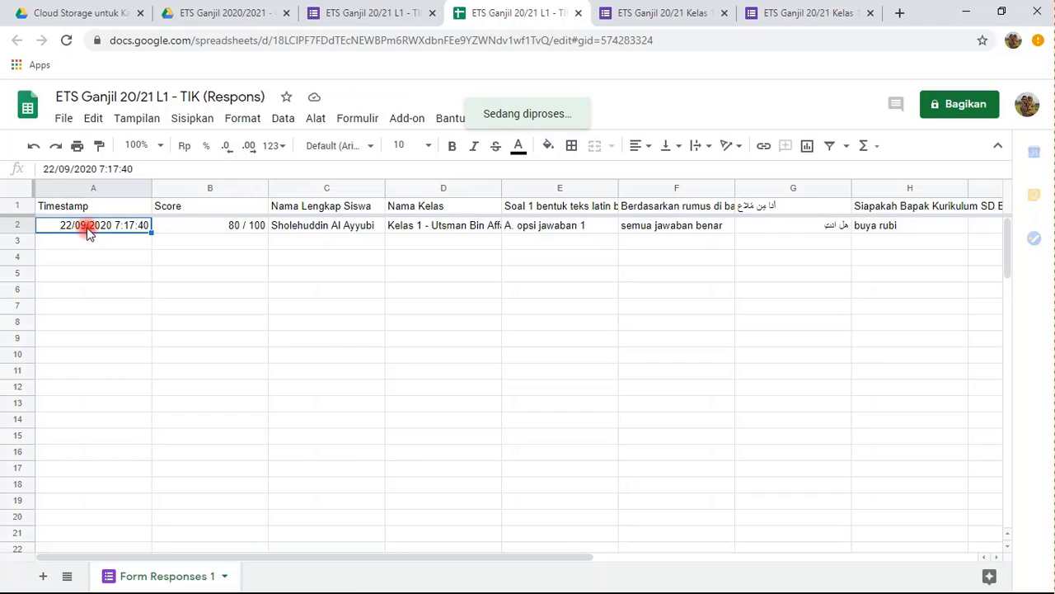
{"action": "left_click", "coordinate": [200, 225]}
{"action": "left_click", "coordinate": [325, 226]}
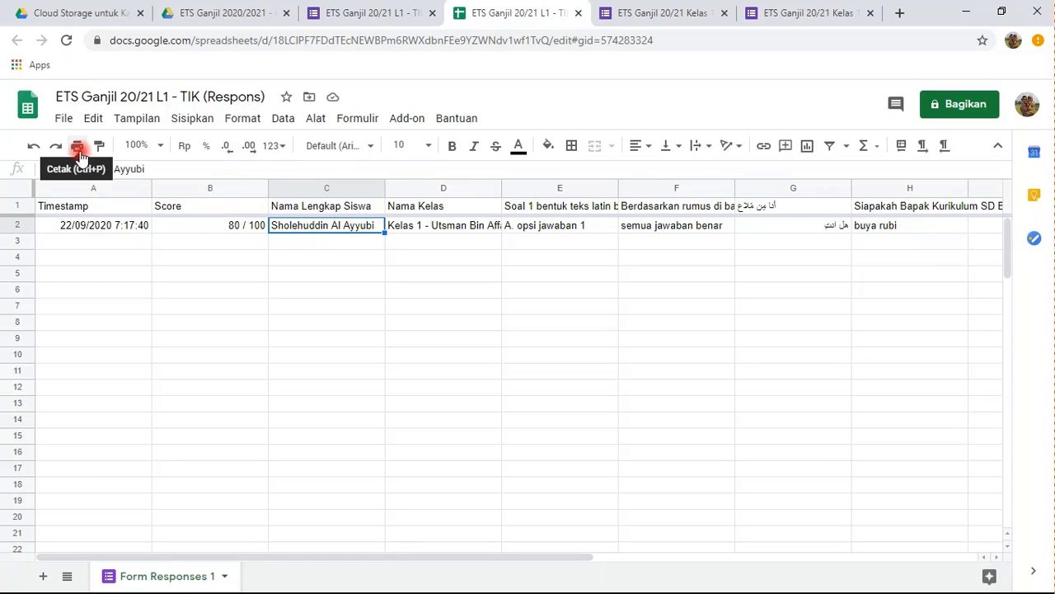
- Download the ETS Ganjil 20/21 L1 - TIK (Respons) spreadsheet as an Excel .xlsx file
{"action": "left_click", "coordinate": [64, 118]}
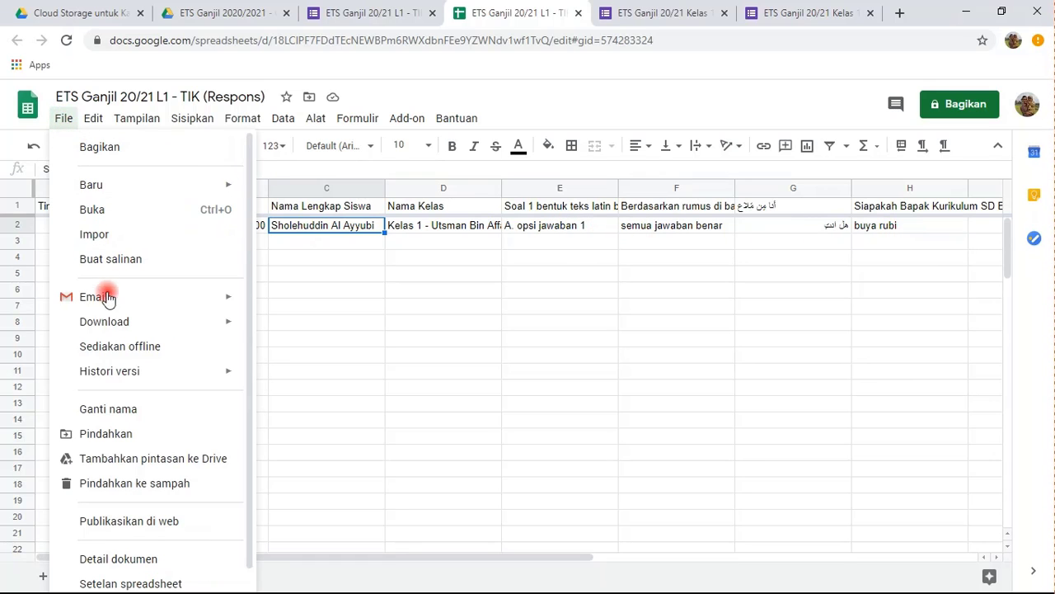
{"action": "mouse_move", "coordinate": [188, 324]}
{"action": "left_click", "coordinate": [303, 327]}
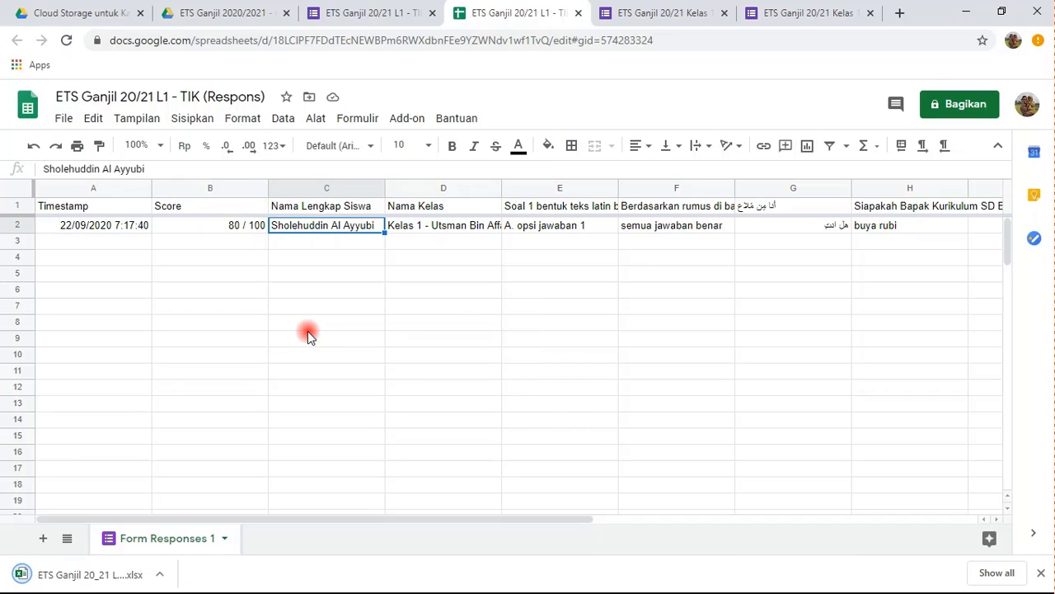
- Open the downloaded response workbook in Excel, enable editing and check the score of the first response
{"action": "left_click", "coordinate": [56, 587]}
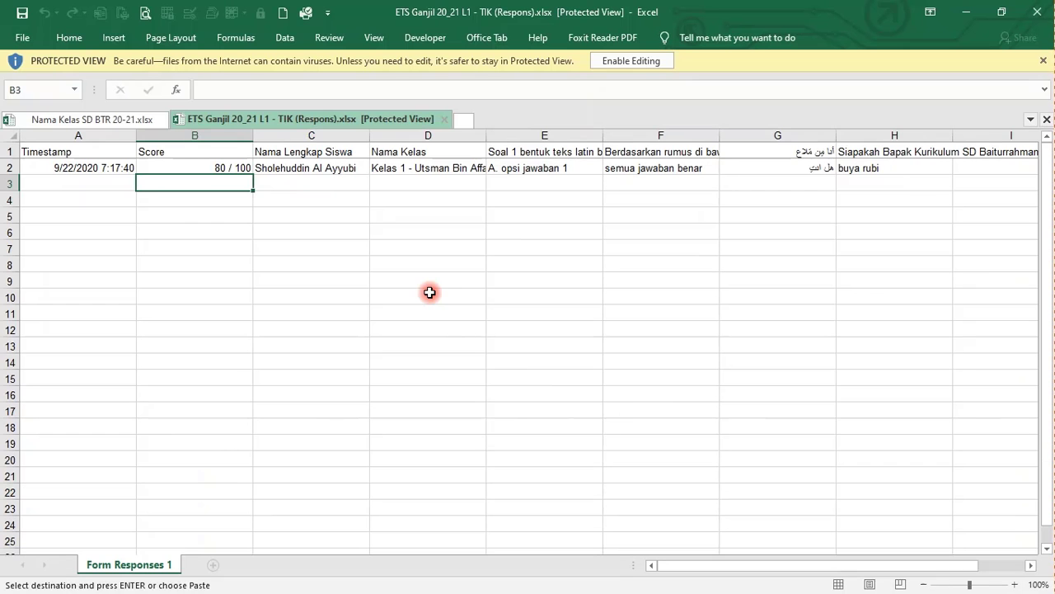
{"action": "left_click", "coordinate": [620, 62]}
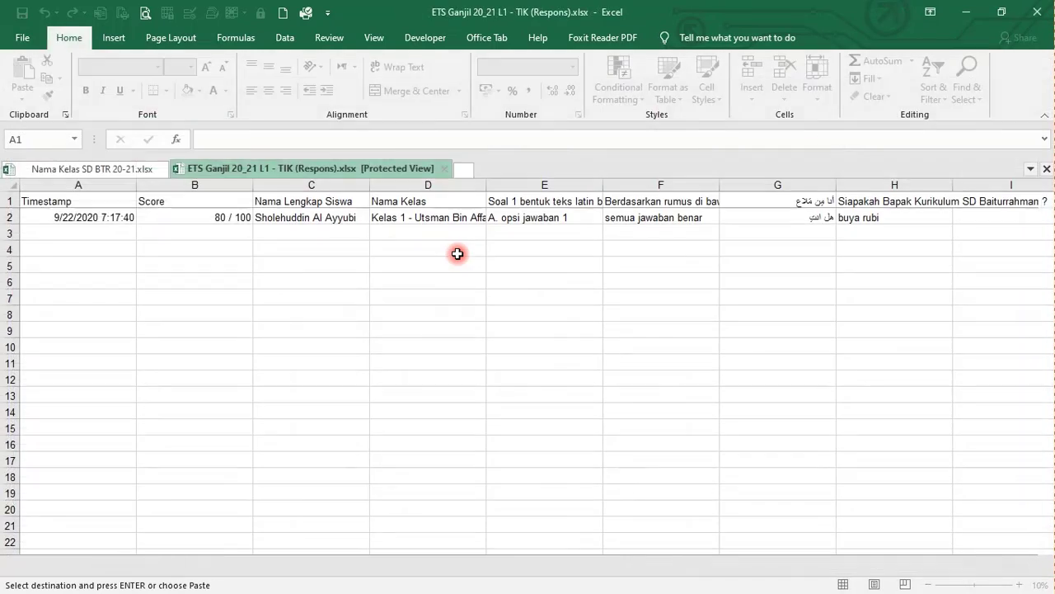
{"action": "left_click", "coordinate": [219, 215]}
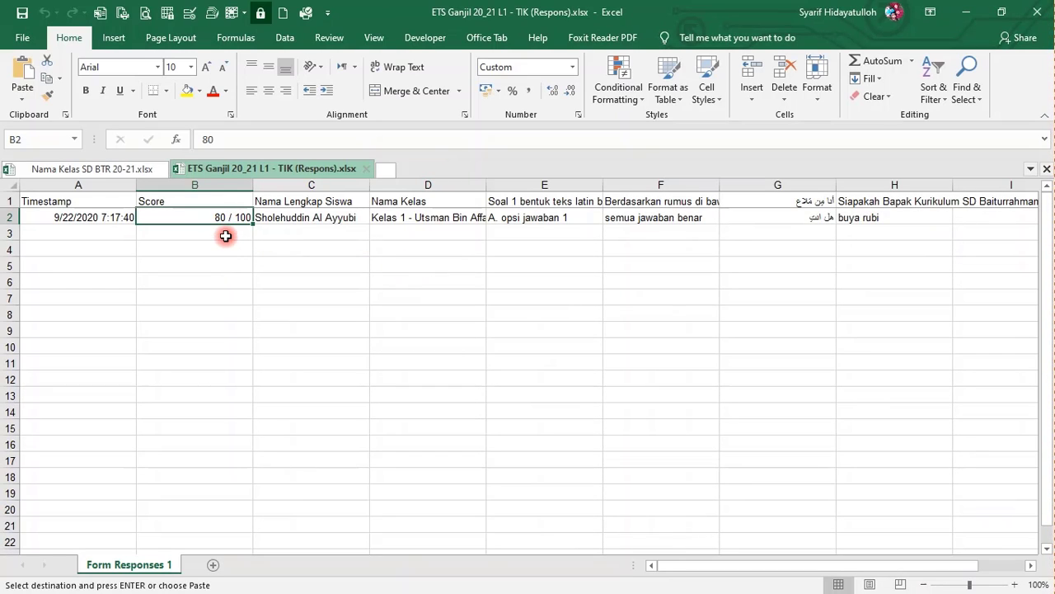
{"action": "left_click", "coordinate": [225, 235]}
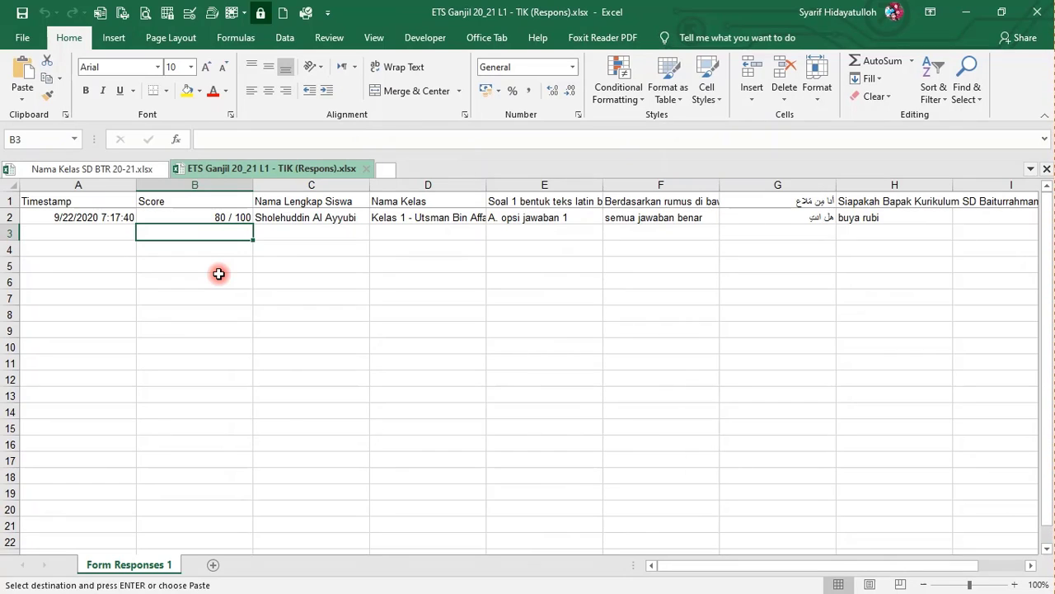